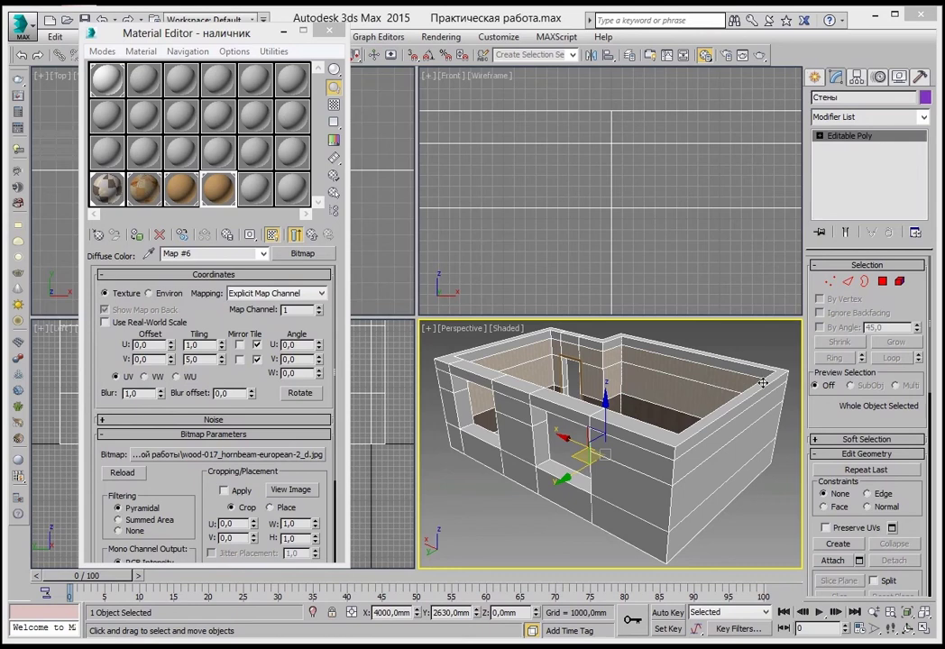
Close the Material Editor and orbit in close on the wood panels, wallpaper and window niche.
left_click(328, 29)
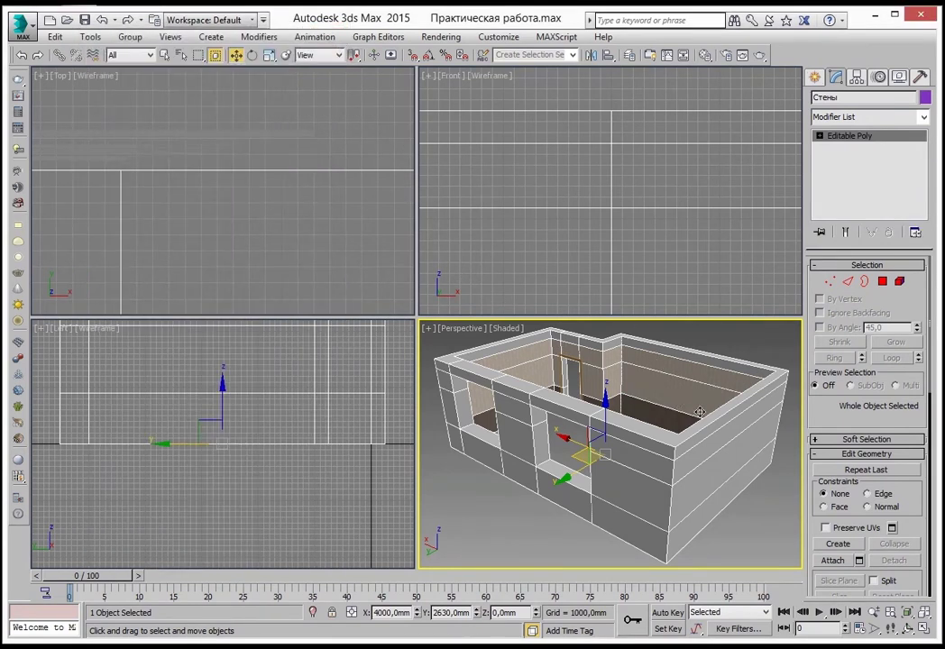
mouse_move(700, 412)
middle_mouse_down("alt")
mouse_move(672, 443)
mouse_move(570, 449)
mouse_move(568, 361)
mouse_move(581, 403)
mouse_move(628, 406)
middle_mouse_up("alt")
scroll(581, 403, "up", 3)
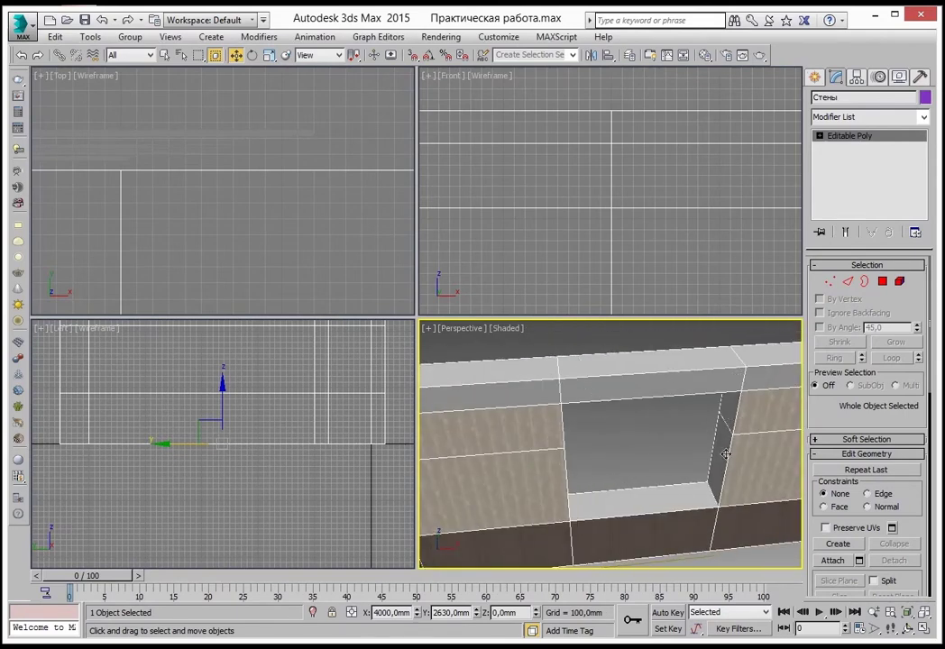
mouse_move(726, 453)
middle_mouse_down("alt")
mouse_move(639, 480)
mouse_move(662, 481)
mouse_move(676, 498)
mouse_move(708, 456)
mouse_move(559, 489)
mouse_move(736, 477)
mouse_move(723, 457)
middle_mouse_up("alt")
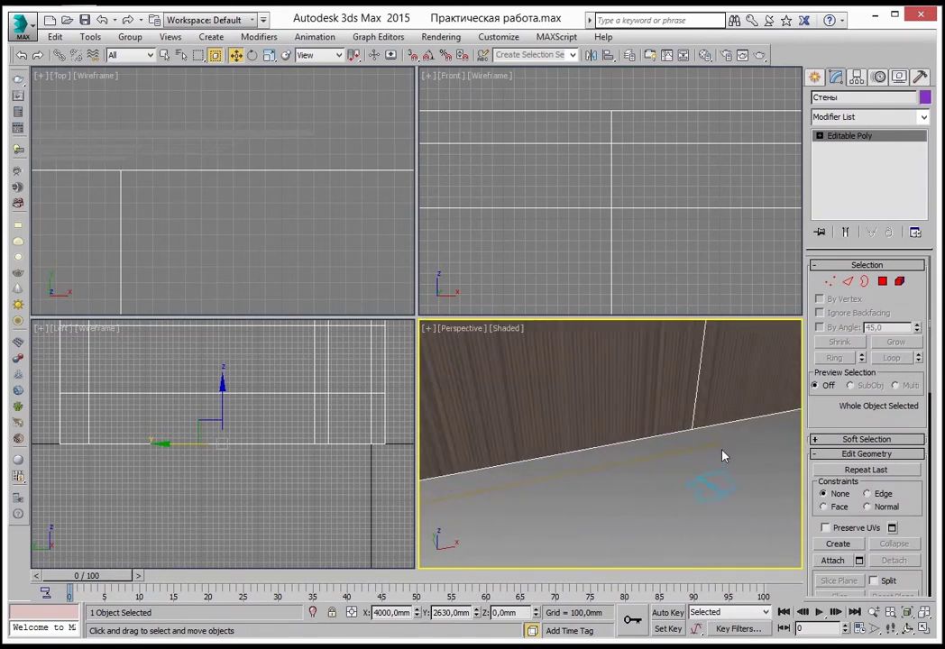
scroll(707, 496, "up", 2)
scroll(690, 484, "up", 2)
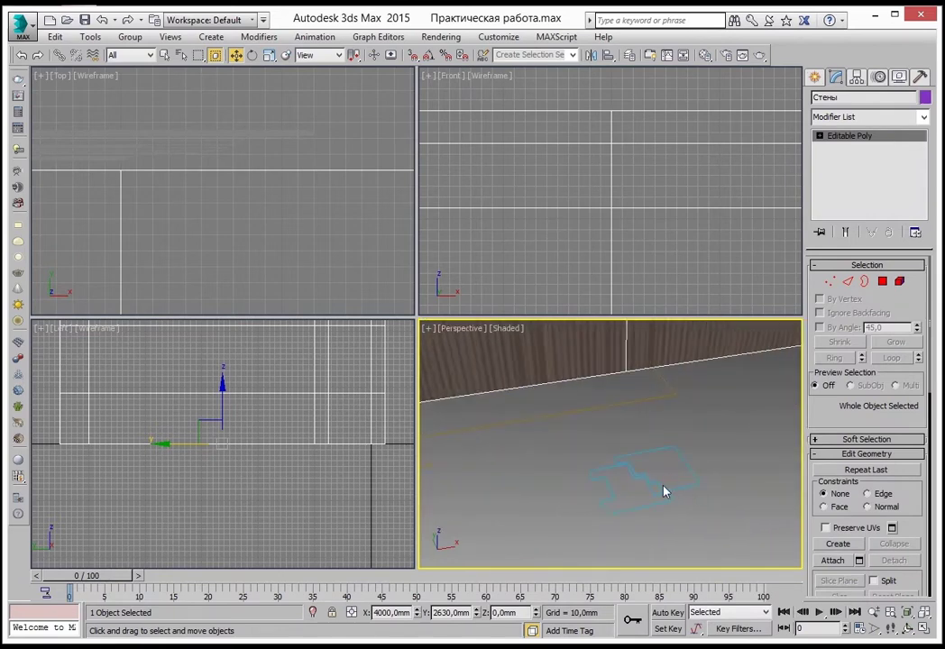
mouse_move(629, 485)
middle_mouse_down("alt")
mouse_move(660, 466)
mouse_move(700, 477)
mouse_move(680, 477)
mouse_move(738, 469)
mouse_move(730, 491)
mouse_move(740, 474)
mouse_move(690, 483)
mouse_move(695, 460)
mouse_move(717, 464)
middle_mouse_up("alt")
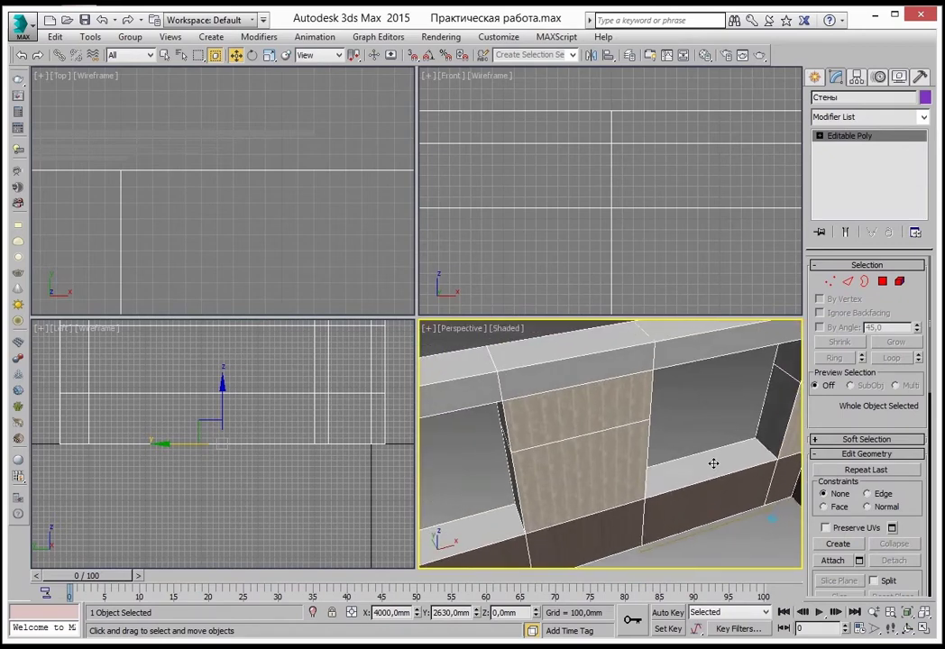
key("alt+w")
Turn on Endpoint snapping and bring up the Splines shape-creation options facing the window wall.
mouse_move(748, 506)
middle_mouse_down("alt")
mouse_move(751, 413)
mouse_move(737, 413)
mouse_move(765, 331)
middle_mouse_up("alt")
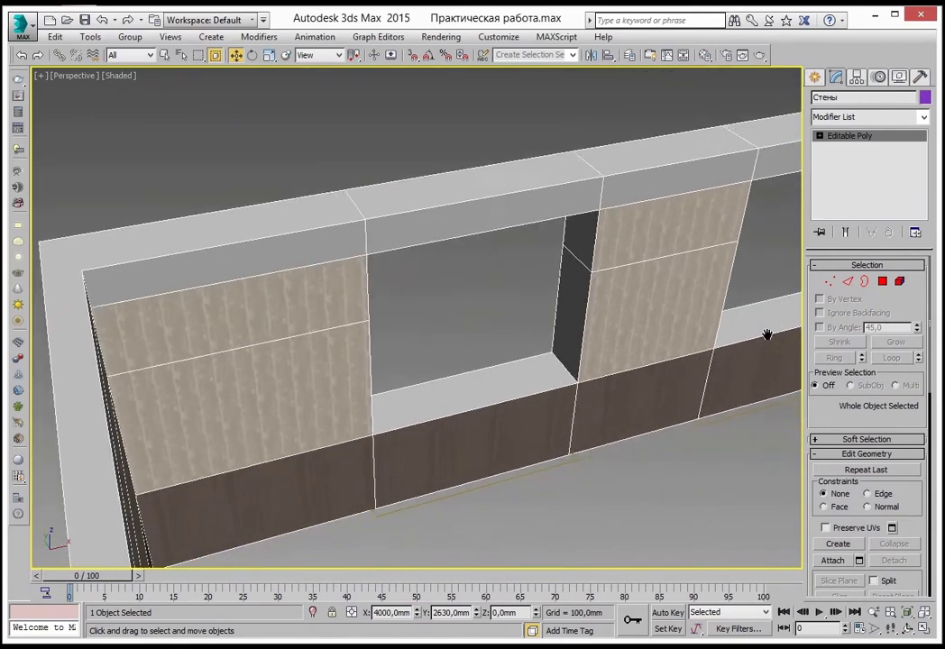
right_click(413, 56)
left_click(488, 332)
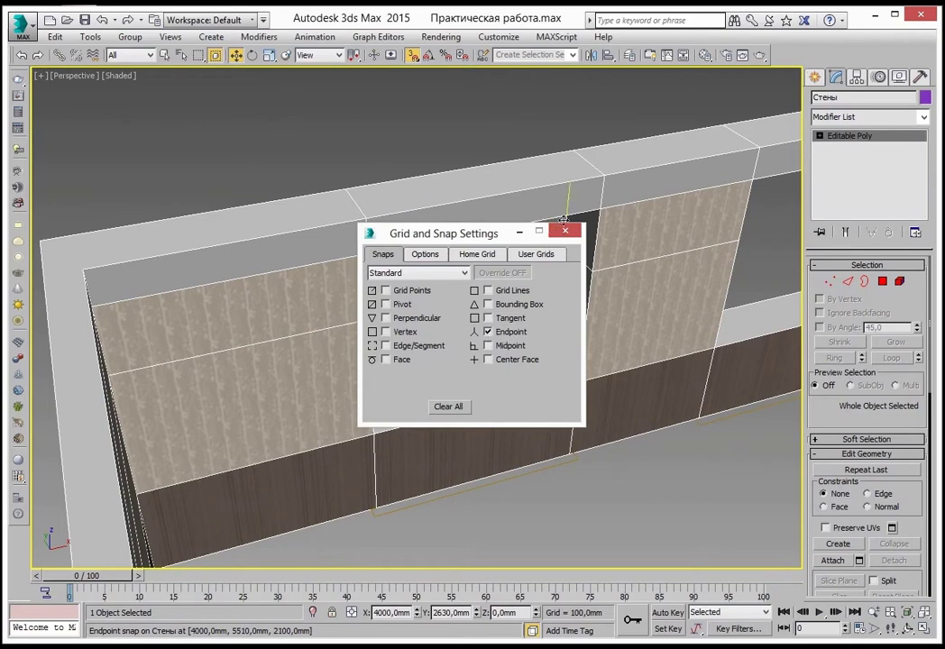
left_click(564, 231)
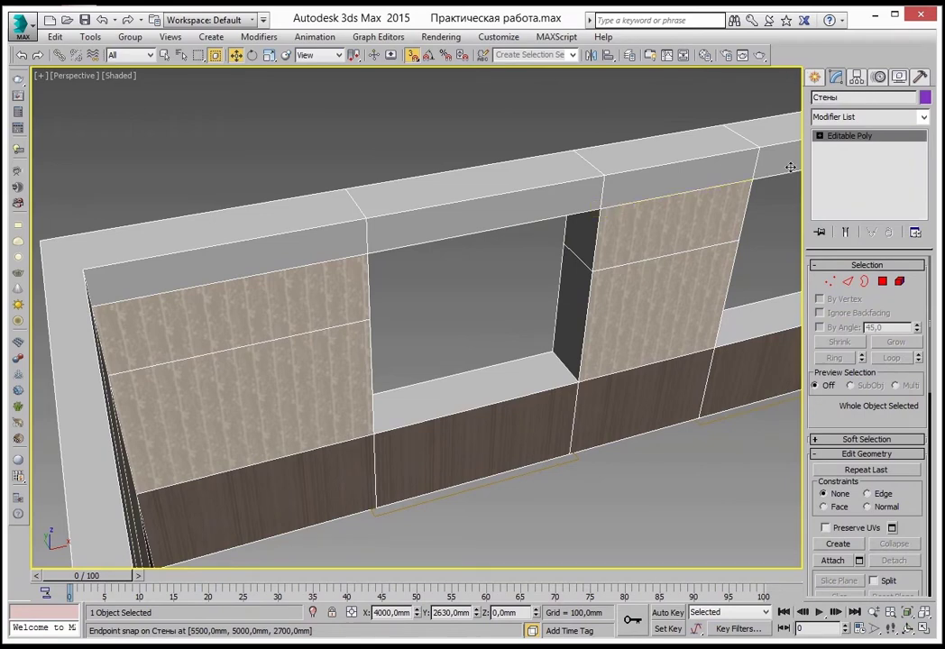
left_click(816, 79)
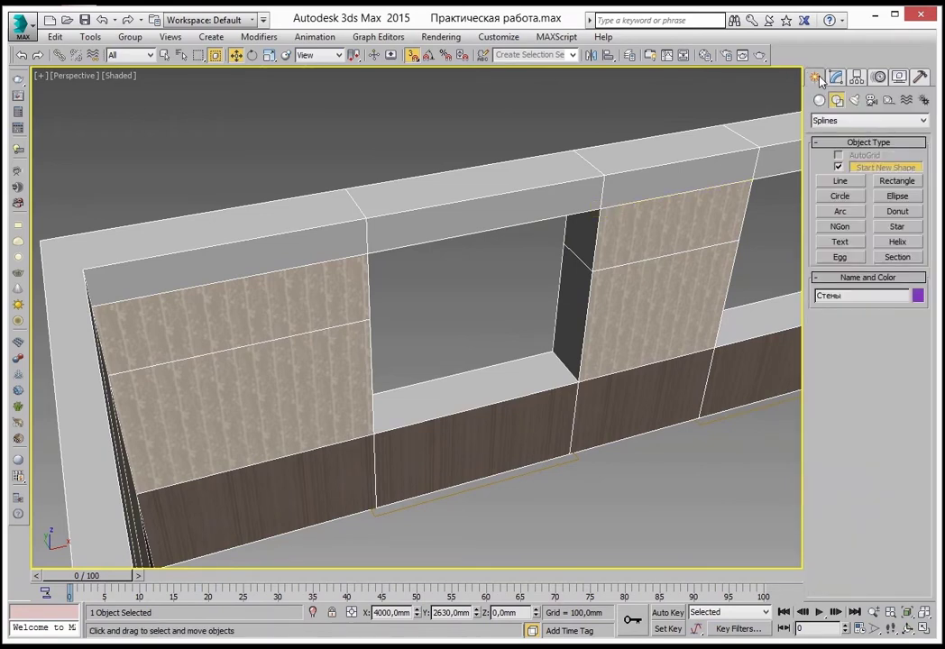
Draw an 1800 × 2000 mm rectangle with AutoGrid, snapping corner to corner across the window opening.
left_click(897, 182)
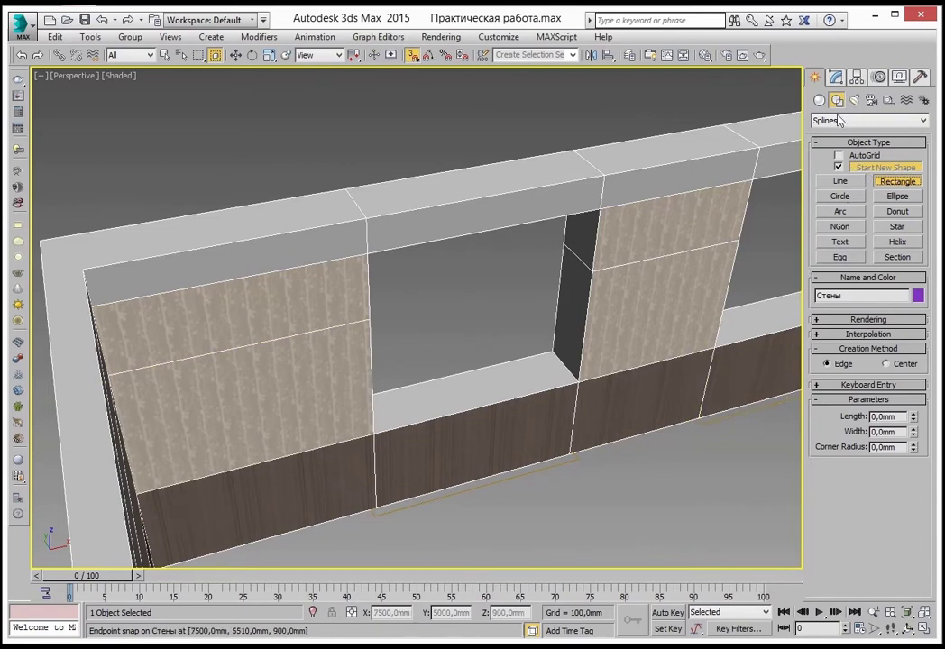
left_click(839, 155)
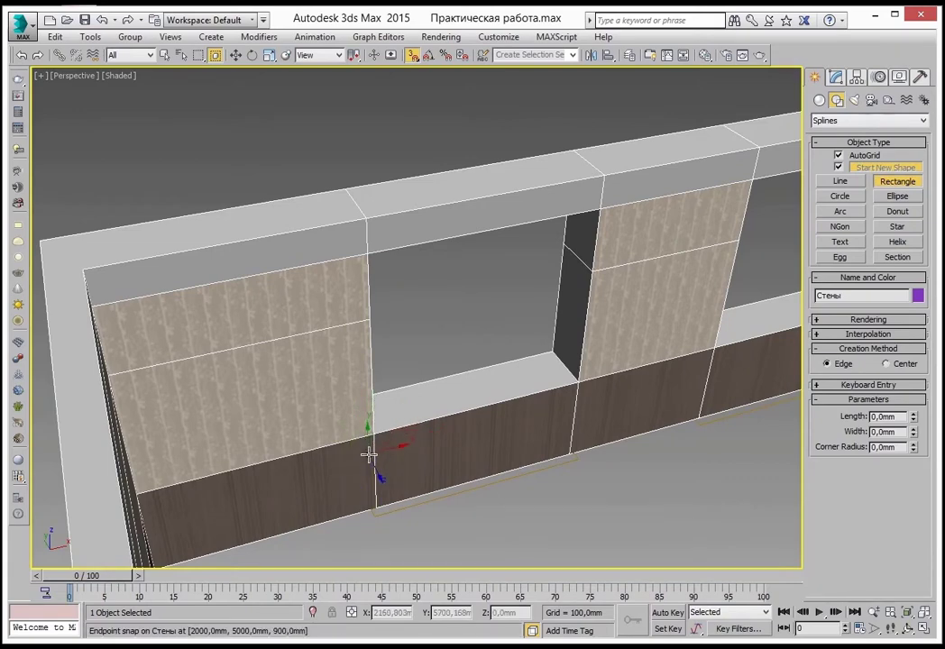
mouse_move(372, 434)
left_mouse_down()
mouse_move(407, 287)
mouse_move(272, 342)
mouse_move(468, 423)
mouse_move(296, 396)
mouse_move(379, 375)
mouse_move(379, 355)
mouse_move(578, 261)
mouse_move(603, 211)
left_mouse_up()
mouse_move(603, 210)
middle_mouse_down("alt")
mouse_move(507, 328)
mouse_move(411, 310)
mouse_move(369, 333)
mouse_move(416, 349)
mouse_move(470, 348)
mouse_move(400, 327)
middle_mouse_up("alt")
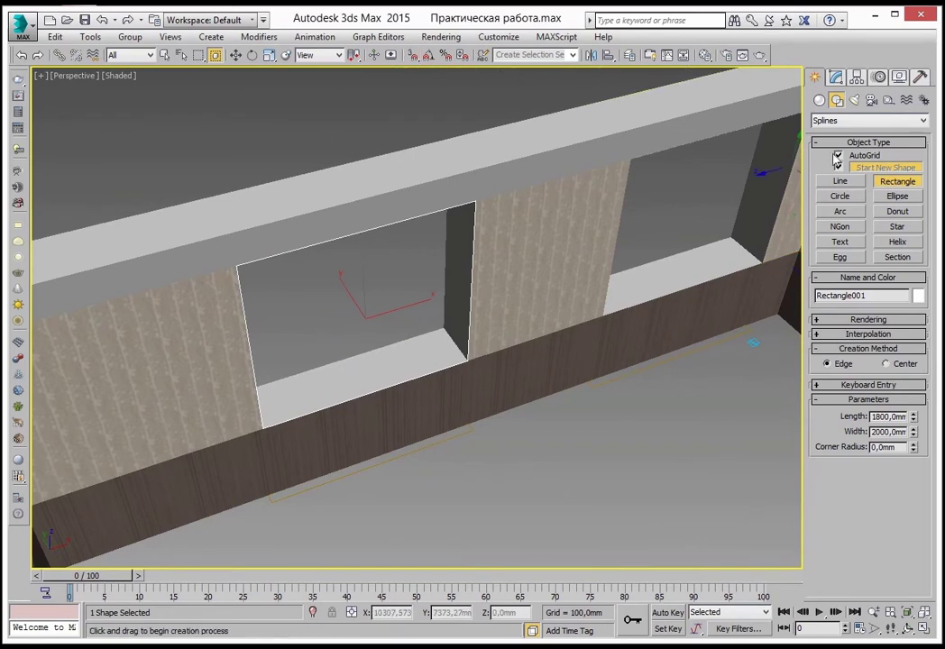
Add a Sweep modifier to Rectangle001 using the custom section 'window 1'.
left_click(835, 76)
left_click(919, 117)
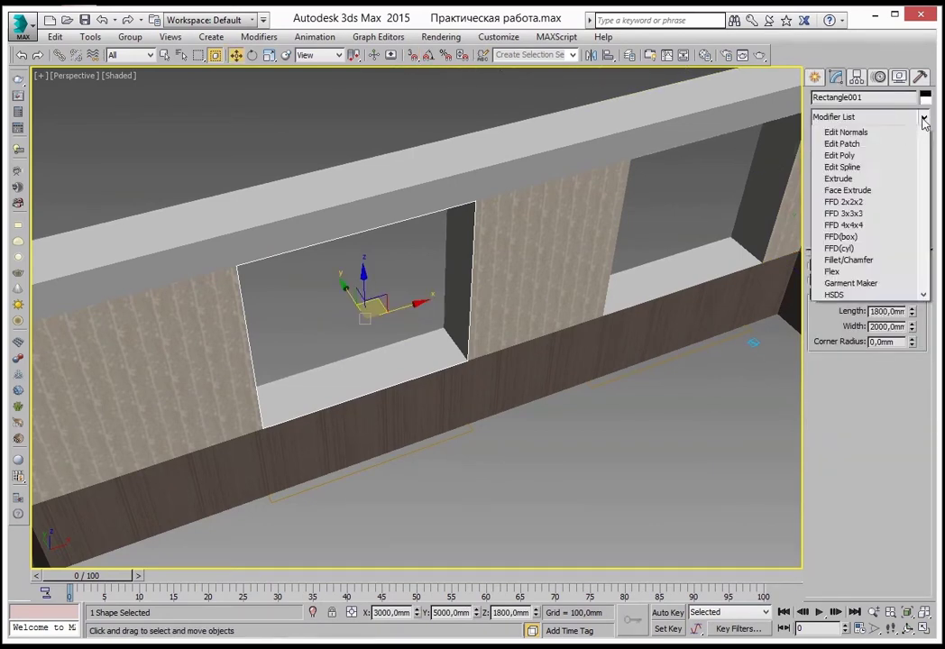
scroll(913, 406, "down", 15)
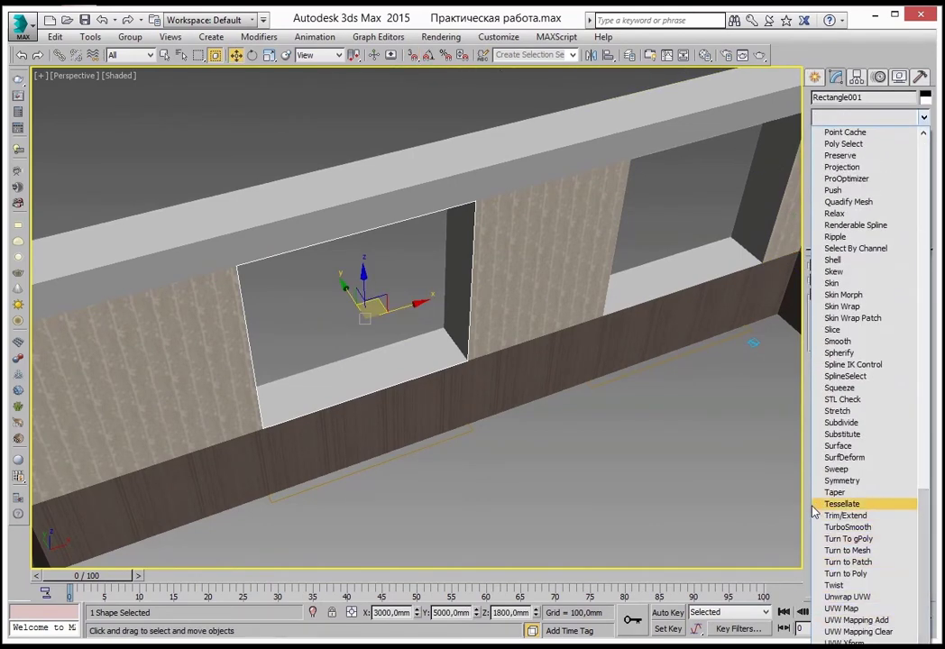
left_click(816, 468)
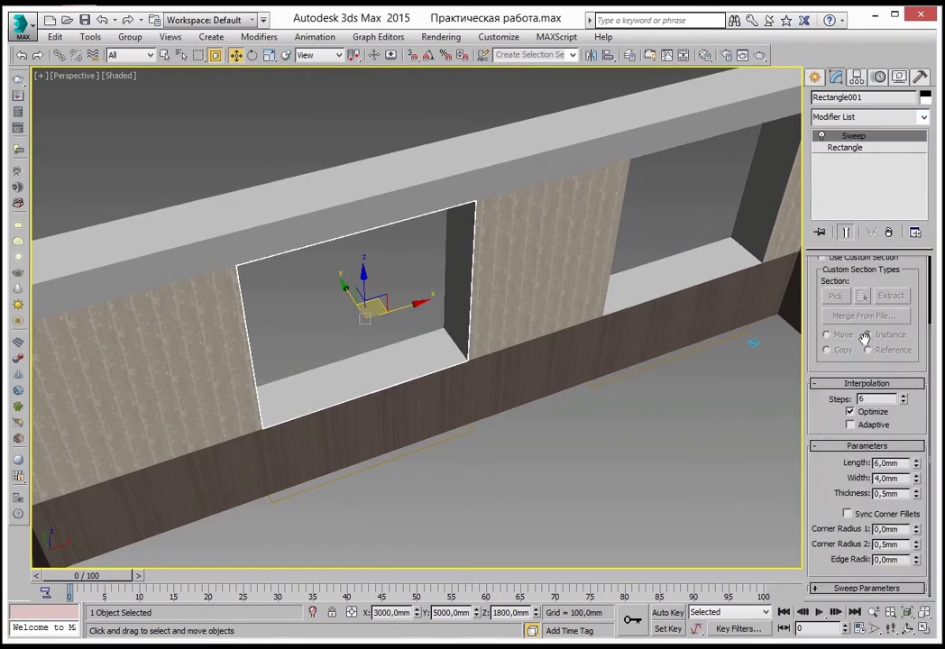
scroll(807, 432, "up", 3)
left_click(821, 343)
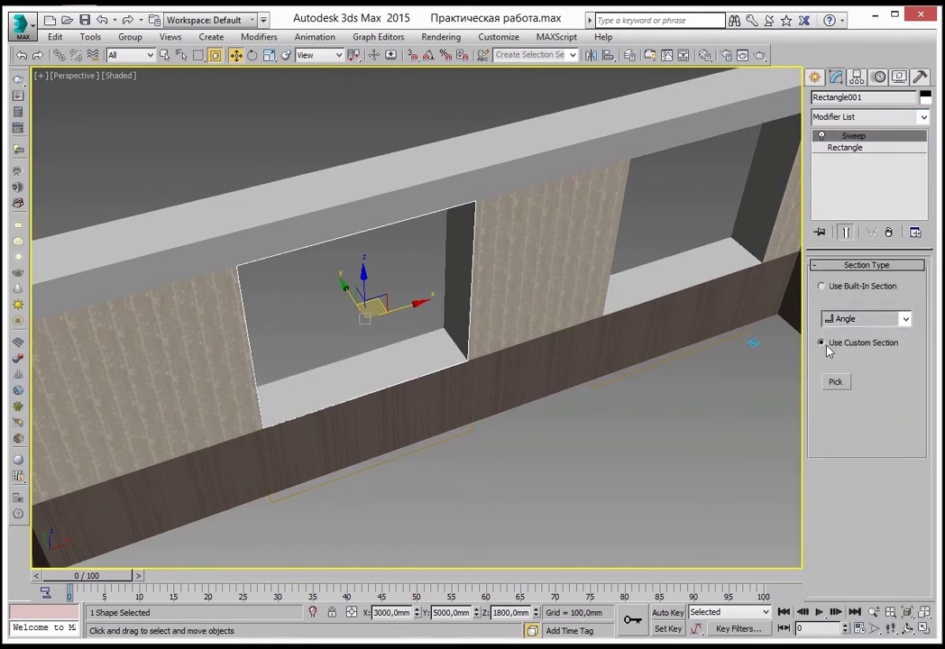
left_click(836, 382)
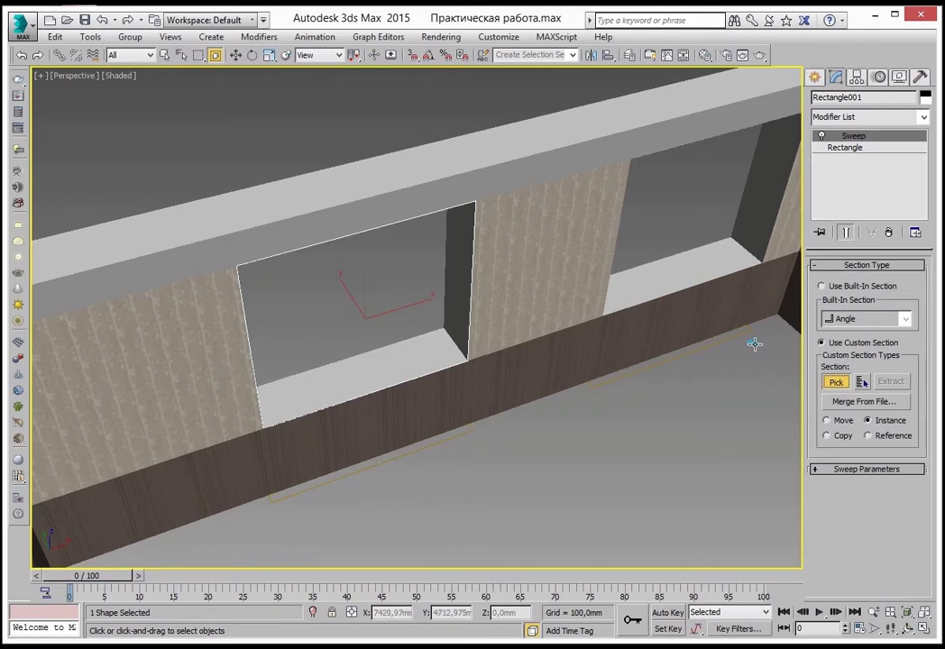
left_click(754, 343)
Restore the four-viewport layout and zoom the Top view onto the new window frame.
scroll(620, 447, "up", 2)
scroll(568, 310, "up", 2)
scroll(529, 236, "up", 3)
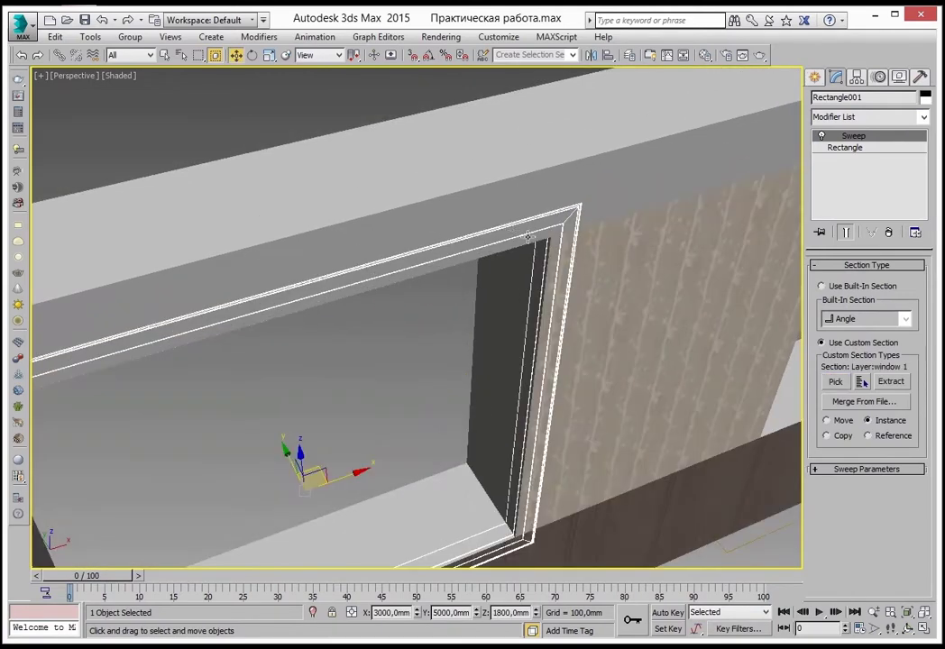
scroll(532, 233, "up", 2)
scroll(560, 268, "up", 2)
scroll(531, 358, "up", 2)
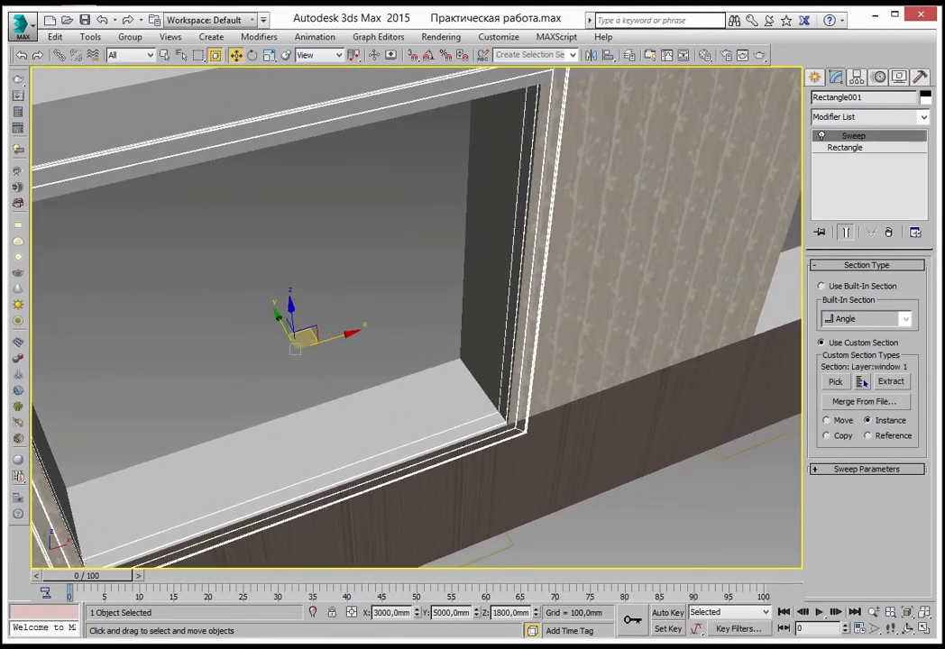
left_click(925, 629)
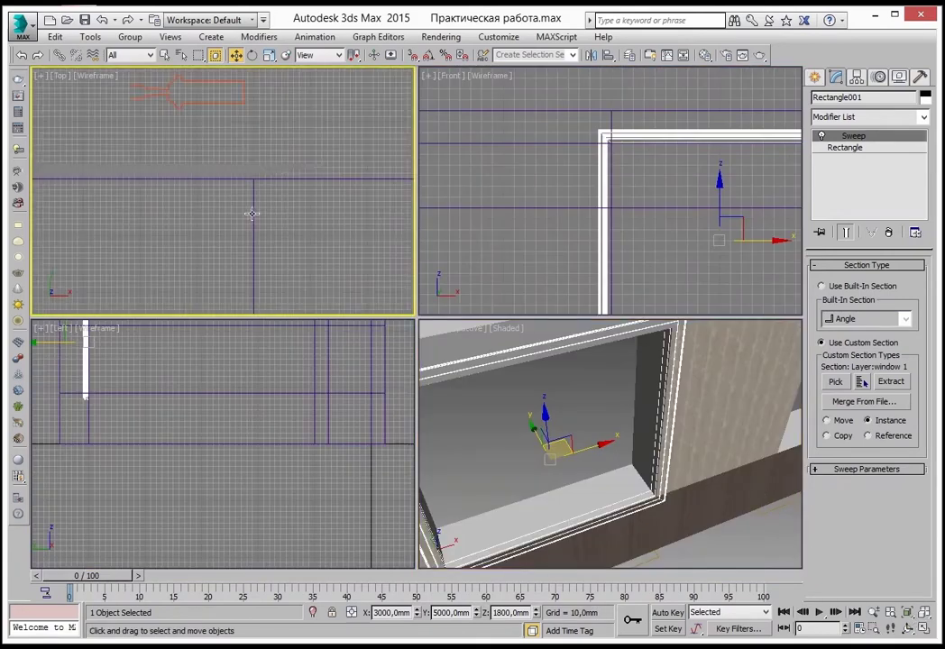
scroll(251, 211, "down", 3)
middle_click_drag(274, 213, 270, 208)
scroll(291, 214, "up", 2)
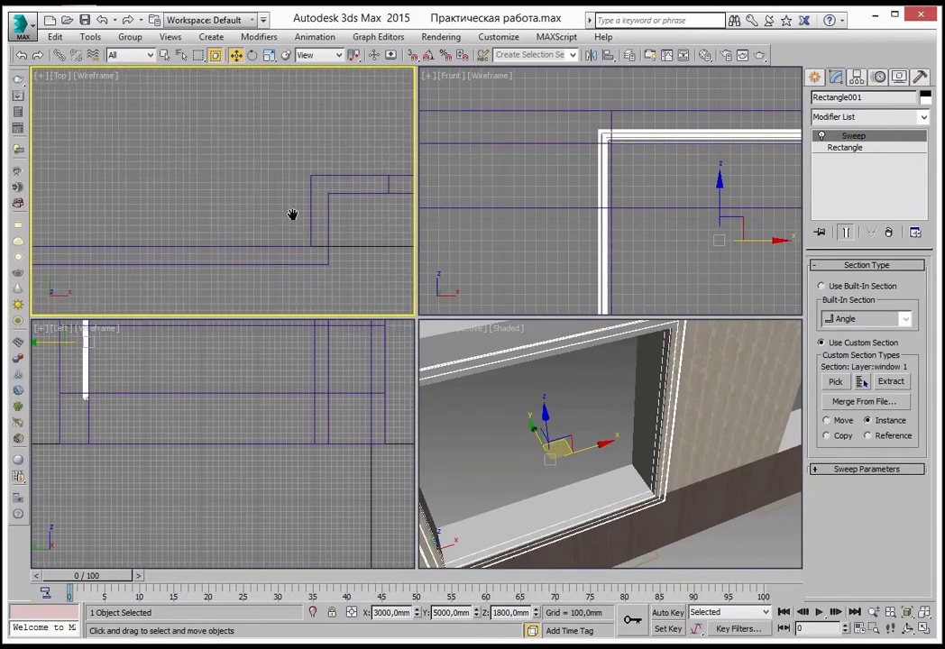
scroll(312, 203, "down", 2)
scroll(291, 205, "up", 2)
scroll(264, 178, "up", 3)
scroll(264, 177, "up", 1)
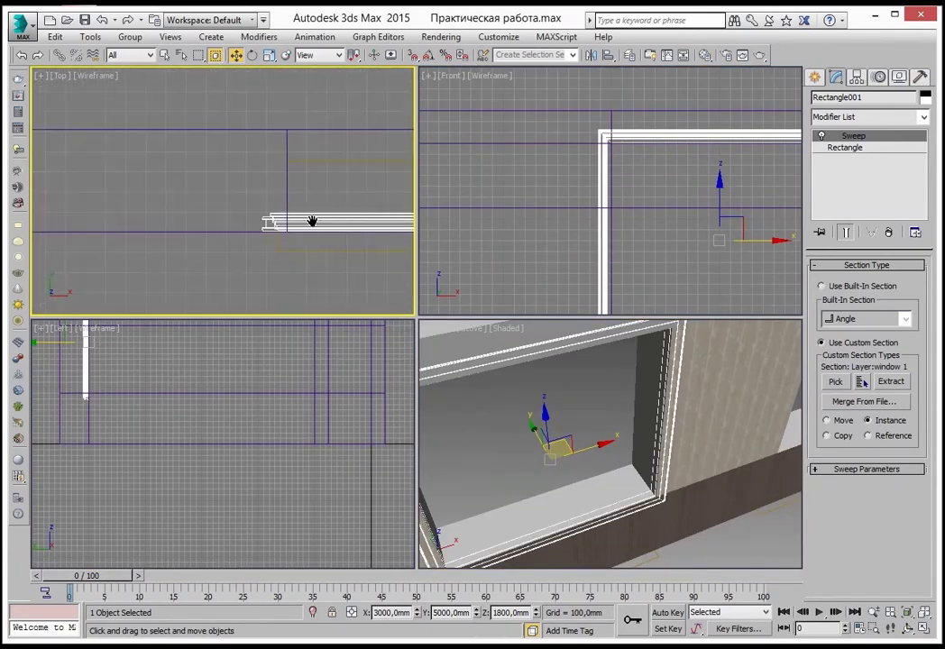
scroll(312, 224, "up", 2)
scroll(218, 183, "up", 2)
scroll(245, 196, "down", 1)
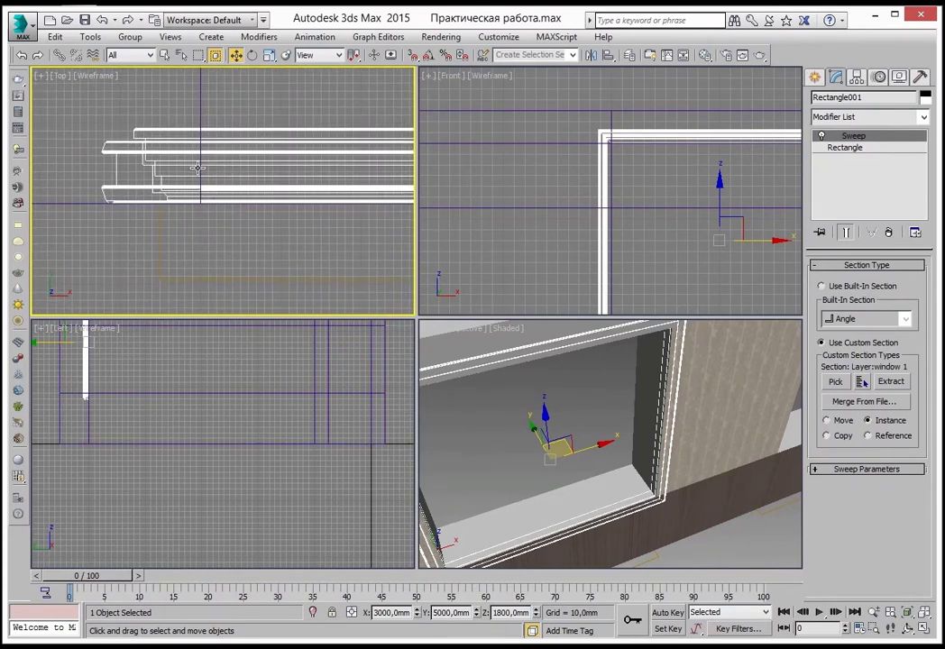
scroll(255, 196, "down", 2)
scroll(209, 207, "up", 1)
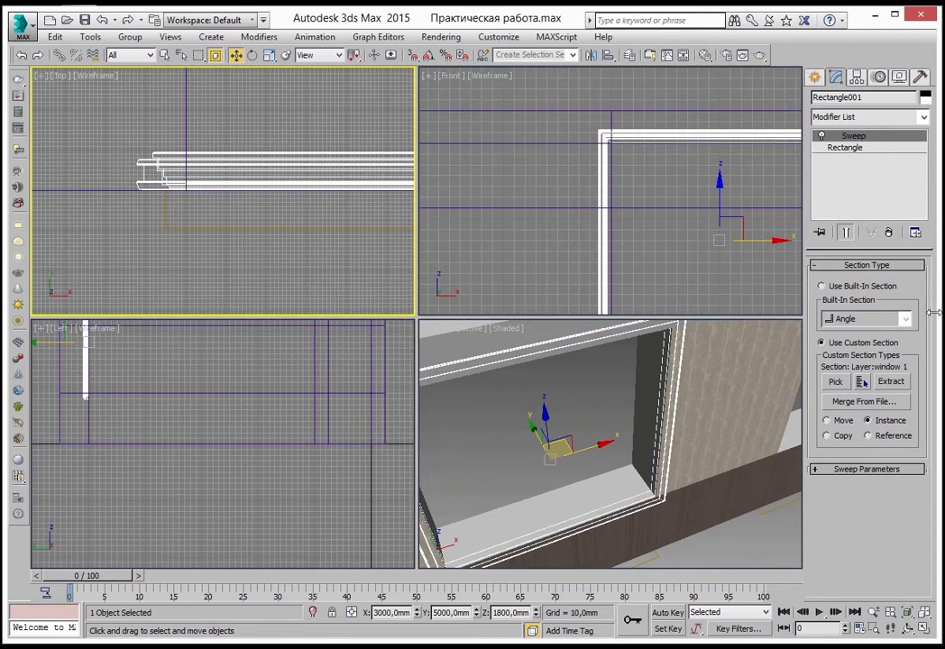
Try the sweep's pivot alignment corners, settling on top-right alignment.
left_click(820, 472)
left_click(849, 469)
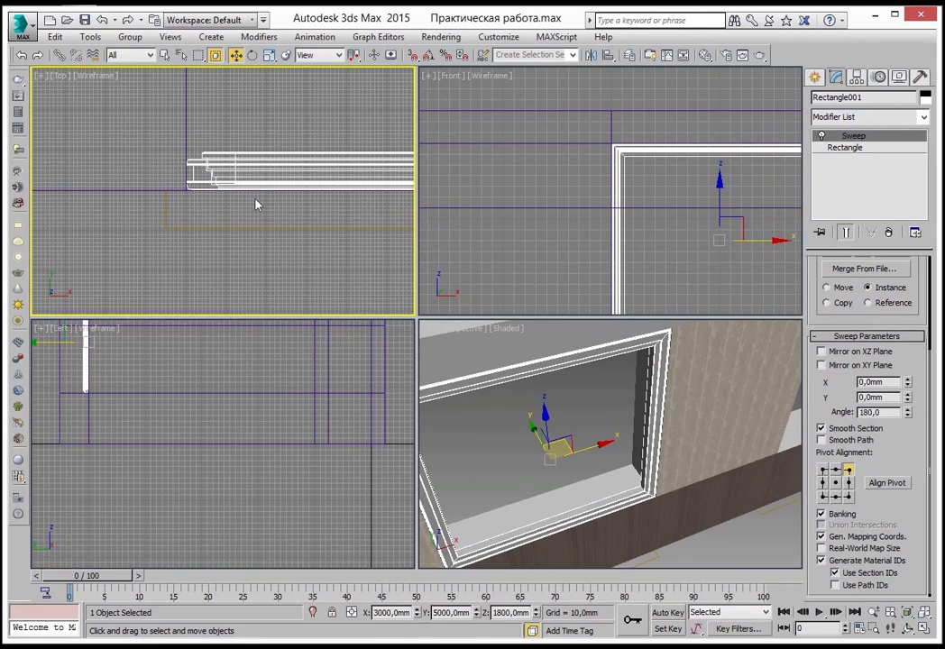
middle_click_drag(249, 200, 226, 182)
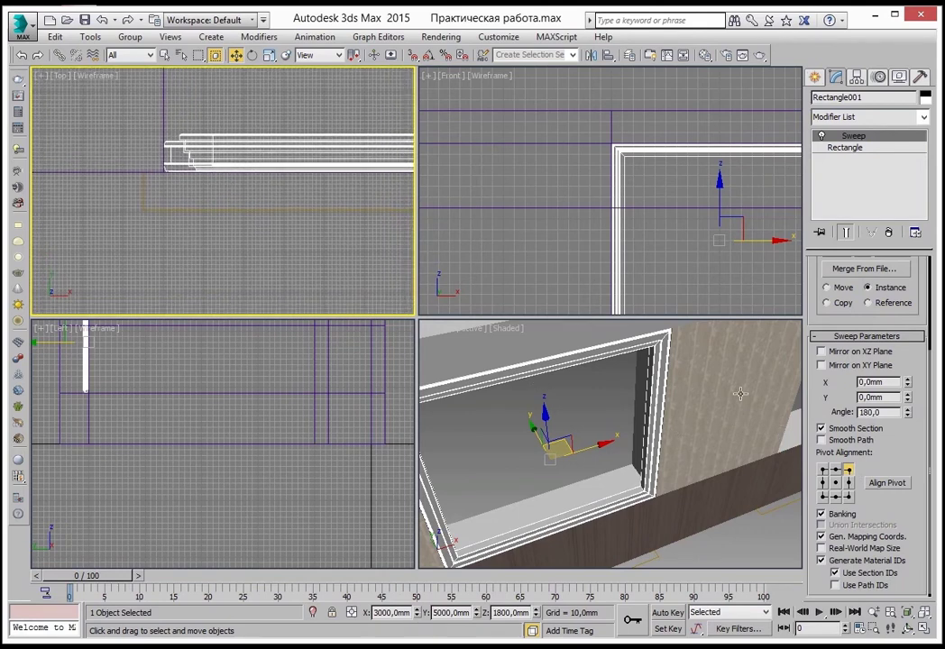
left_click(849, 497)
left_click(848, 470)
middle_click_drag(224, 216, 217, 189)
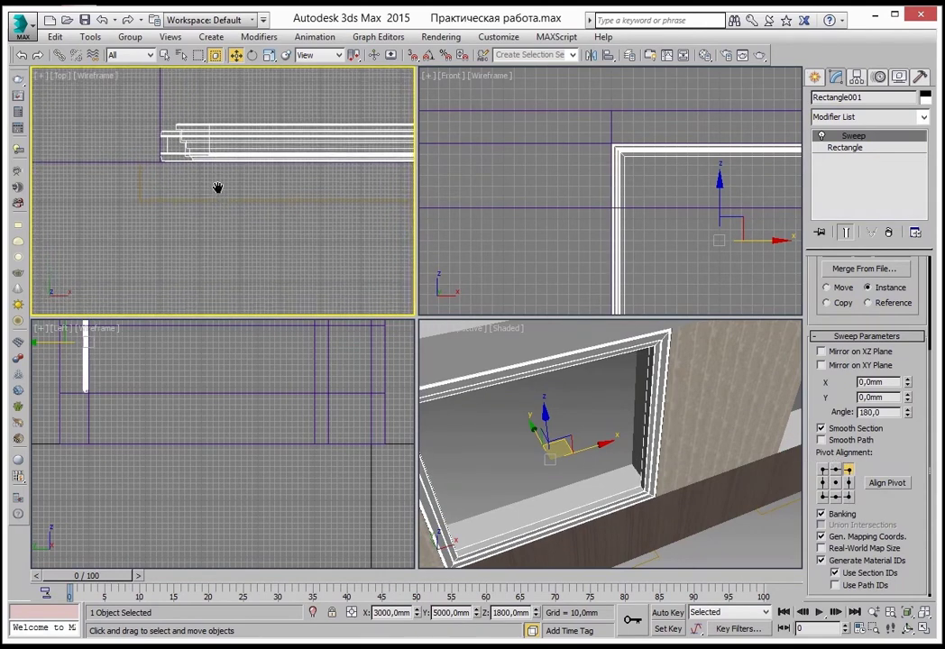
middle_click_drag(225, 134, 224, 147)
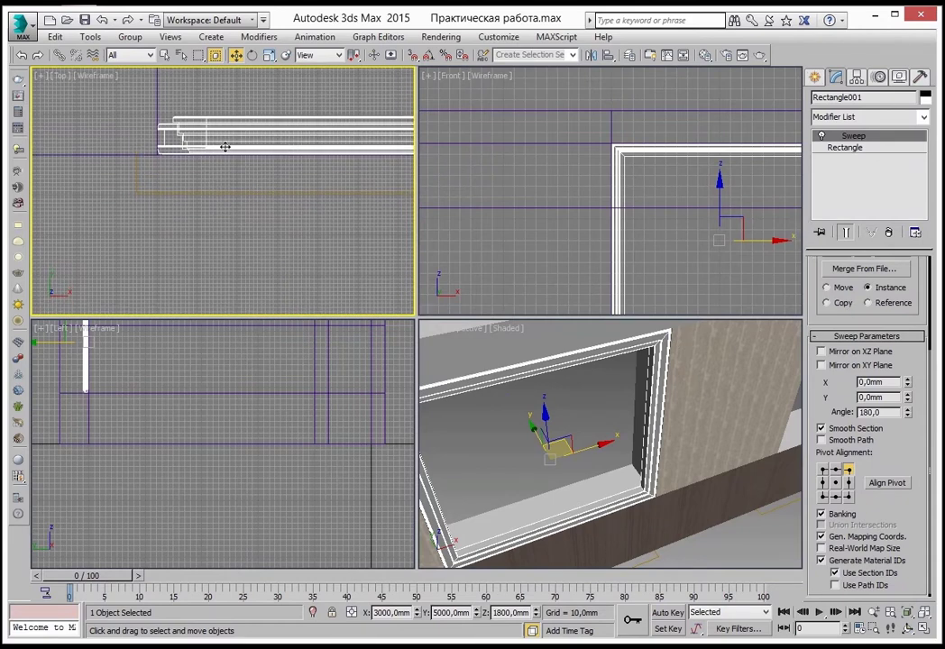
scroll(180, 119, "down", 2)
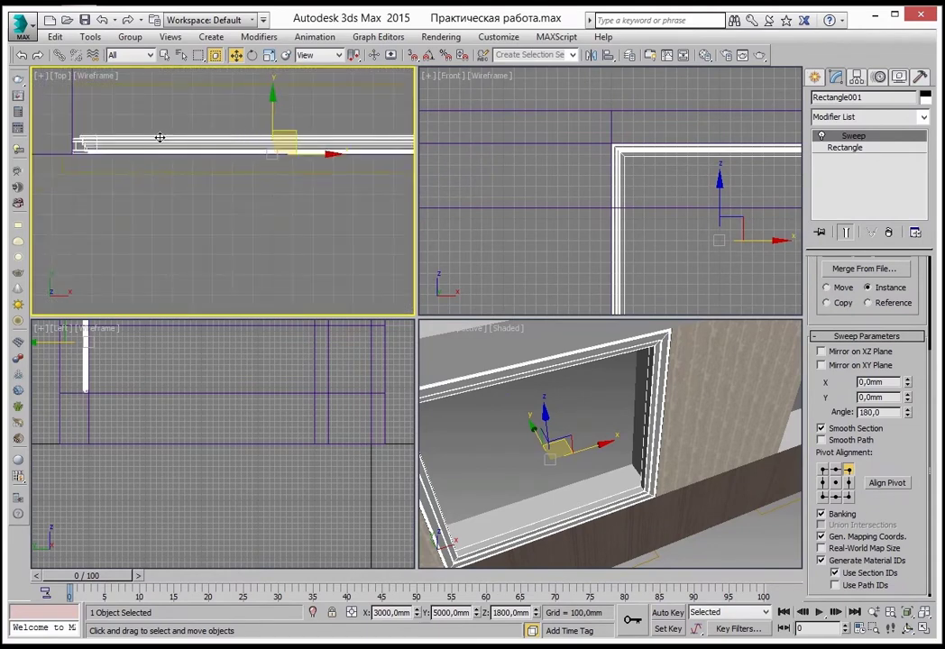
middle_click_drag(254, 161, 214, 149)
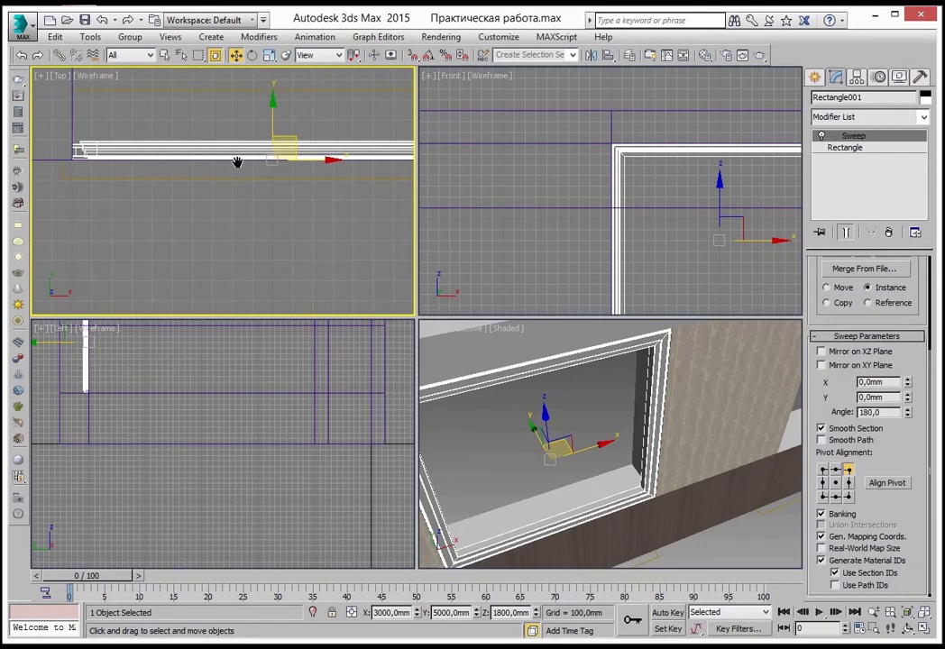
Mirror the casing profile across the XZ plane.
left_click(820, 352)
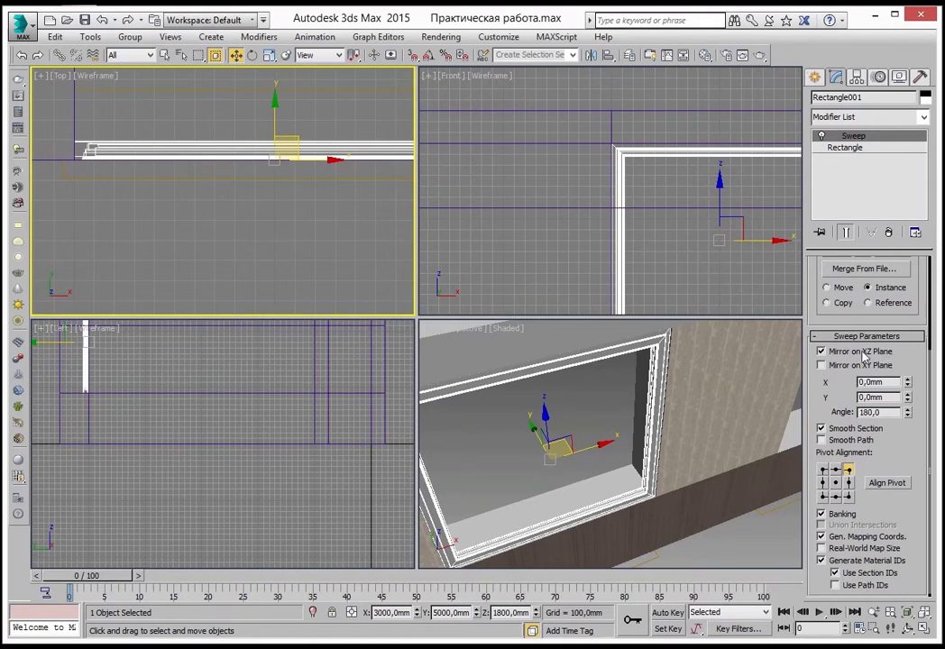
mouse_move(196, 160)
middle_mouse_down()
mouse_move(132, 179)
mouse_move(40, 175)
middle_mouse_up()
middle_click_drag(271, 173, 341, 190)
scroll(341, 191, "up", 2)
scroll(342, 199, "up", 2)
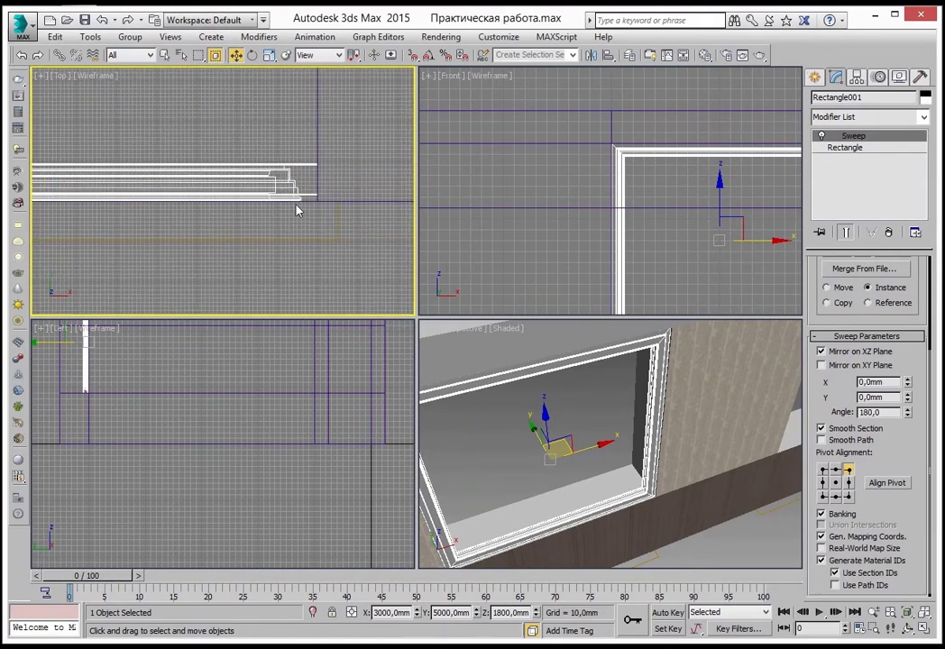
scroll(331, 199, "up", 2)
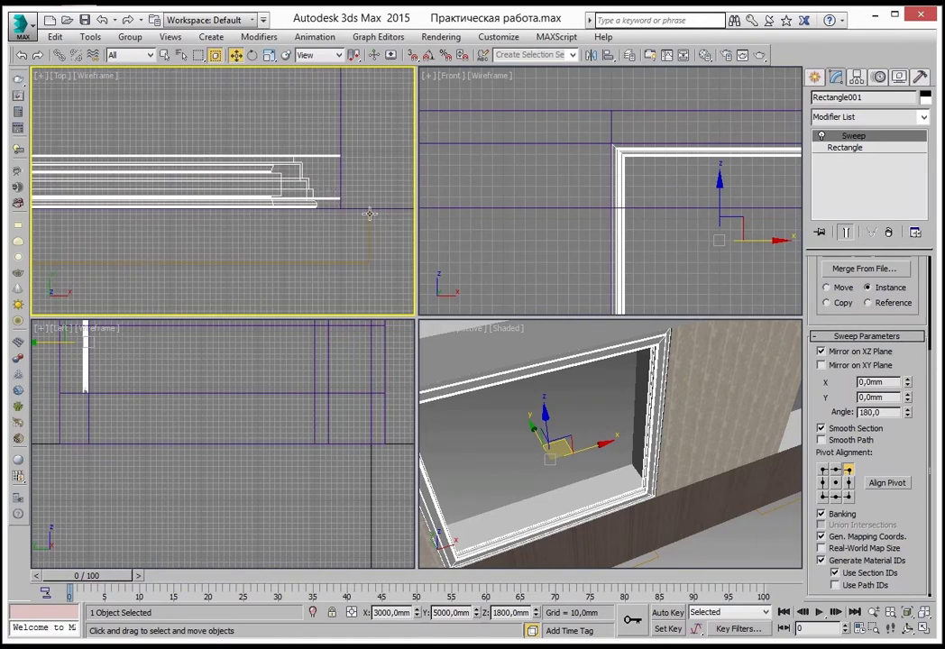
middle_click_drag(345, 166, 354, 166)
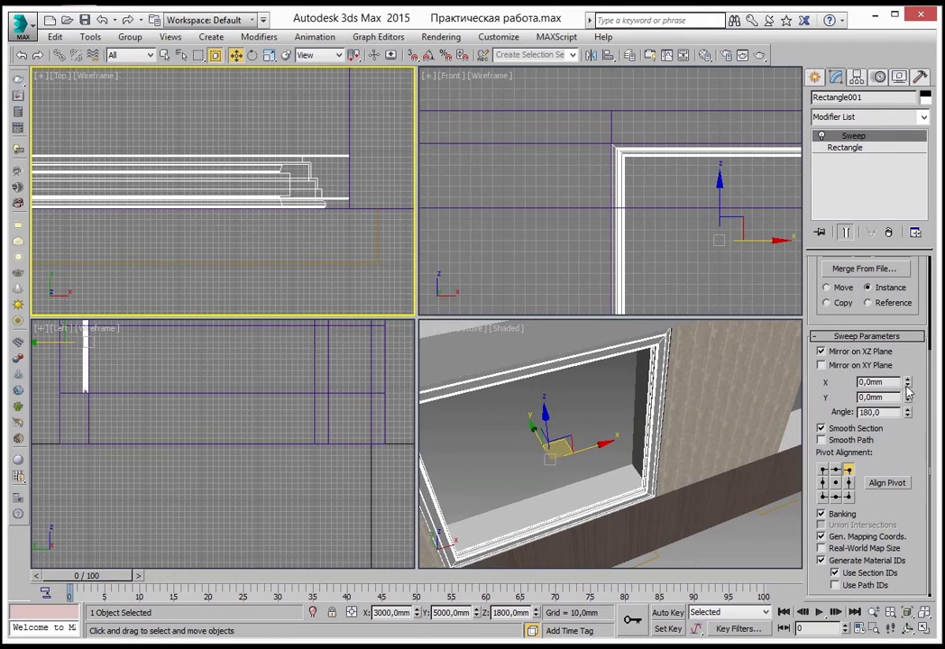
Set the sweep's X offset to 10 mm and check the casing.
mouse_move(908, 382)
left_mouse_down()
mouse_move(886, 201)
mouse_move(811, 637)
left_mouse_up()
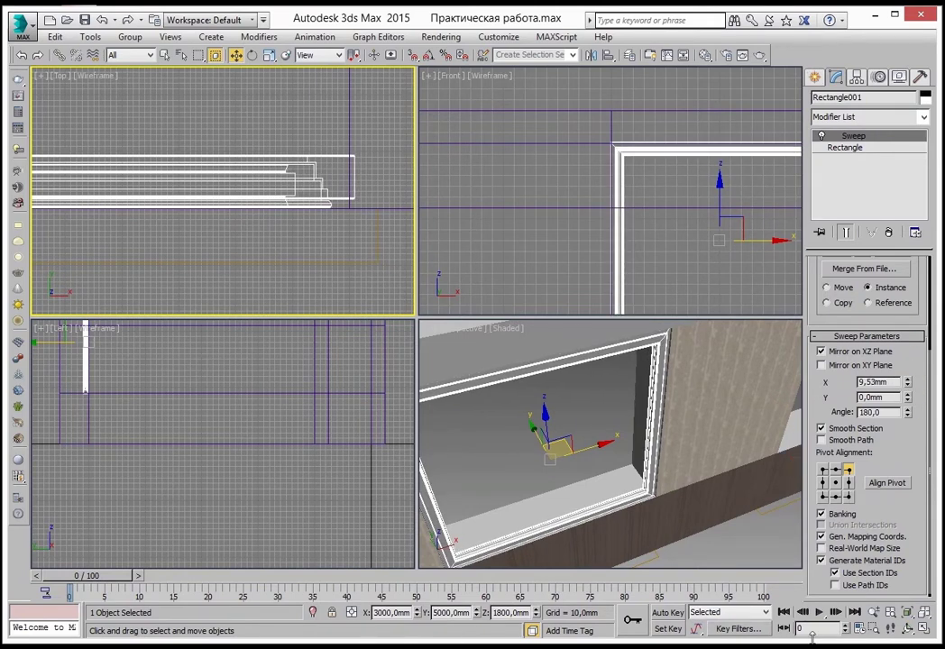
left_click_drag(894, 383, 803, 386)
type("10")
key("Return")
middle_click_drag(319, 239, 339, 230)
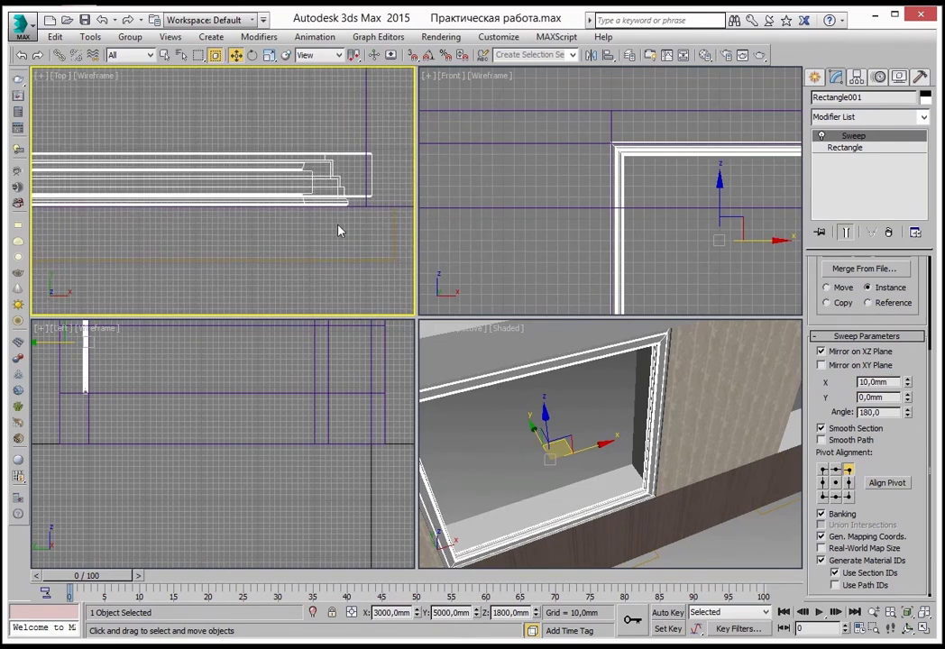
middle_click_drag(617, 432, 577, 424, "alt")
Drag the casing frame along Y toward the wall opening in the Top view.
scroll(347, 239, "down", 5)
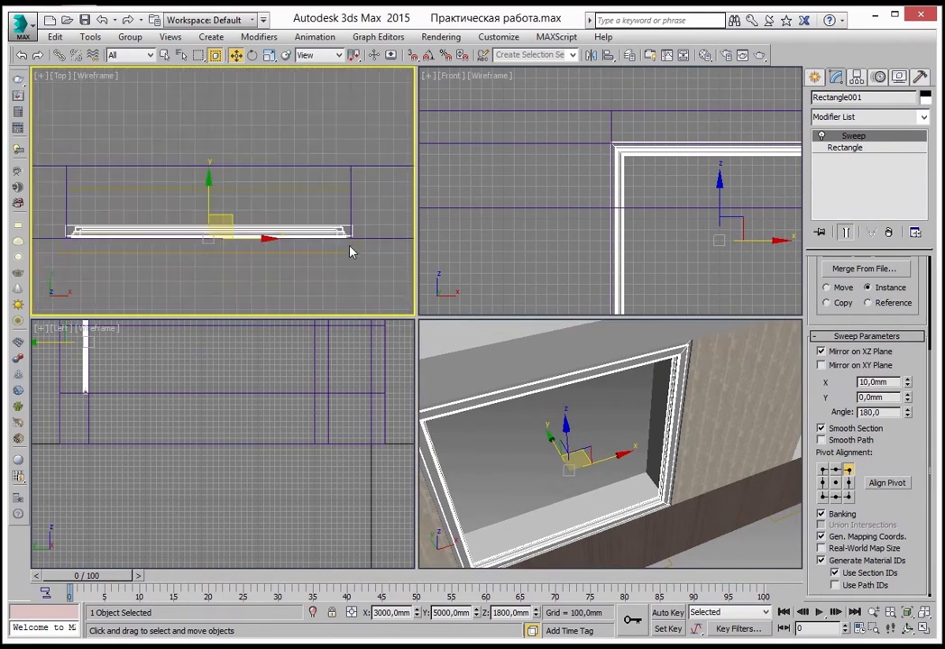
middle_click_drag(194, 200, 216, 211)
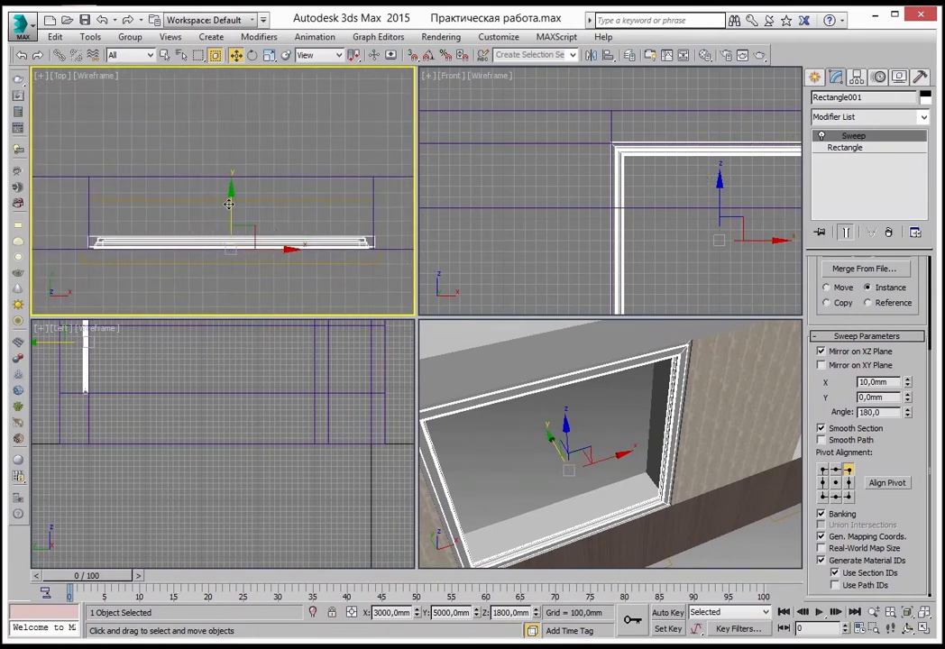
left_click_drag(230, 206, 235, 161)
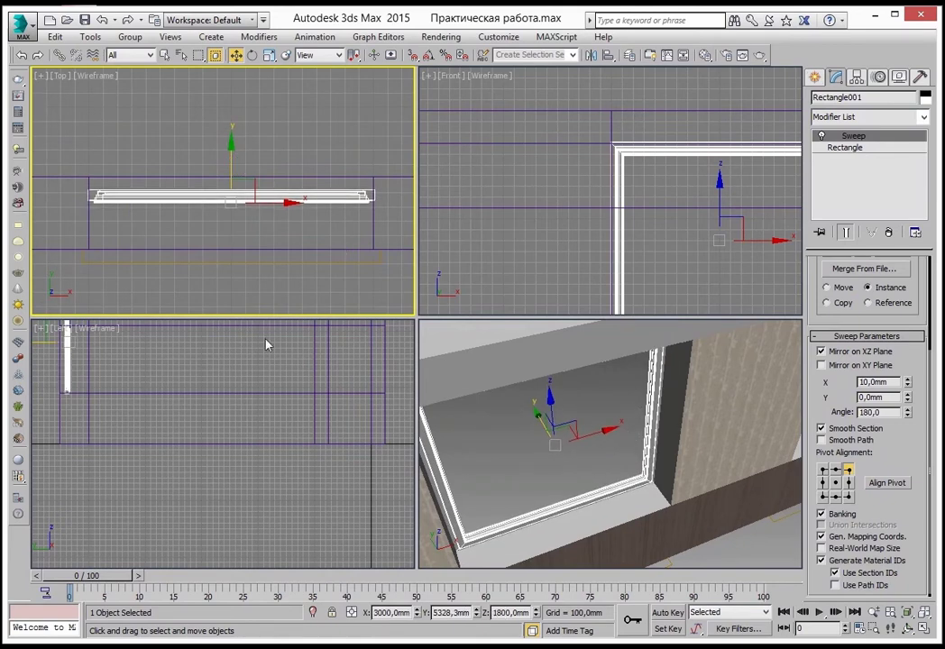
scroll(123, 238, "up", 2)
scroll(203, 205, "up", 2)
scroll(120, 224, "up", 2)
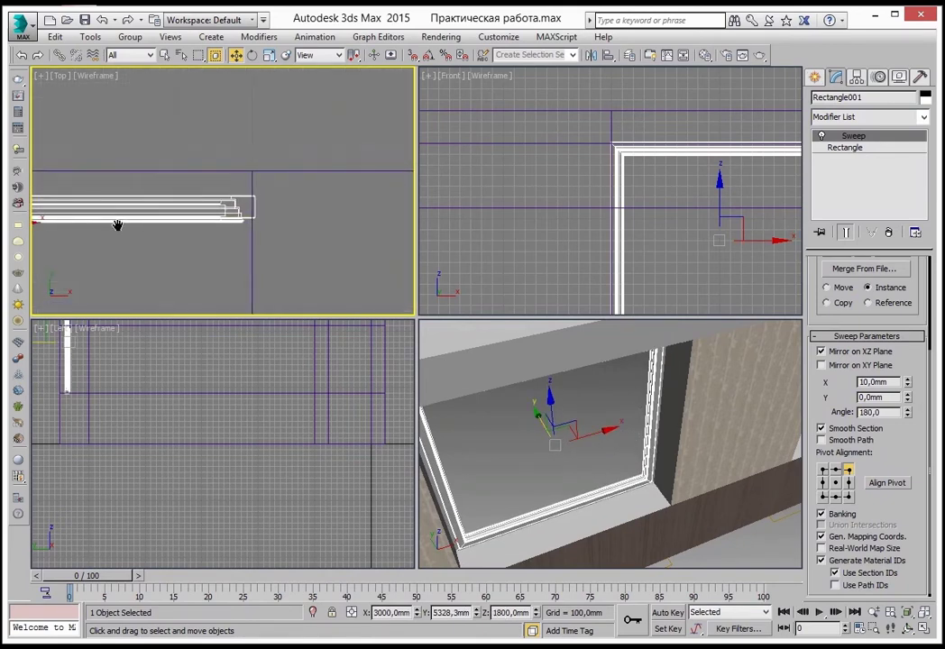
mouse_move(118, 225)
middle_mouse_down()
mouse_move(258, 210)
mouse_move(230, 193)
middle_mouse_up()
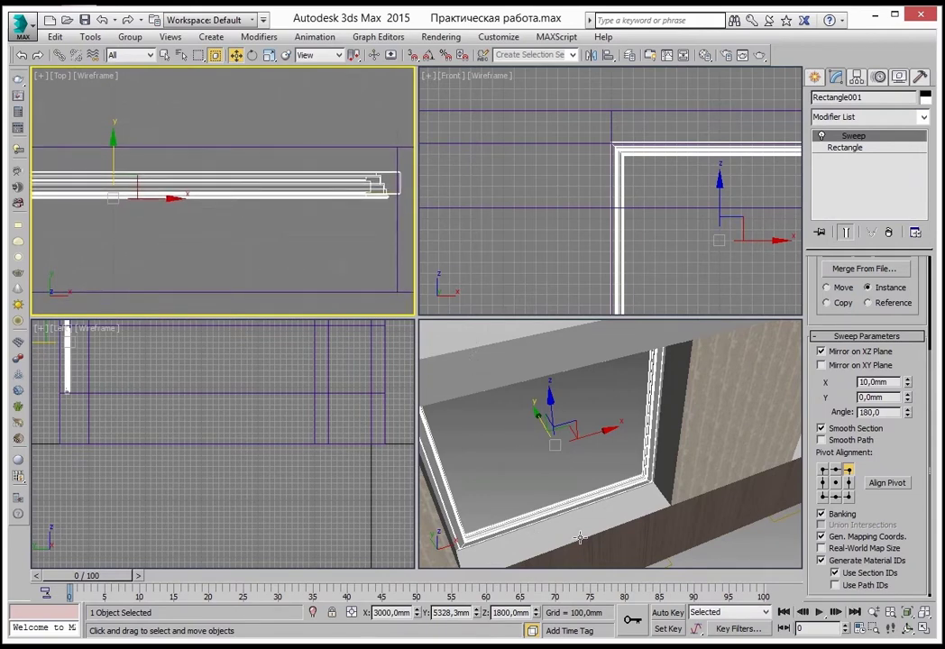
middle_click_drag(573, 487, 571, 441)
middle_click_drag(359, 257, 355, 244)
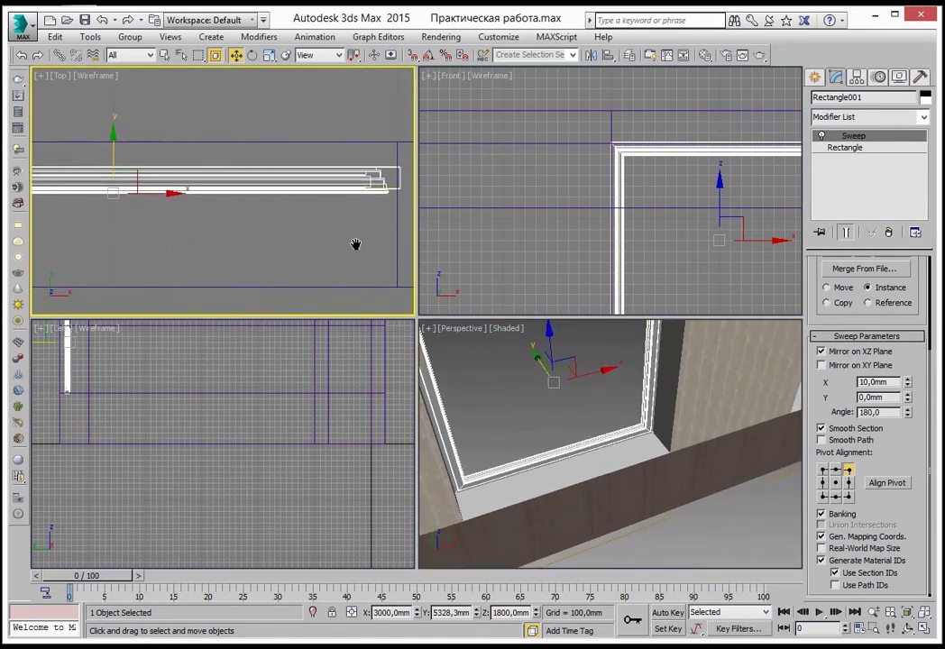
middle_click_drag(373, 287, 316, 234)
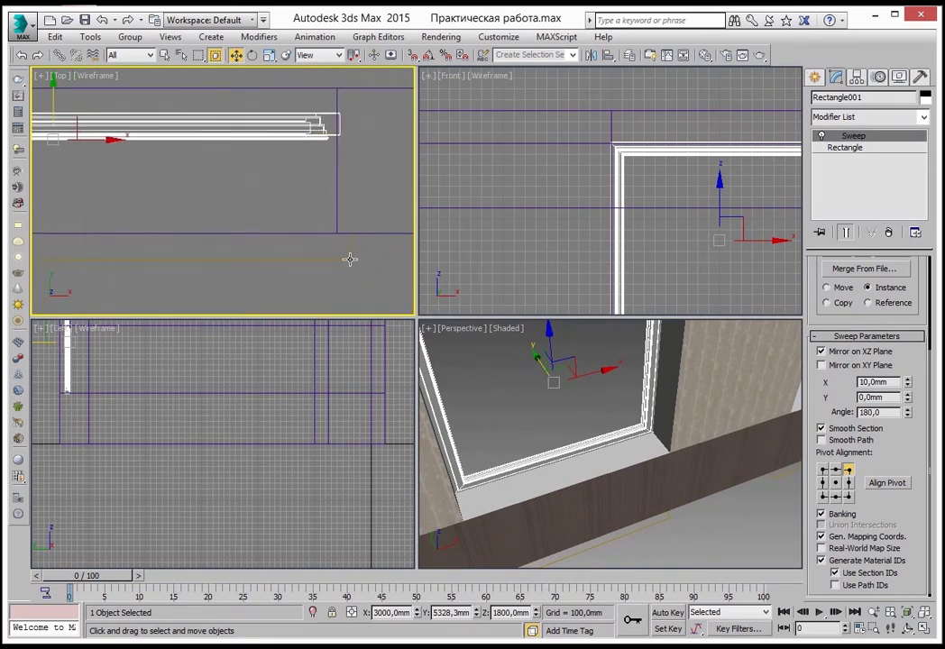
Reselect the casing and nudge it along Y to about 5328 mm so it meets the opening.
left_click(349, 261)
middle_click_drag(331, 226, 361, 246)
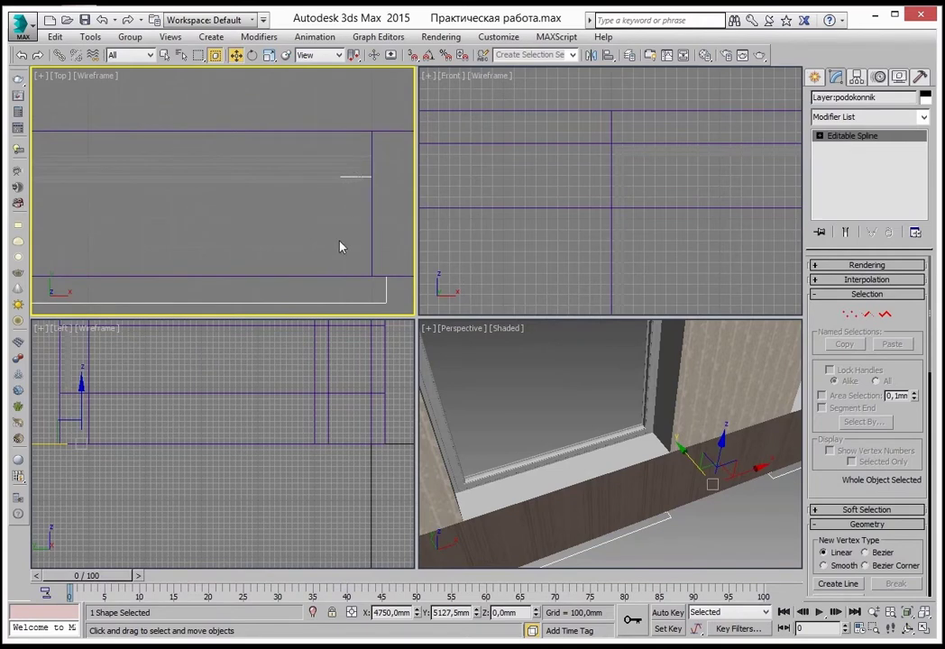
scroll(334, 235, "down", 2)
scroll(325, 224, "down", 2)
middle_click_drag(257, 250, 333, 224)
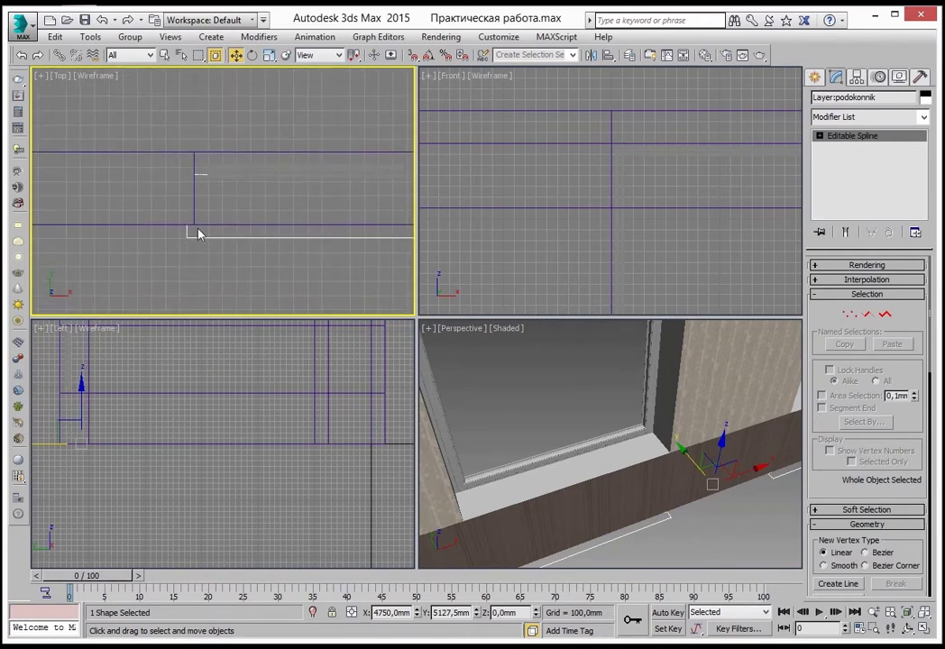
scroll(216, 225, "up", 2)
scroll(235, 230, "up", 1)
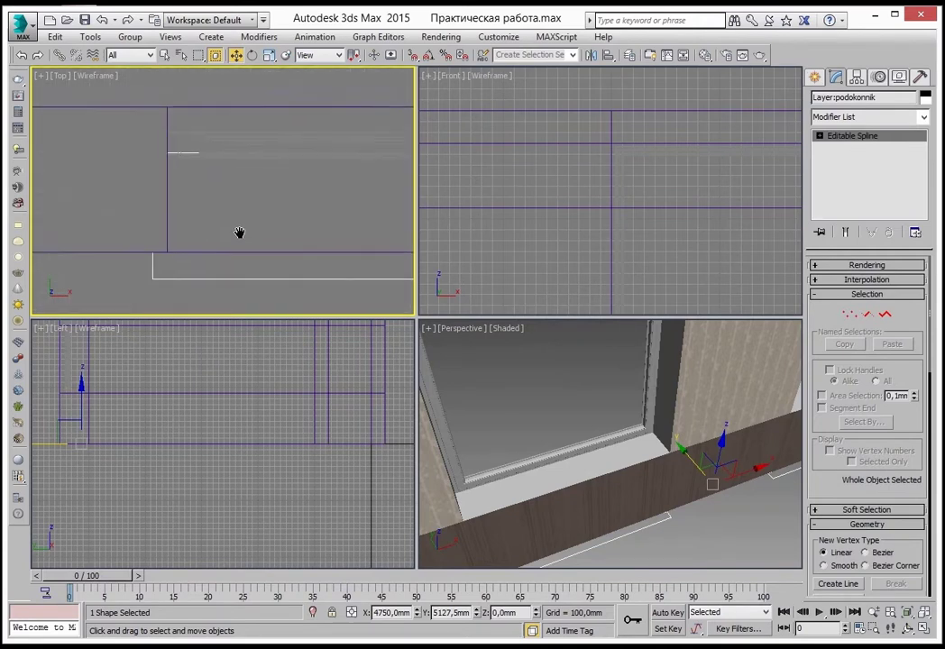
left_click(296, 154)
middle_click_drag(282, 156, 218, 186)
scroll(310, 163, "up", 1)
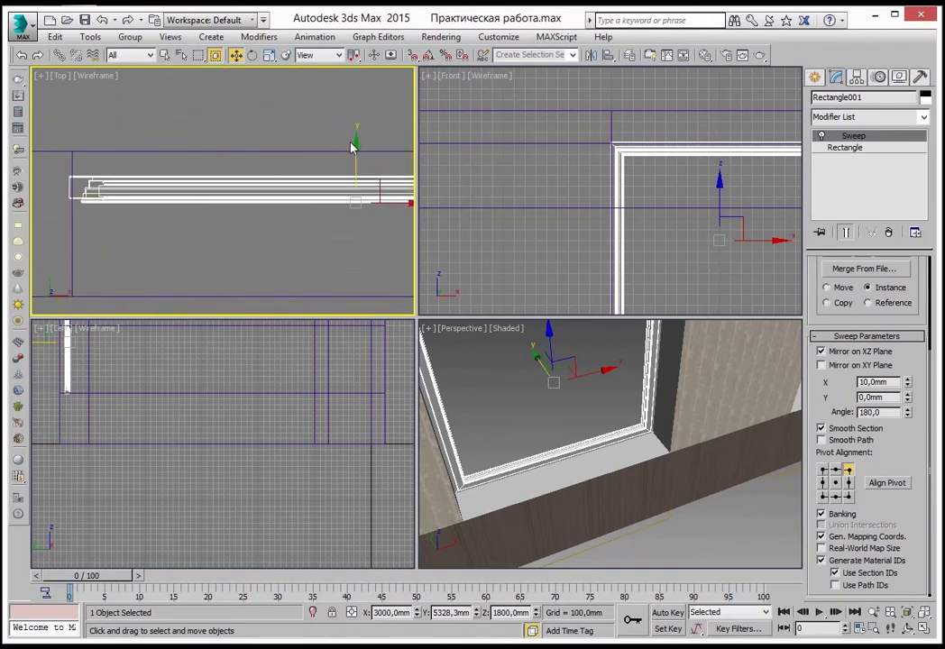
left_click_drag(355, 142, 372, 142)
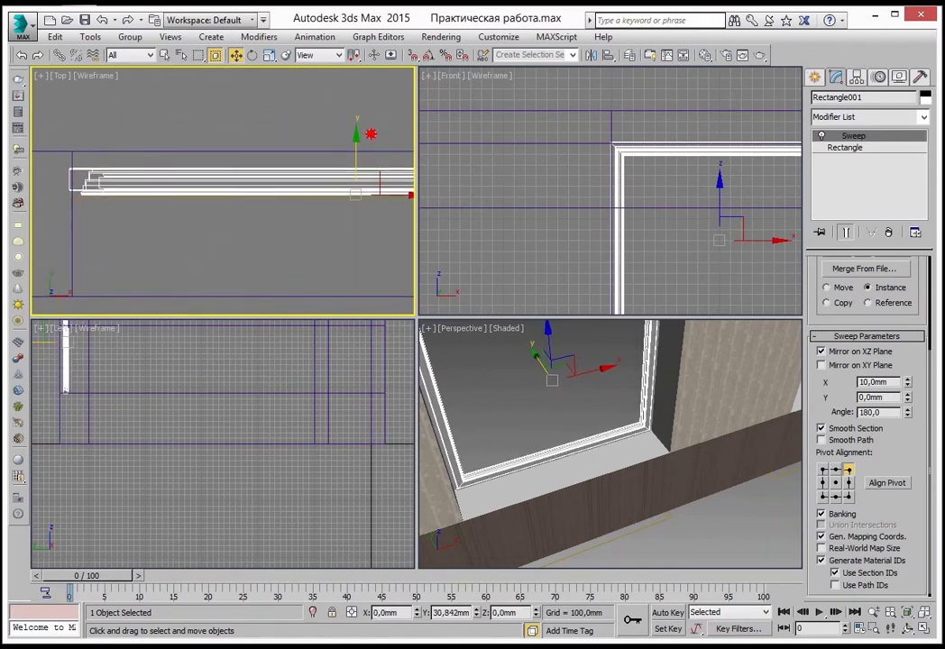
middle_click_drag(84, 186, 120, 206)
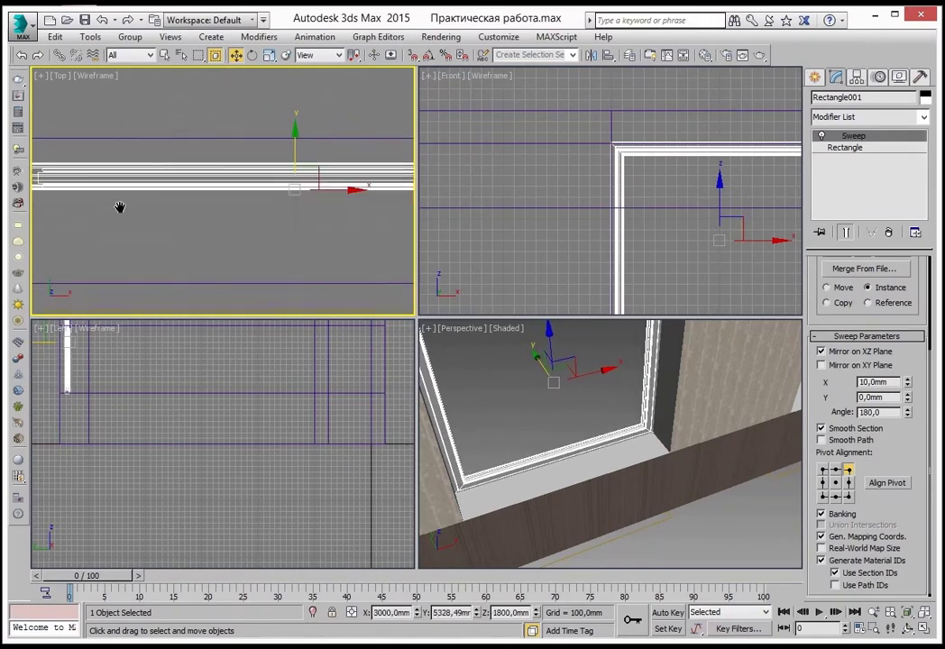
mouse_move(559, 421)
middle_mouse_down("alt")
mouse_move(590, 444)
mouse_move(603, 393)
mouse_move(597, 443)
mouse_move(603, 417)
mouse_move(603, 439)
mouse_move(630, 445)
middle_mouse_up("alt")
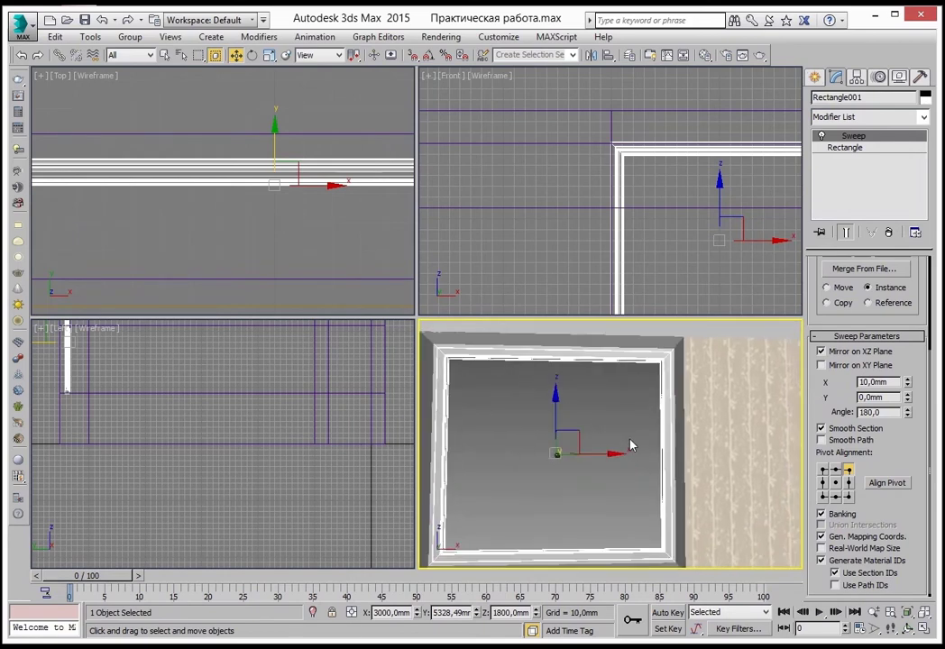
middle_click(738, 237)
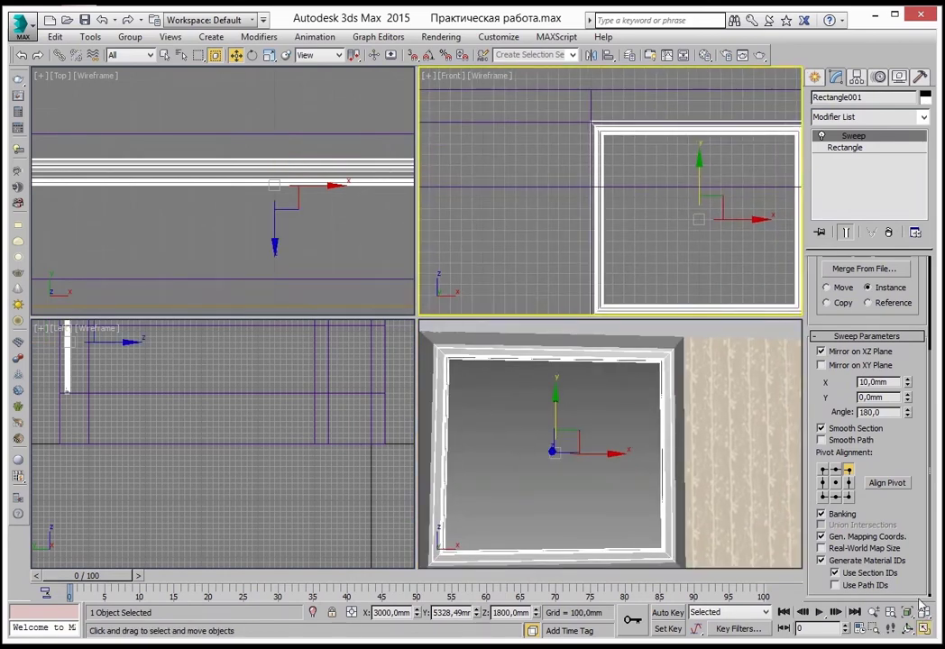
Maximize the Front view and convert the casing Rectangle001 to an Editable Poly.
key("alt+w")
scroll(631, 304, "down", 2)
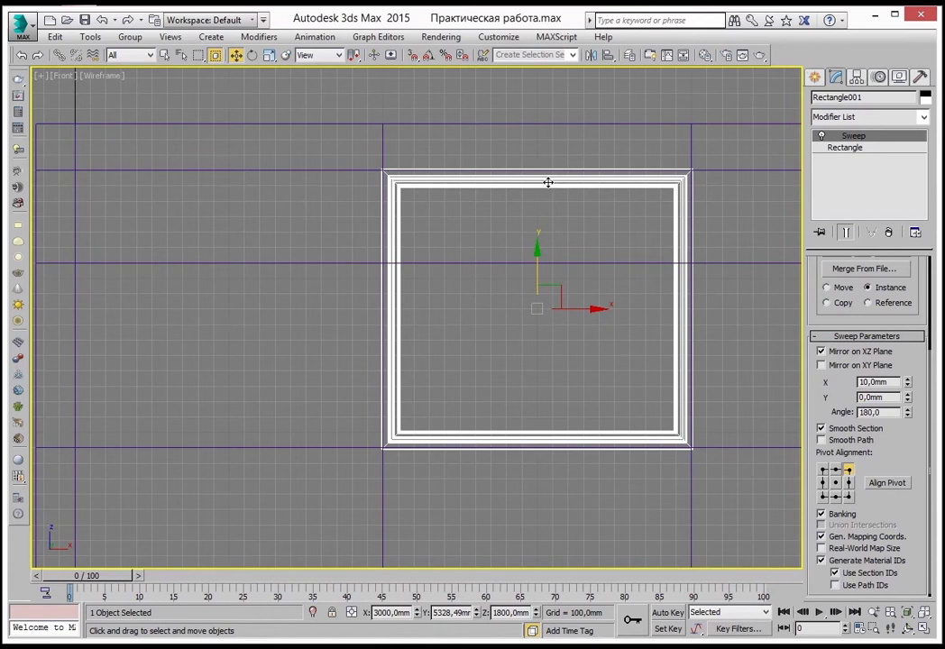
right_click(548, 182)
mouse_move(577, 324)
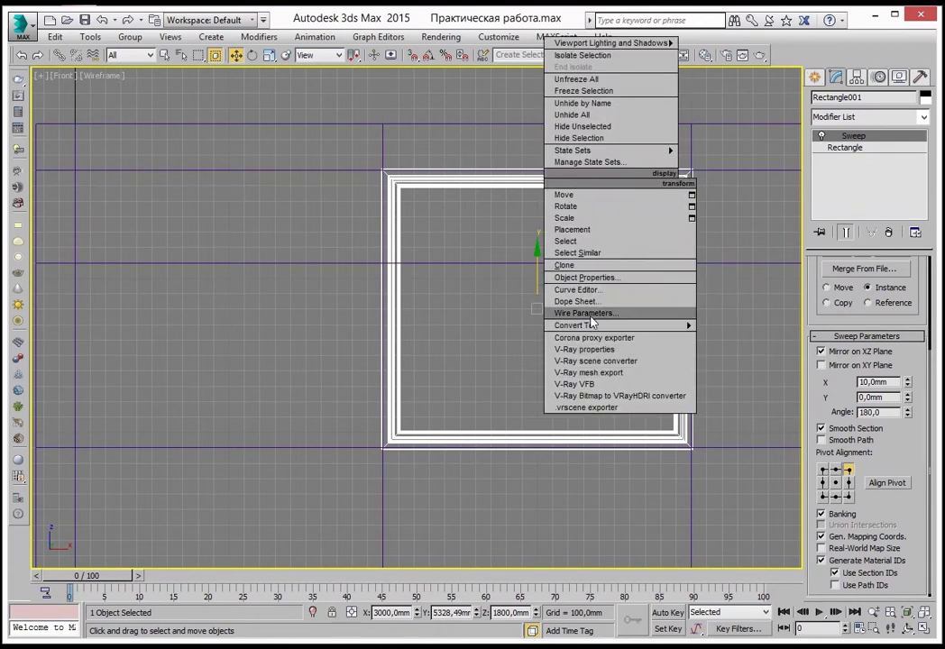
left_click(781, 337)
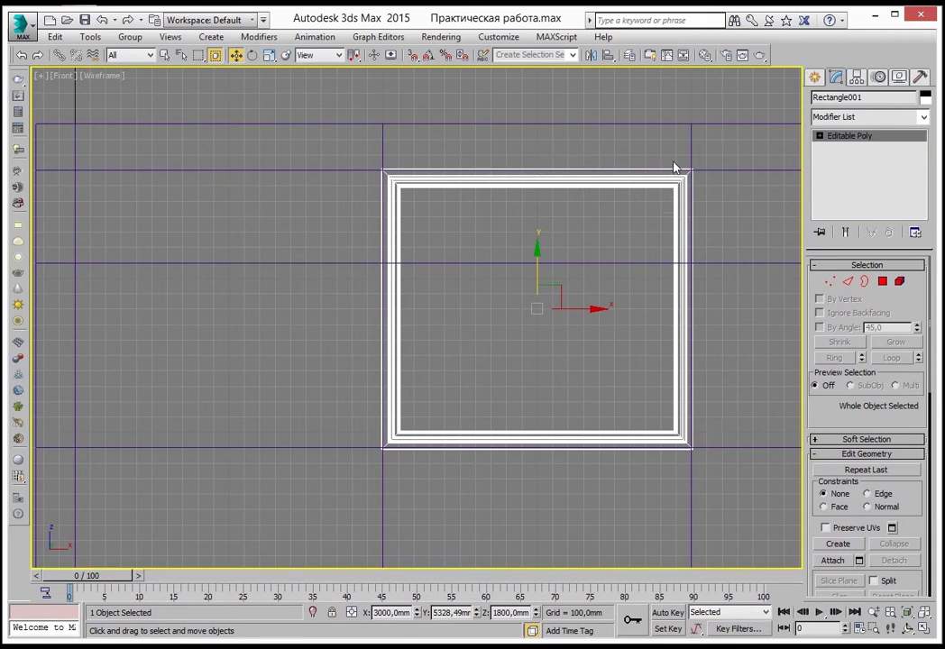
Move the frame's right-edge vertices -1000 mm in X, then return to object level.
left_click(830, 284)
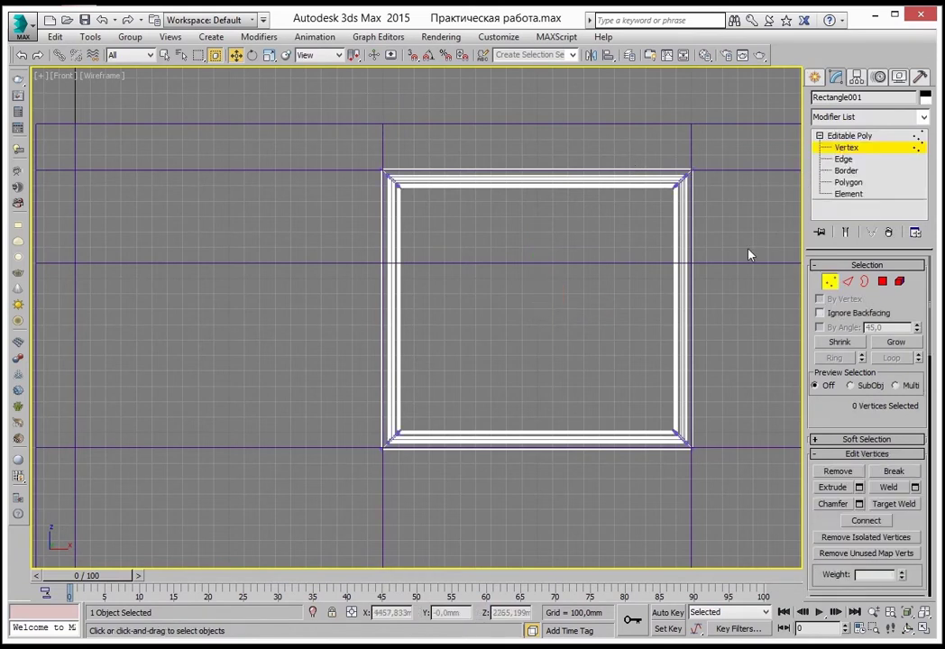
left_click_drag(745, 133, 616, 491)
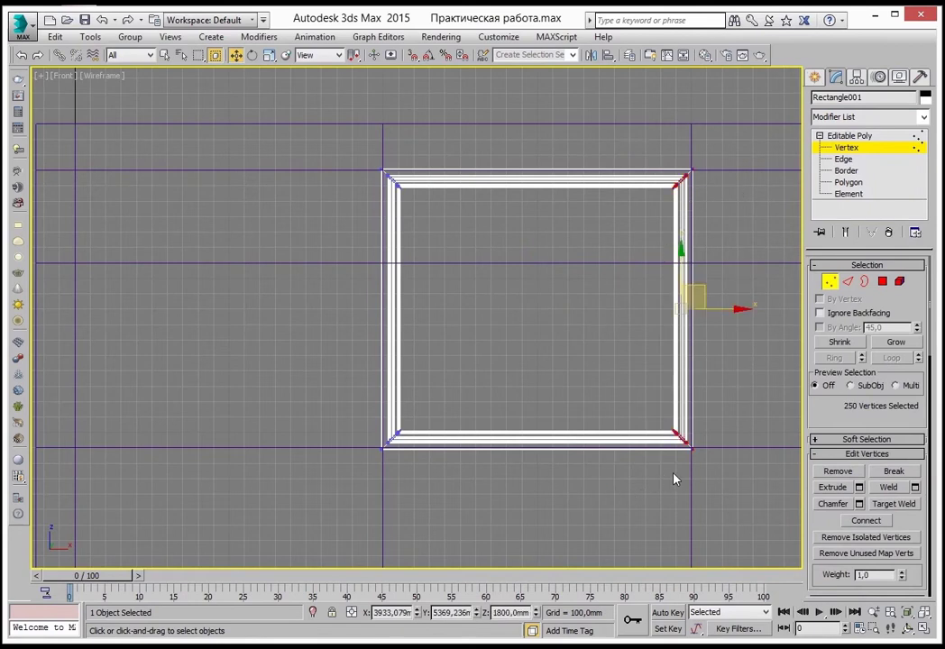
right_click(236, 56)
left_click_drag(149, 94, 170, 96)
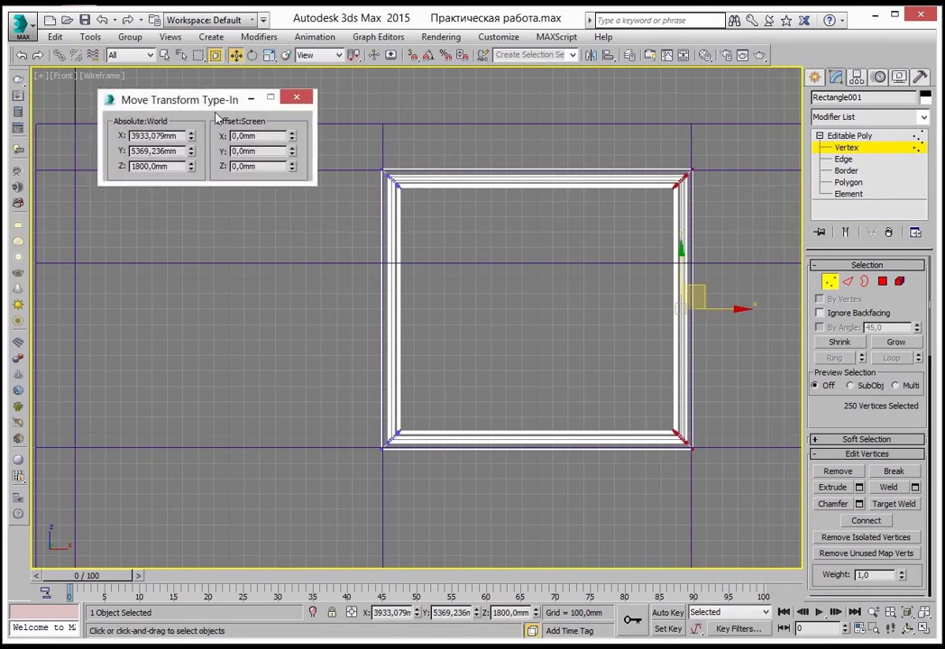
double_click(266, 137)
type("-1000")
key("Return")
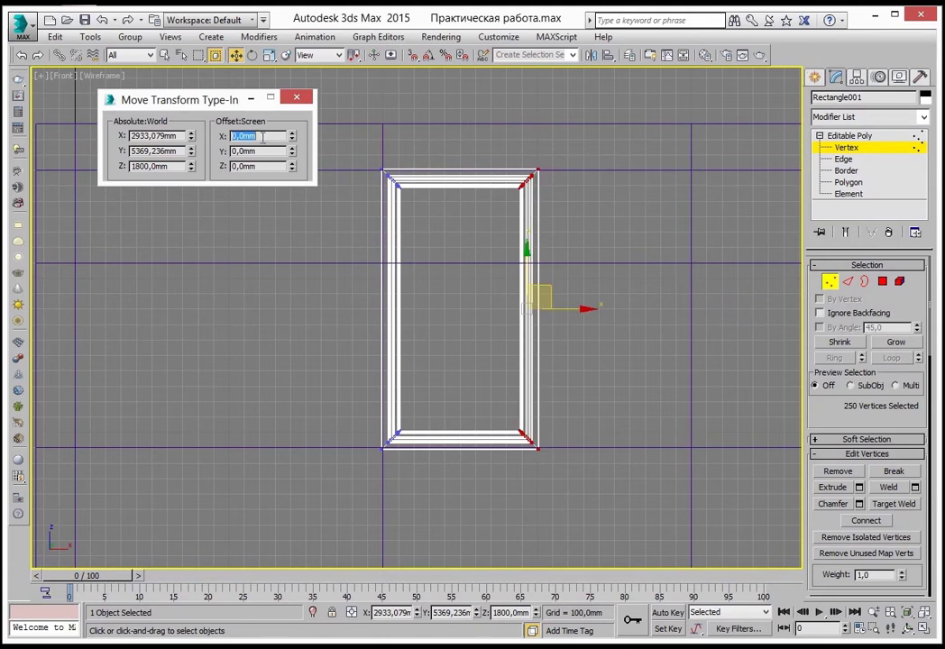
middle_click_drag(555, 187, 562, 187)
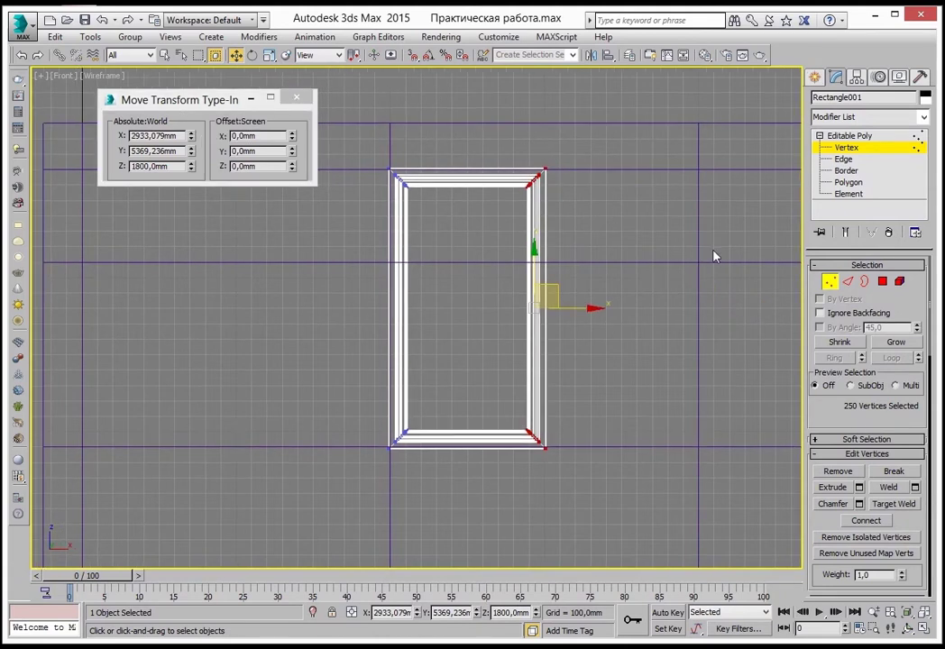
left_click(830, 281)
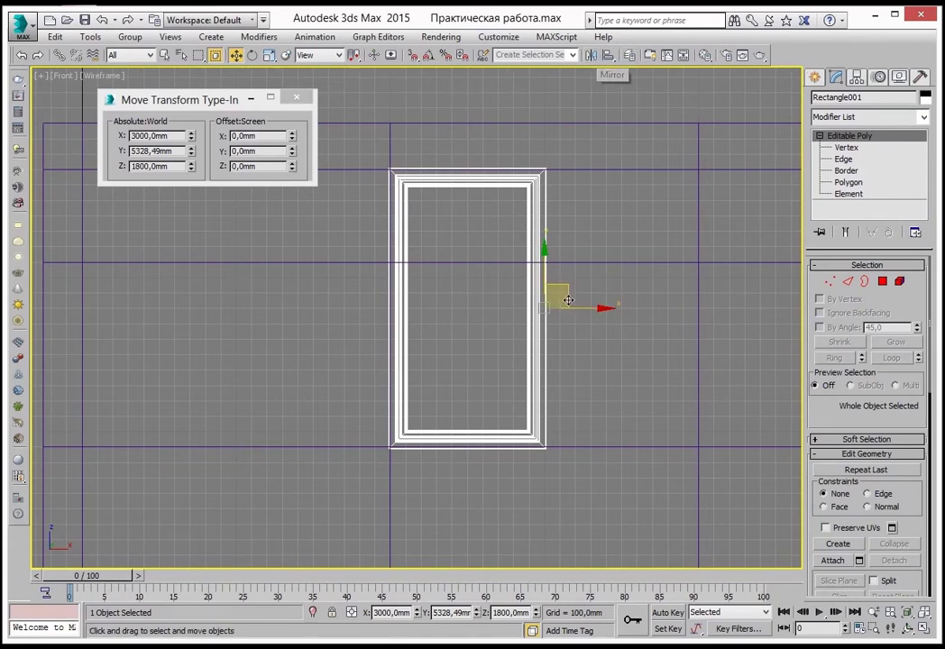
middle_click_drag(566, 288, 579, 285)
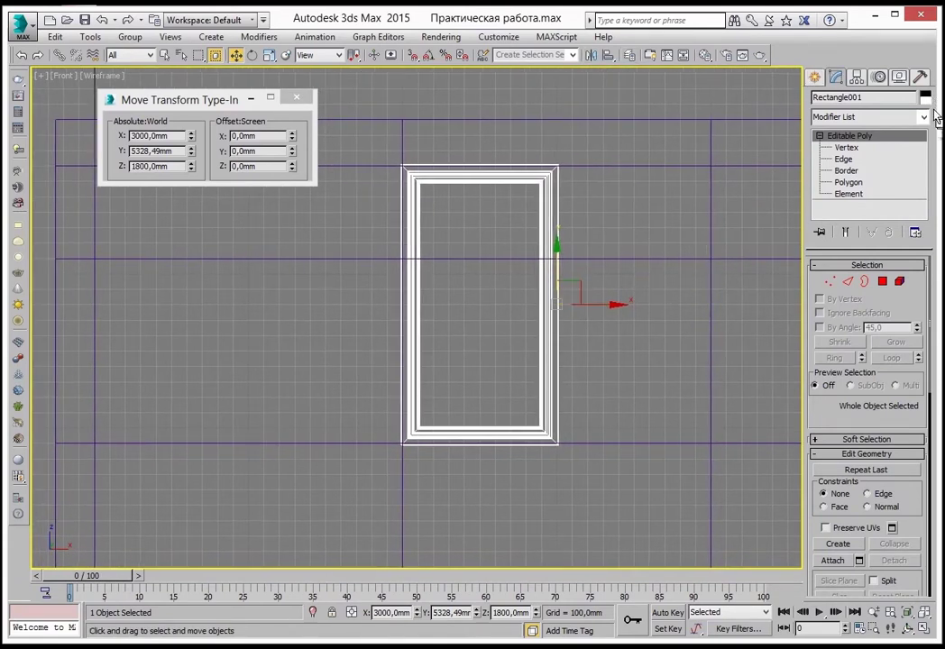
Add a Symmetry modifier with Flip on to mirror the frame into two panes.
left_click(925, 120)
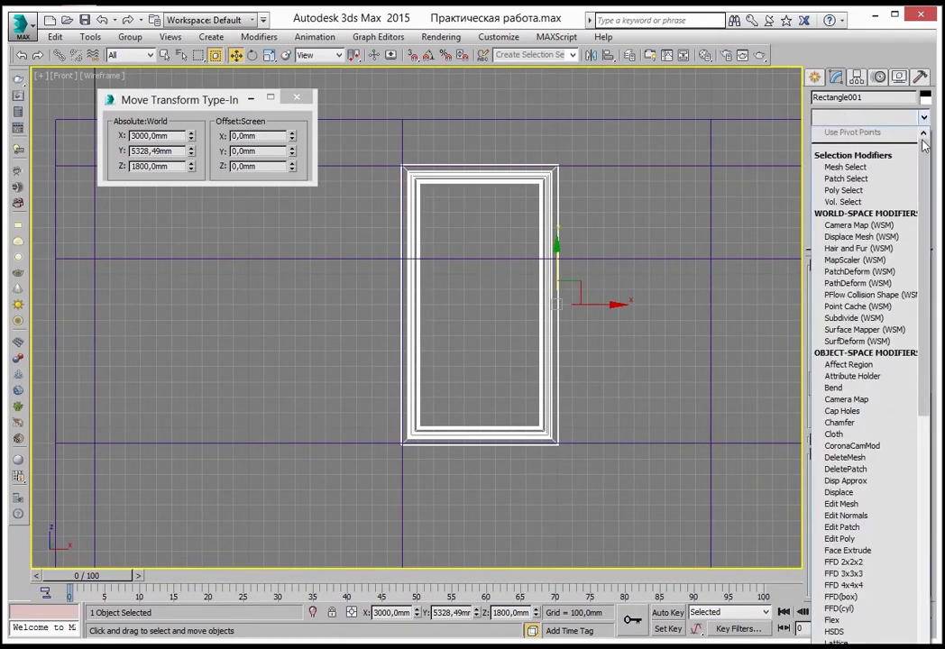
left_click_drag(923, 225, 939, 490)
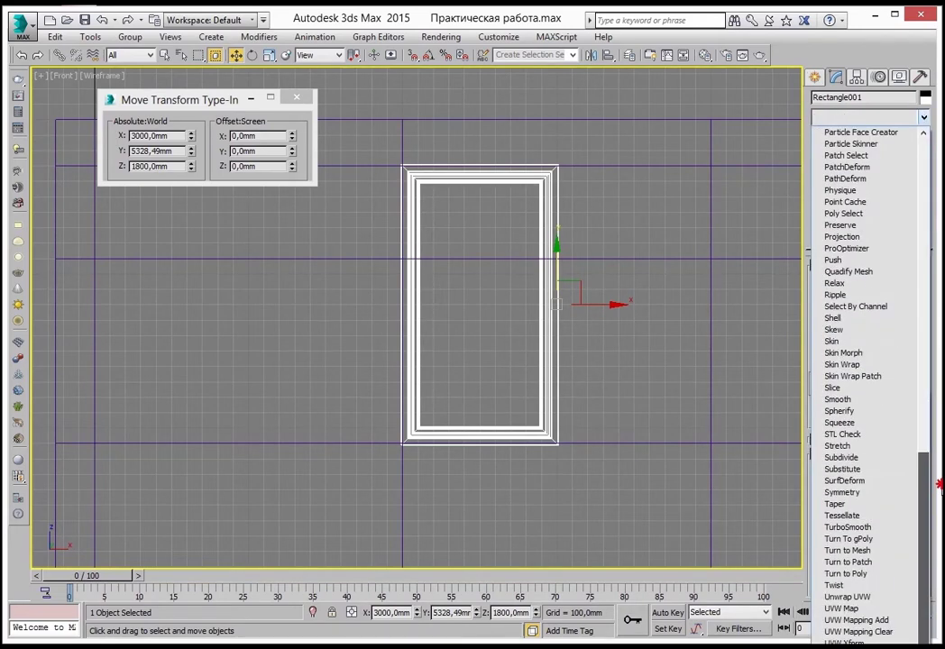
left_click(842, 492)
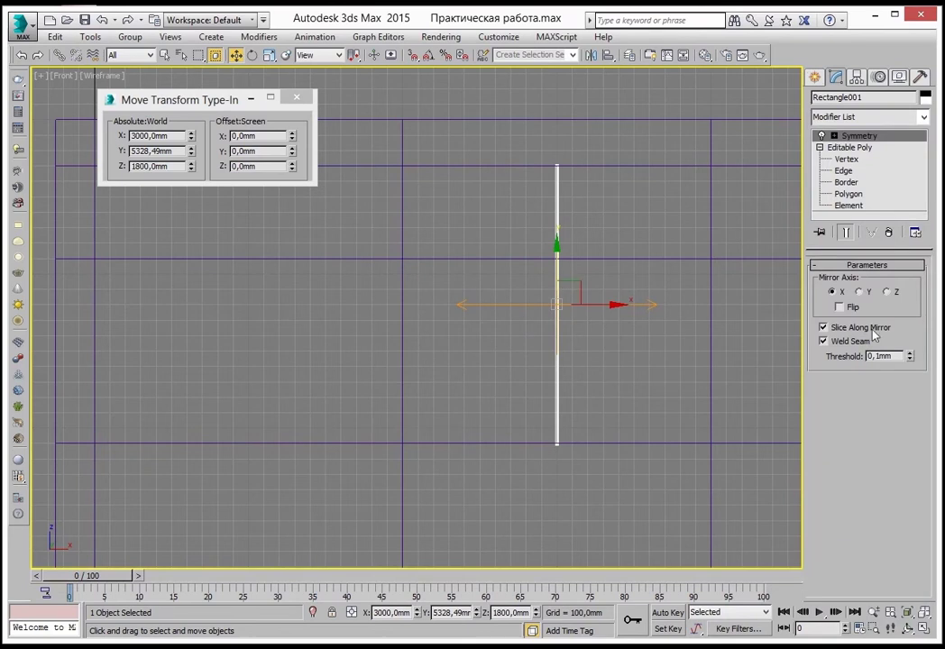
left_click(840, 307)
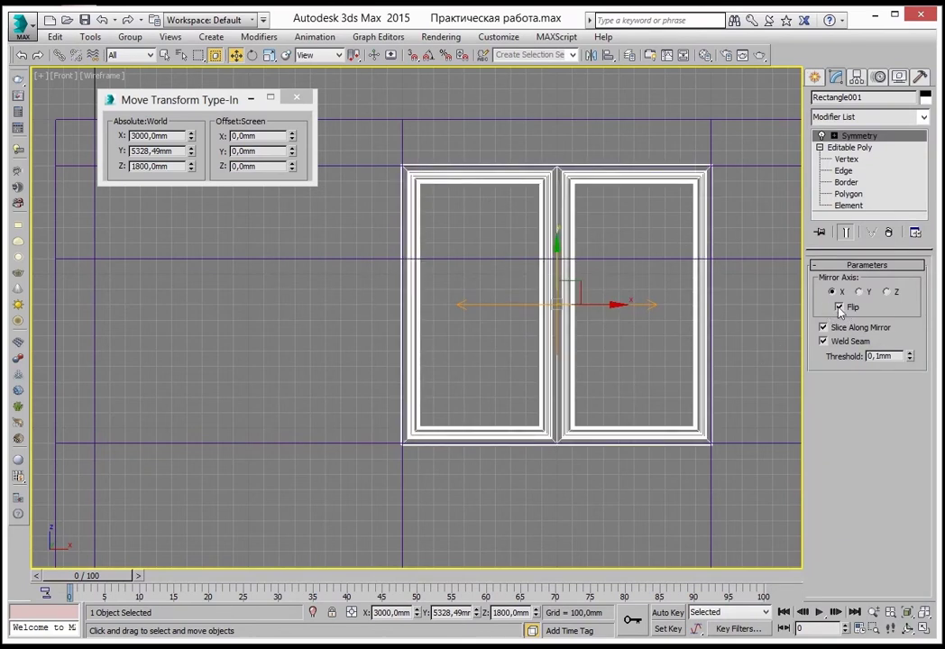
key("ctrl+z")
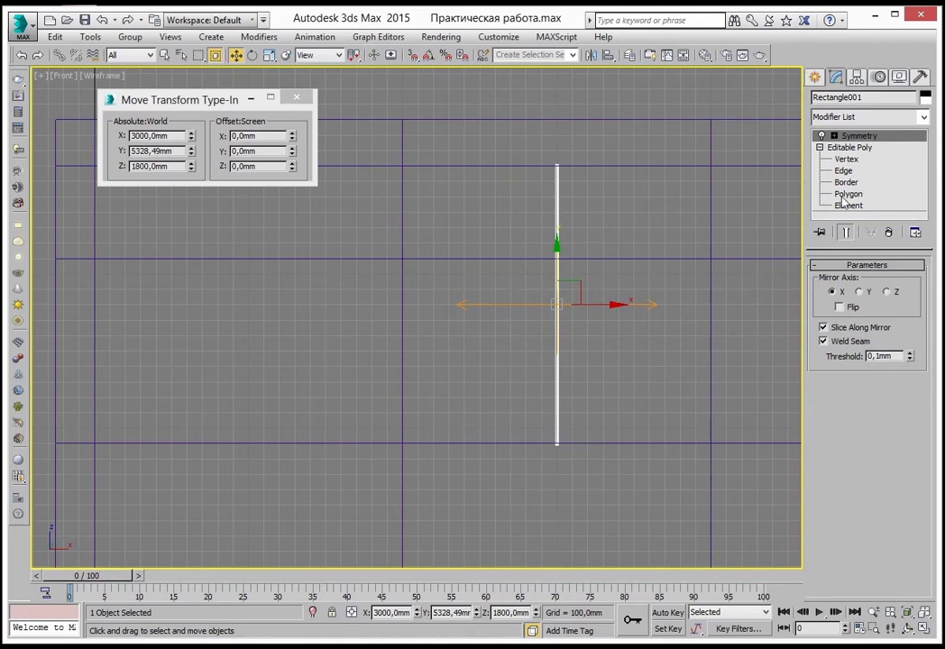
key("ctrl+y")
Collapse the mirrored double frame into a single Editable Poly.
scroll(578, 308, "up", 1)
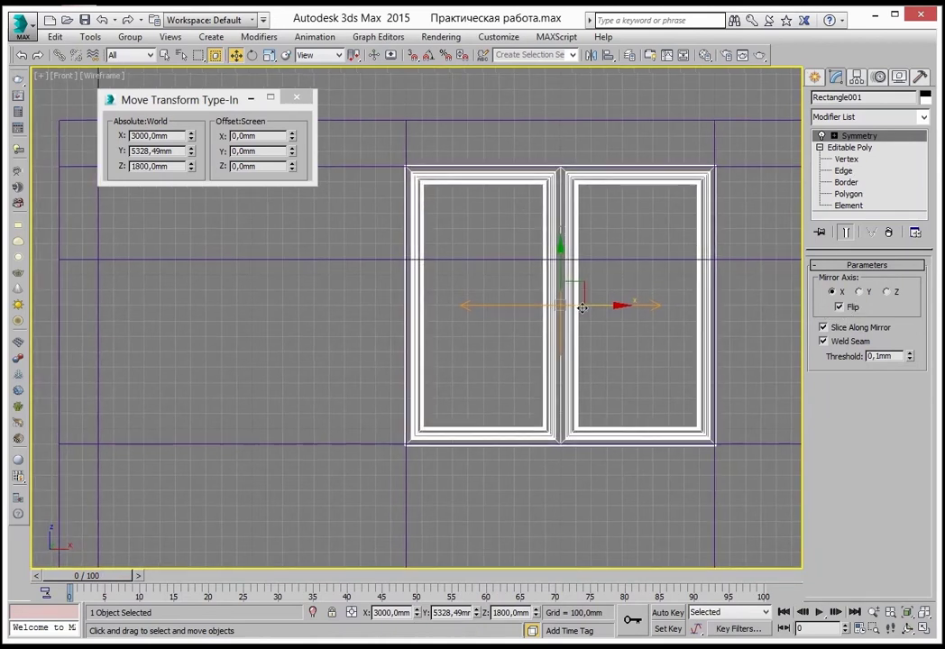
scroll(582, 289, "up", 2)
scroll(586, 262, "up", 2)
mouse_move(586, 257)
middle_mouse_down()
mouse_move(570, 346)
mouse_move(573, 219)
middle_mouse_up()
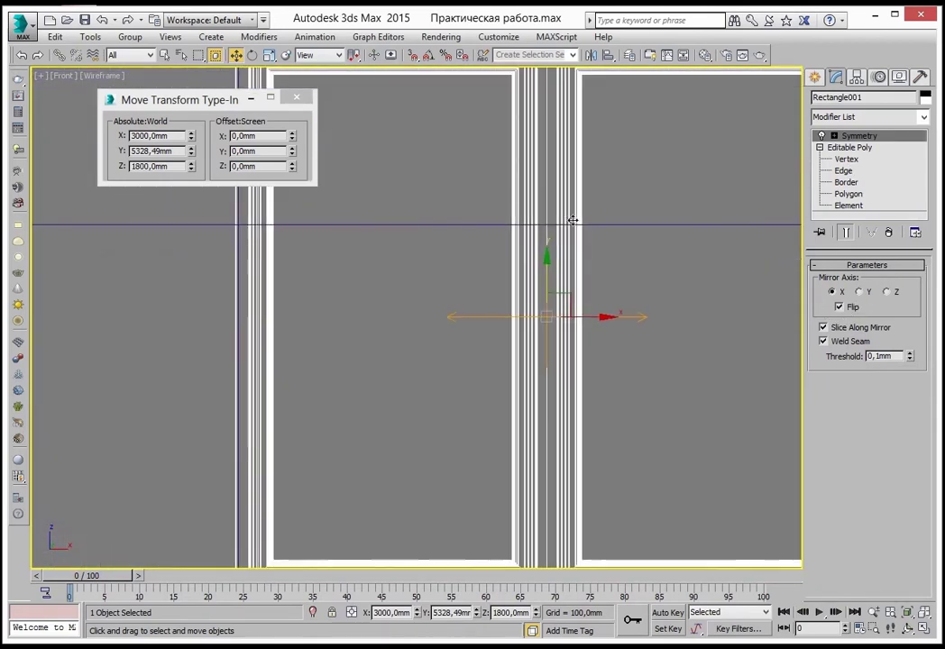
scroll(628, 291, "down", 2)
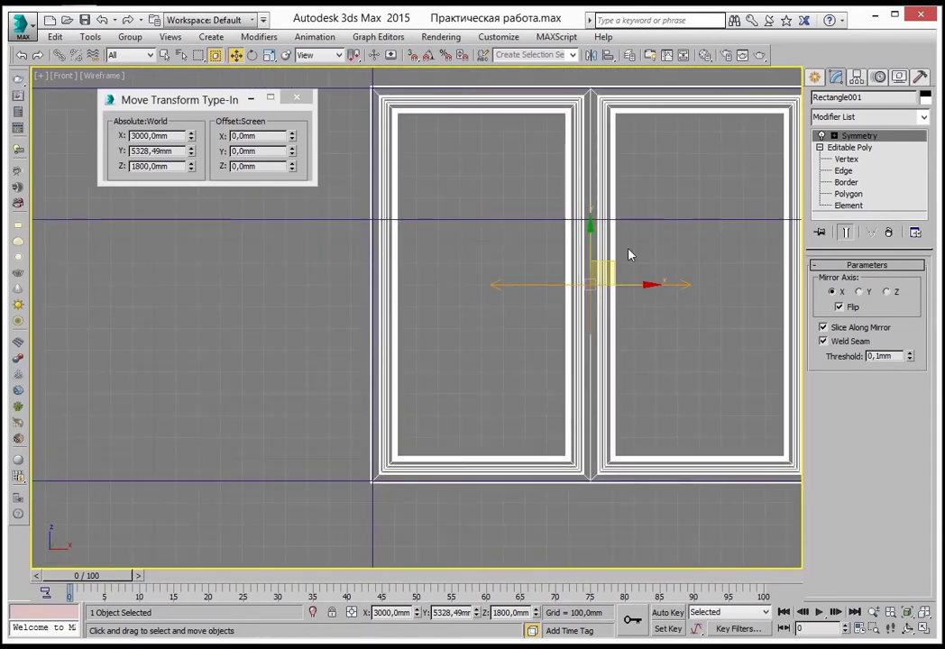
scroll(654, 257, "up", 1)
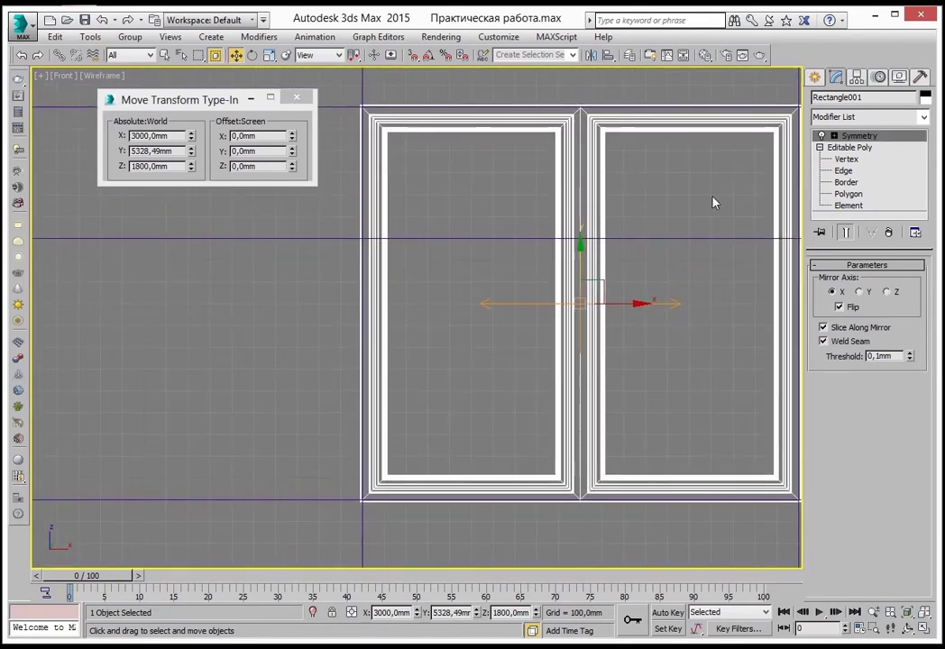
right_click(584, 151)
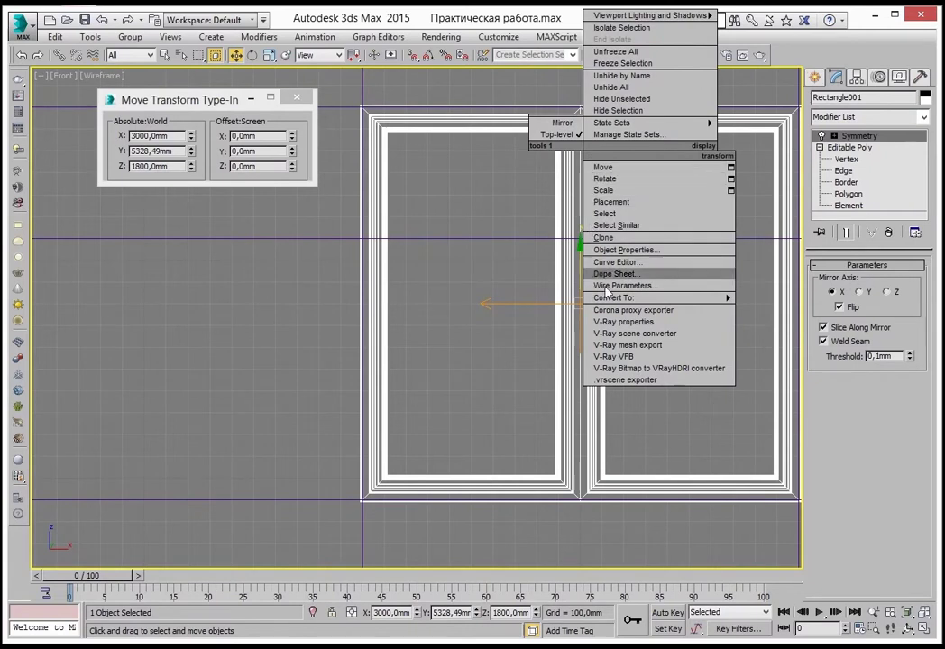
mouse_move(614, 298)
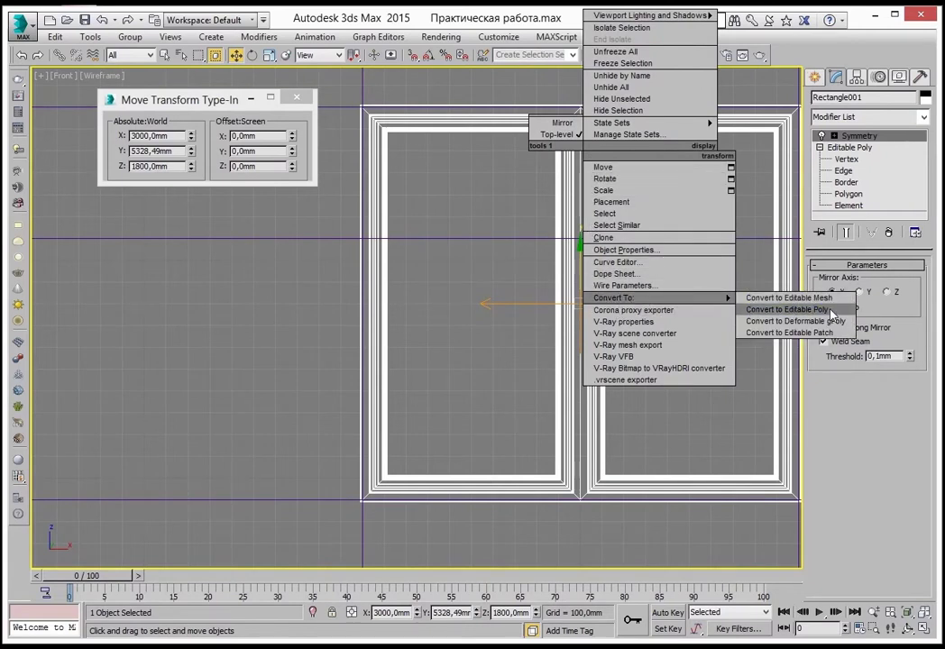
left_click(786, 309)
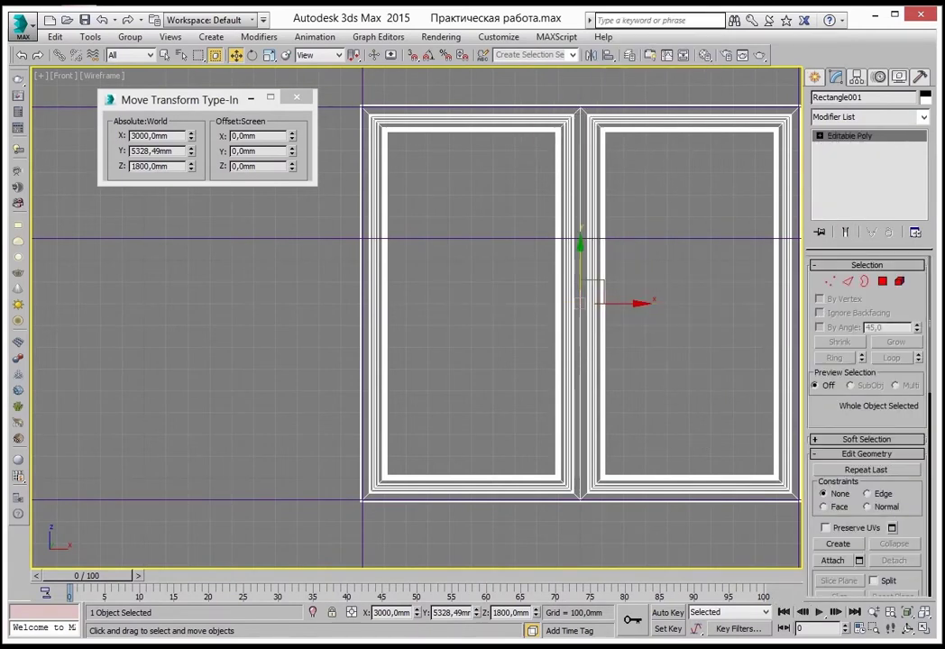
Restore four viewports and orbit the double window from low, divider and sill angles.
key("alt+w")
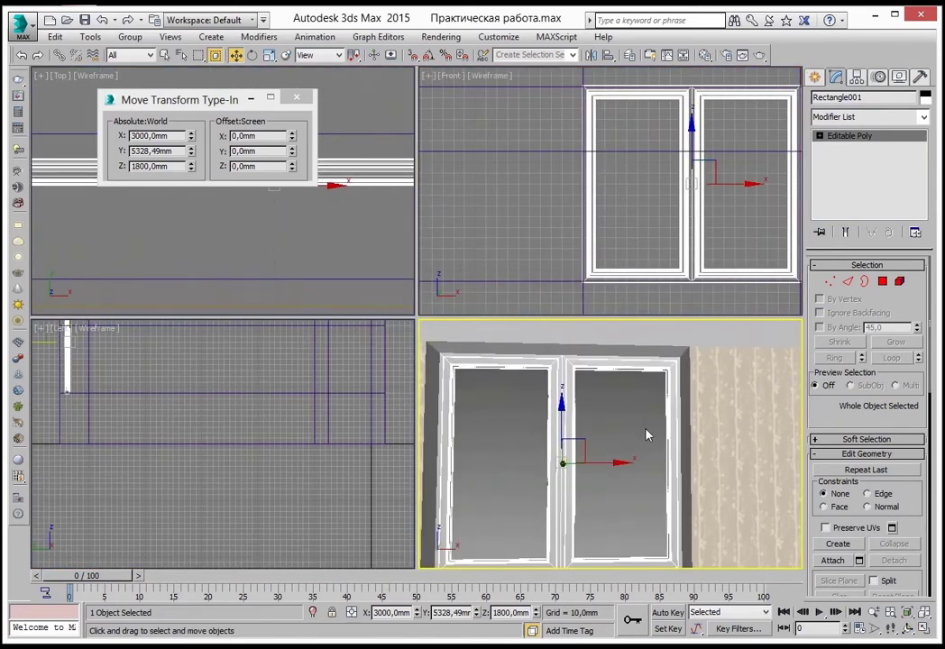
middle_click_drag(543, 415, 591, 453, "alt")
scroll(591, 453, "up", 2)
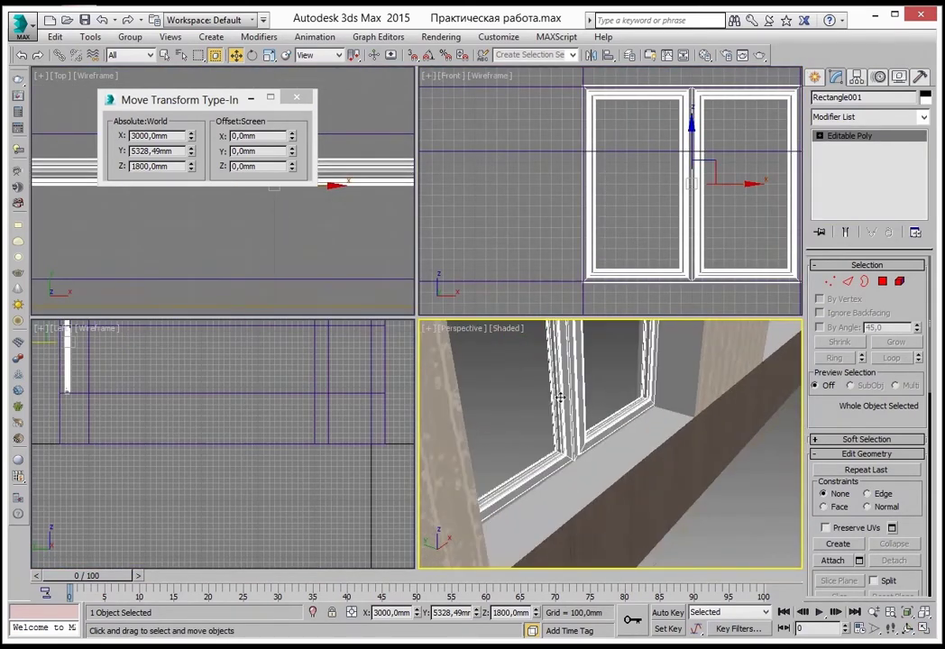
scroll(595, 437, "up", 1)
scroll(598, 421, "up", 1)
mouse_move(598, 421)
middle_mouse_down("alt")
mouse_move(630, 381)
mouse_move(553, 359)
mouse_move(679, 428)
mouse_move(652, 387)
mouse_move(659, 443)
mouse_move(681, 407)
mouse_move(672, 443)
mouse_move(666, 433)
mouse_move(696, 486)
mouse_move(763, 478)
mouse_move(717, 394)
mouse_move(715, 430)
middle_mouse_up("alt")
scroll(716, 394, "down", 5)
scroll(712, 425, "up", 4)
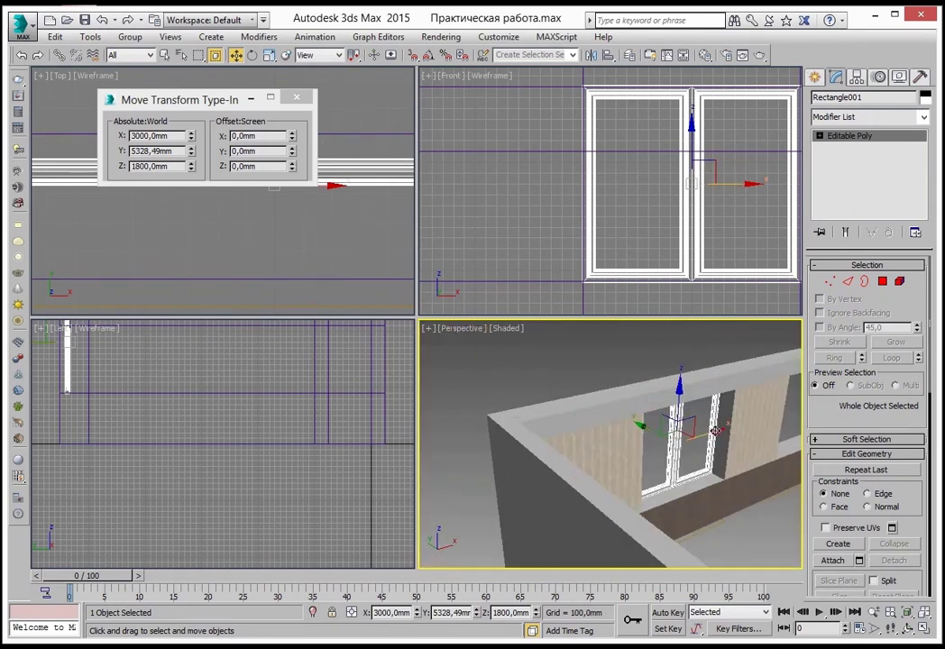
scroll(685, 411, "up", 3)
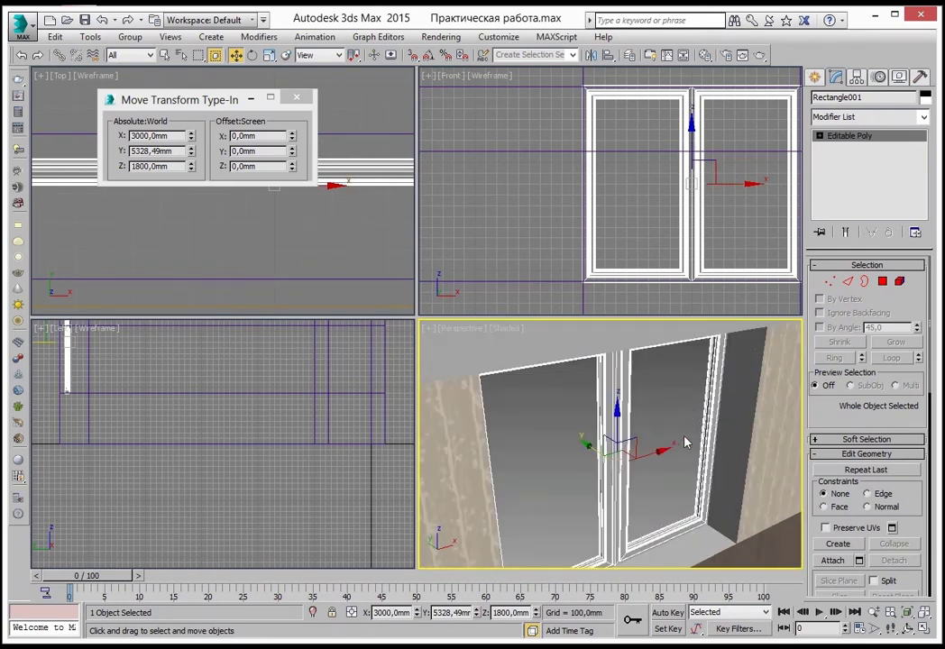
mouse_move(681, 445)
middle_mouse_down("alt")
mouse_move(660, 400)
mouse_move(691, 433)
mouse_move(718, 411)
mouse_move(534, 448)
middle_mouse_up("alt")
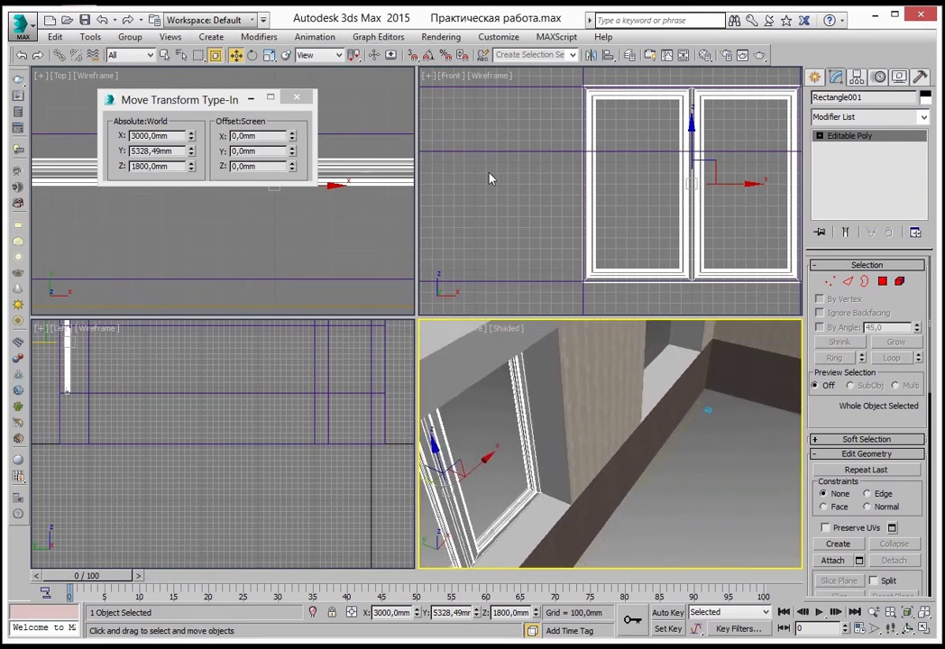
scroll(622, 216, "down", 2)
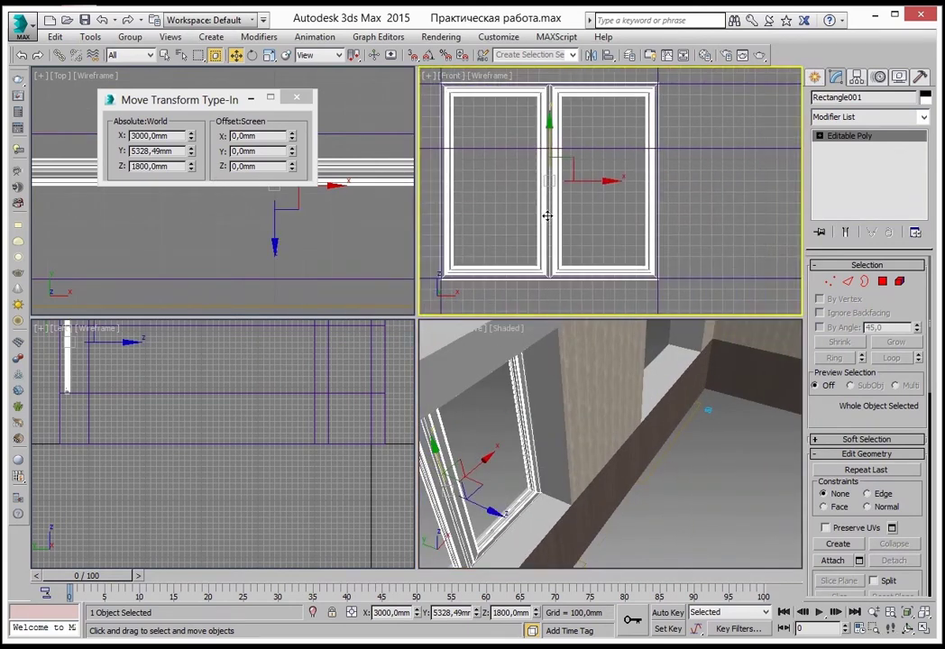
scroll(632, 221, "down", 3)
middle_click_drag(709, 211, 717, 199)
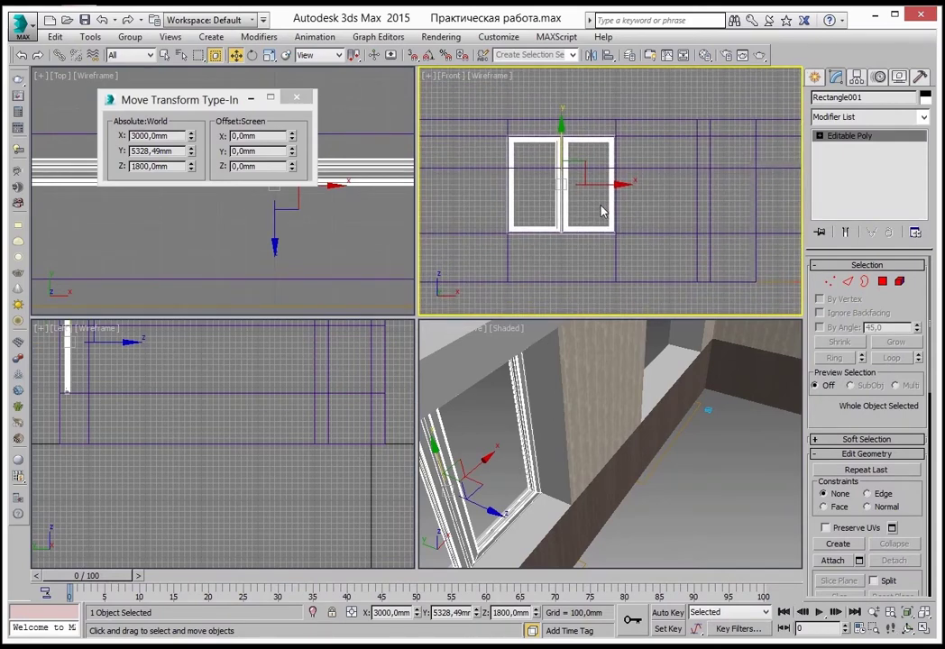
middle_click_drag(601, 210, 611, 211)
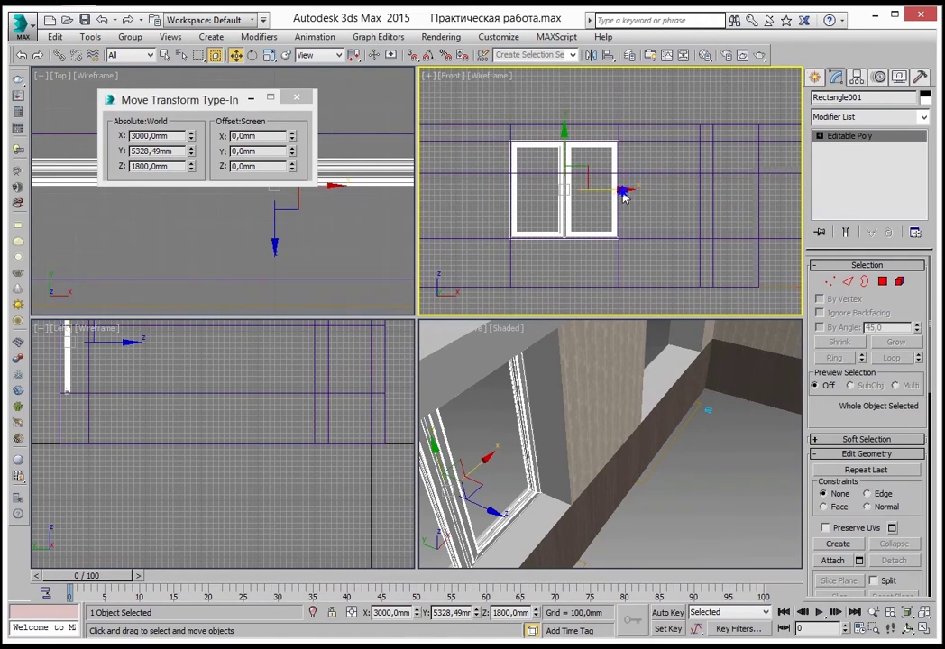
Clone the double window as an independent copy named Rectangle002.
right_click(623, 192)
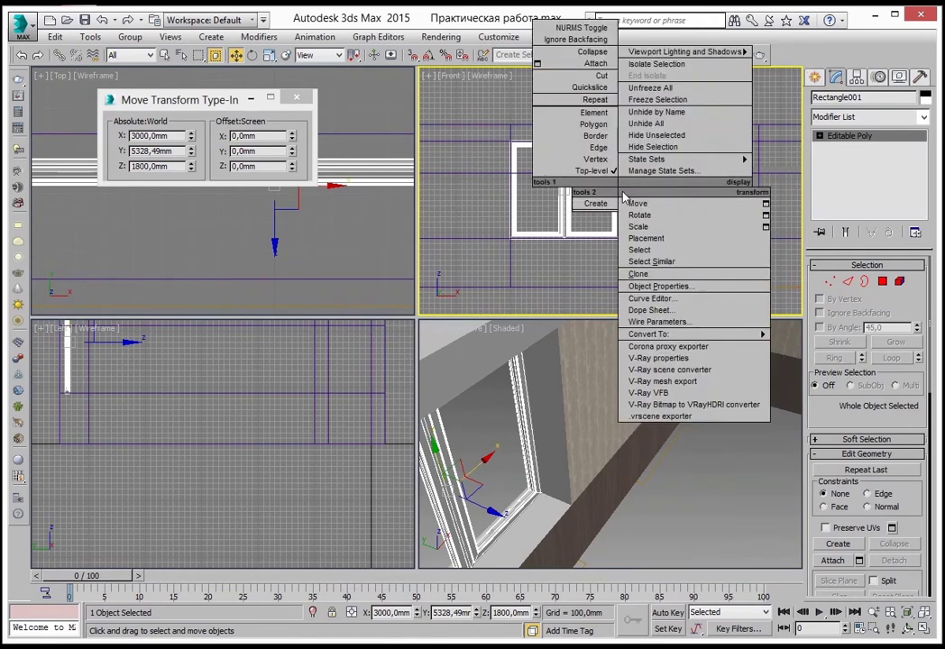
left_click(682, 274)
left_click(415, 293)
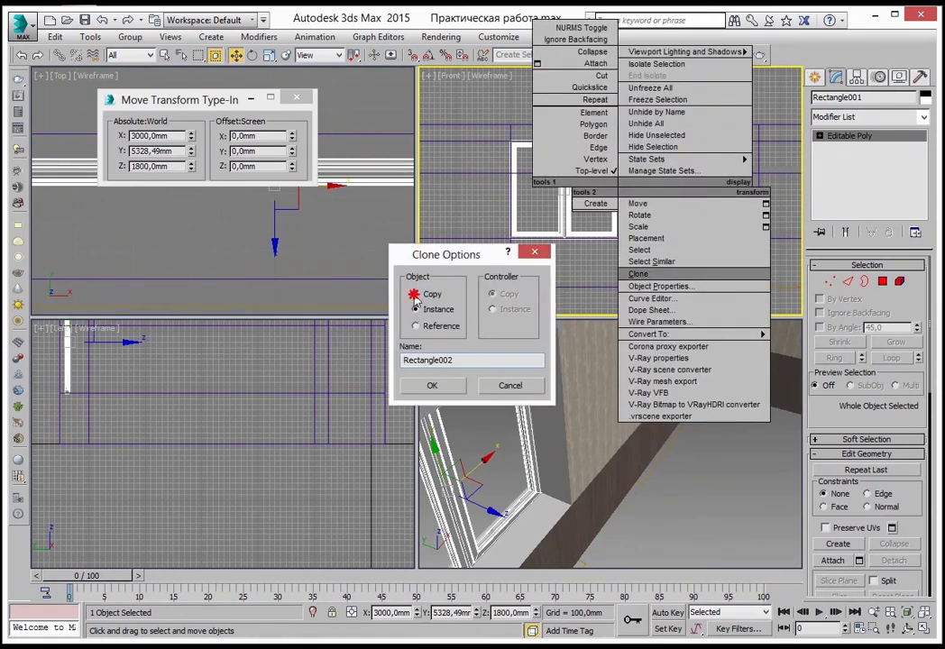
left_click(446, 390)
mouse_move(655, 228)
middle_mouse_down()
mouse_move(585, 224)
mouse_move(770, 222)
mouse_move(620, 211)
middle_mouse_up()
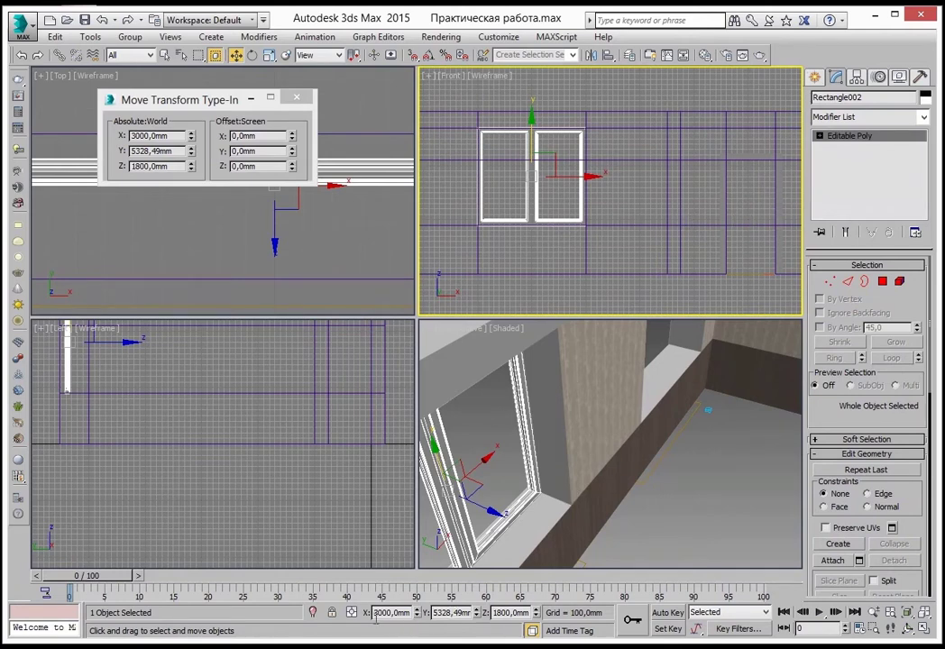
Move the copied window 4000 mm along X, then shift it -500 mm to X 6500 mm.
left_click(269, 136)
type("4000")
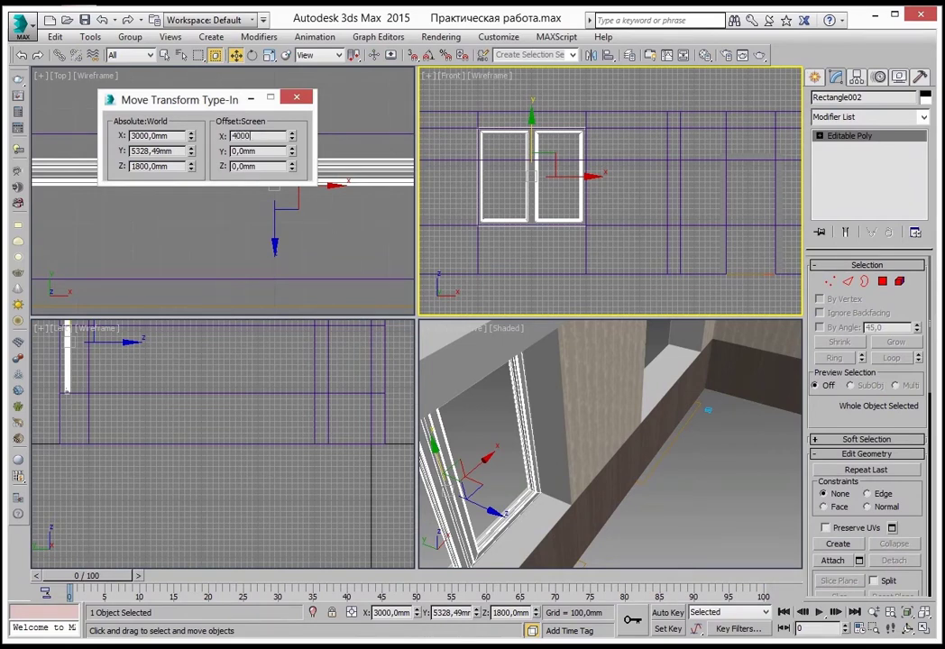
key("Return")
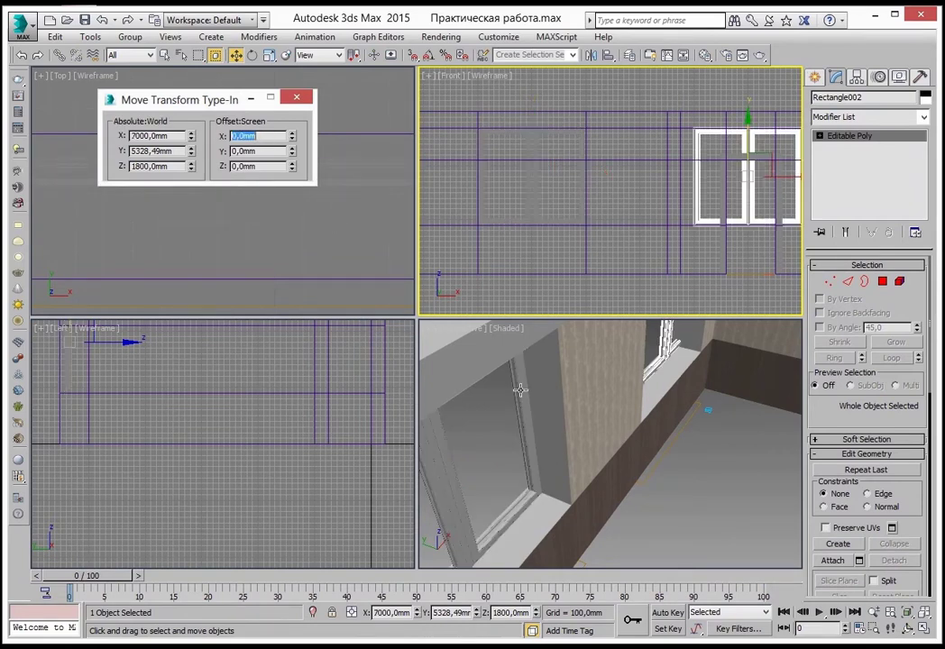
mouse_move(690, 386)
middle_mouse_down("alt")
mouse_move(611, 378)
mouse_move(560, 398)
middle_mouse_up("alt")
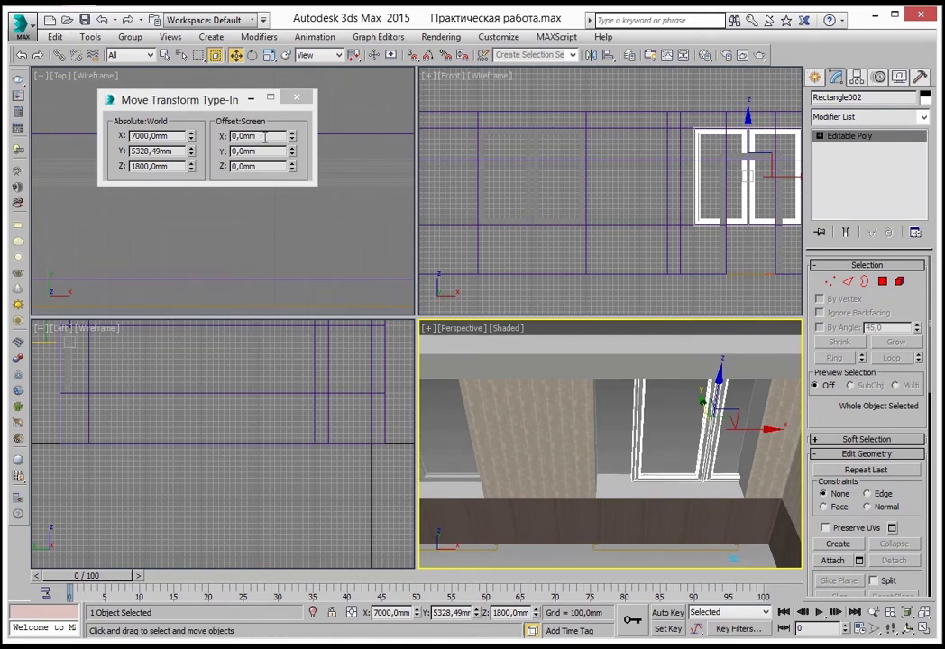
left_click(271, 136)
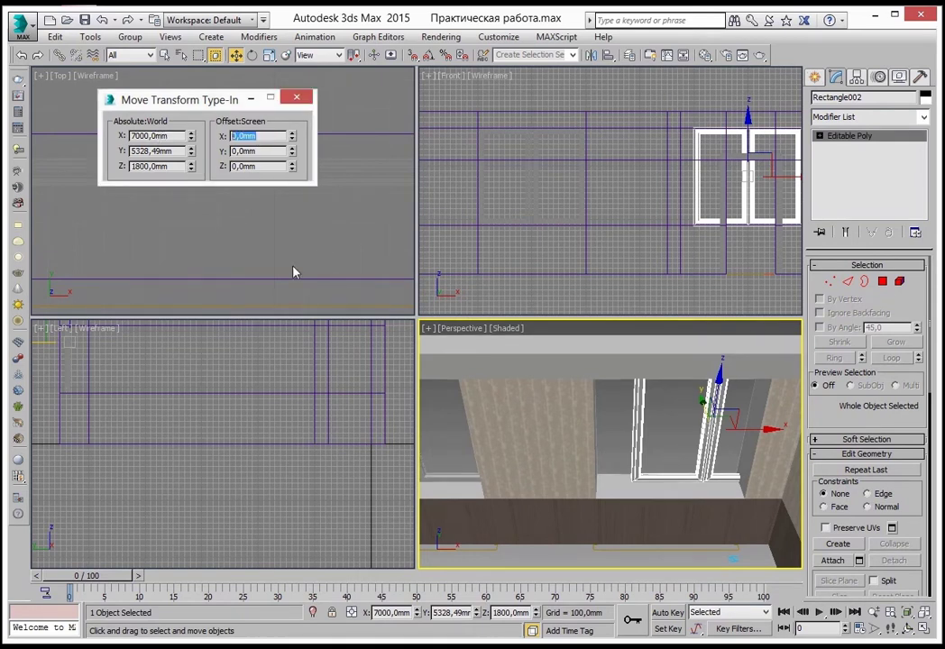
type("-500")
key("Return")
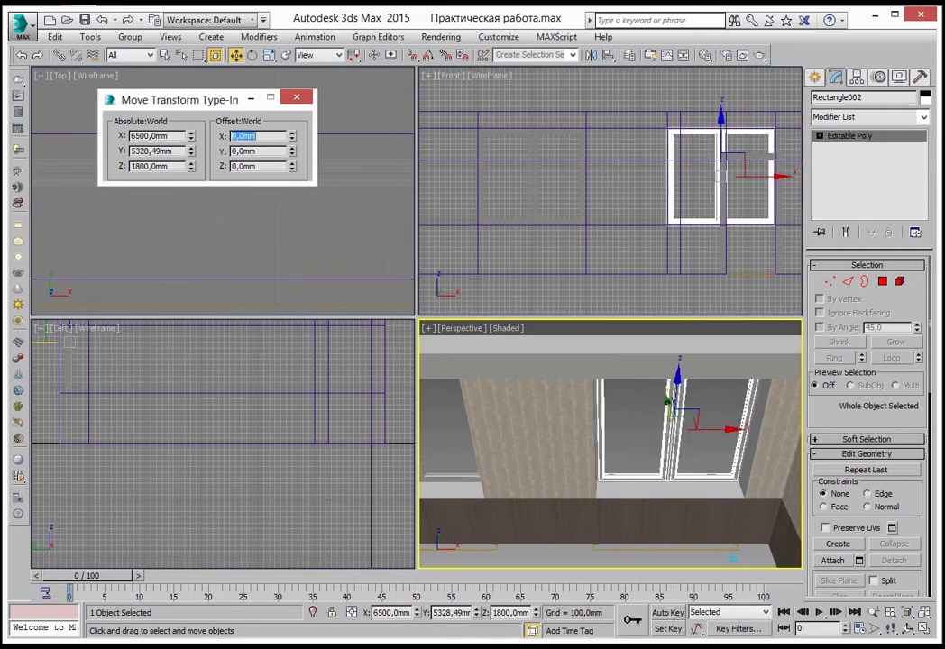
Add the left double window to the selection alongside the copy.
middle_click_drag(740, 168, 682, 154)
scroll(683, 153, "up", 4)
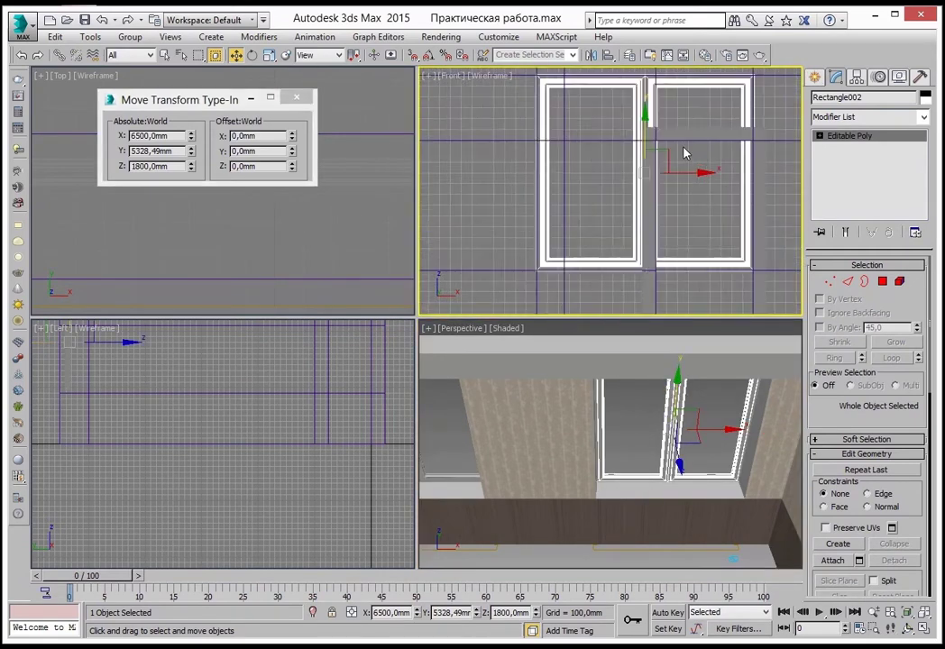
scroll(592, 527, "up", 3)
scroll(649, 517, "up", 3)
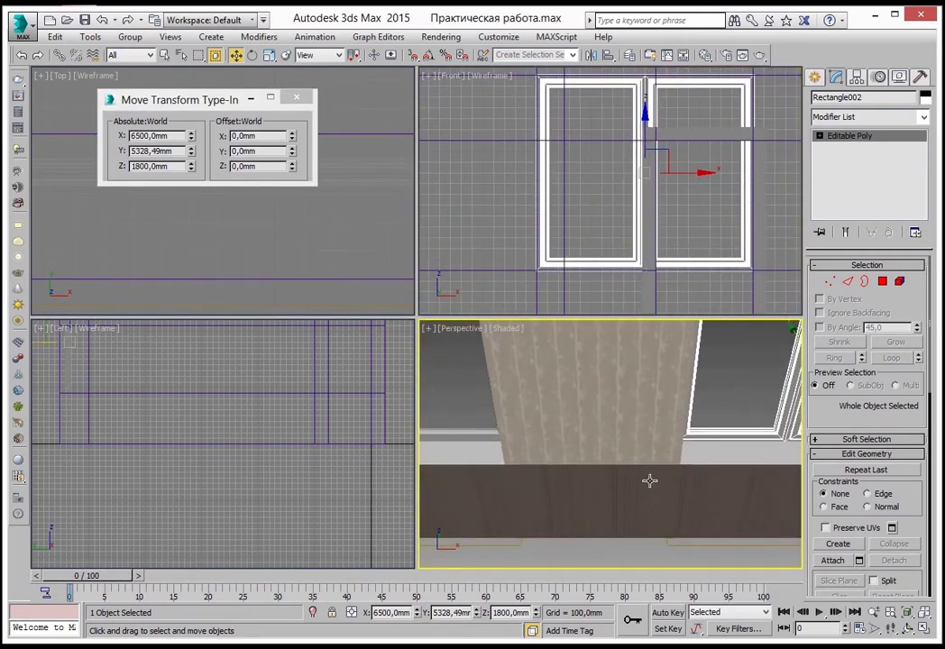
mouse_move(649, 480)
middle_mouse_down("alt")
mouse_move(687, 463)
mouse_move(682, 487)
mouse_move(683, 446)
mouse_move(582, 464)
middle_mouse_up("alt")
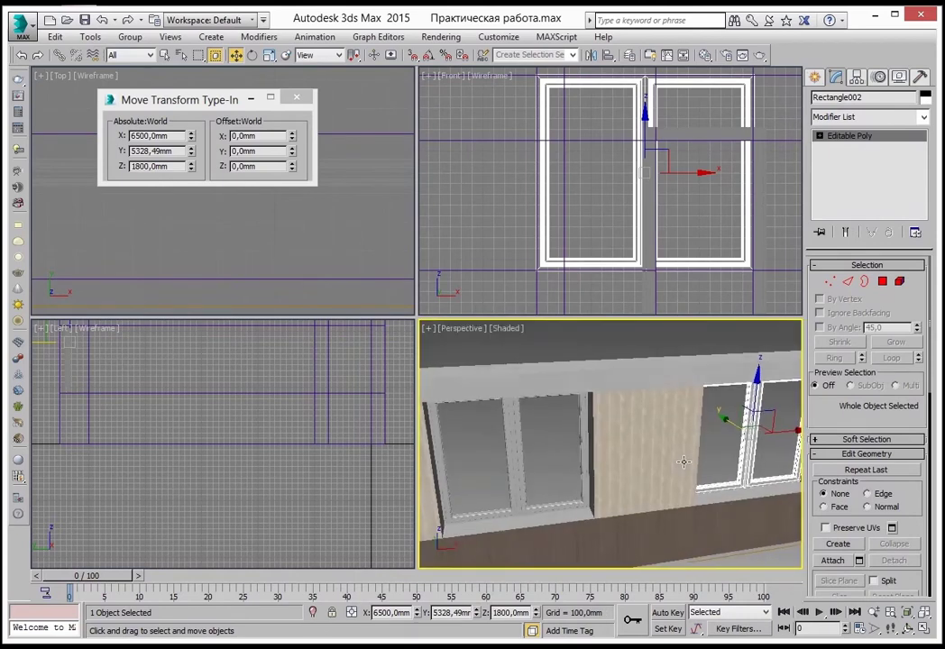
left_click(512, 449, "ctrl")
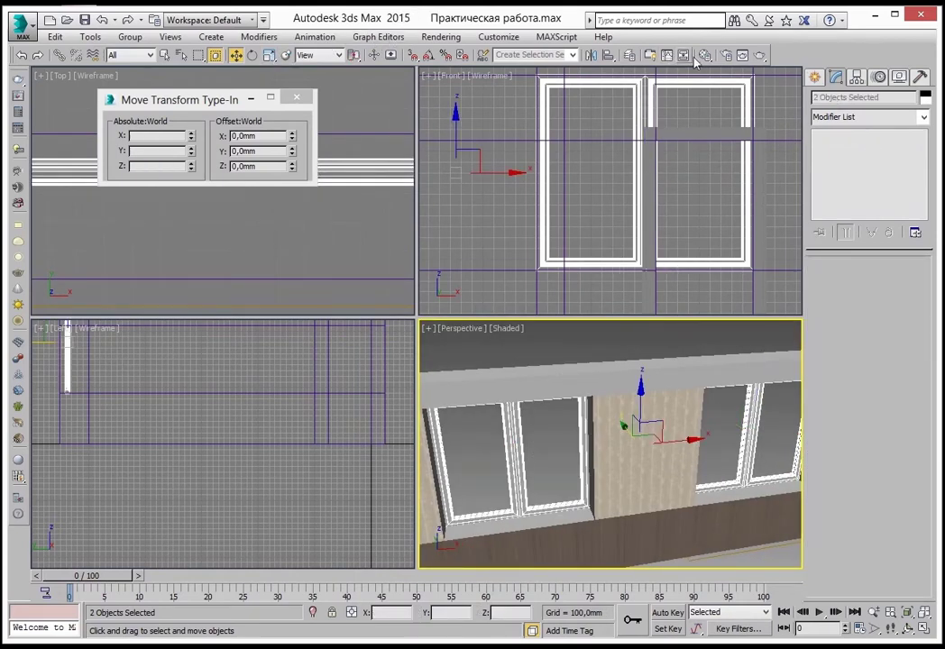
Assign the white Material #1 to both windows and maximize the Perspective viewport.
key("m")
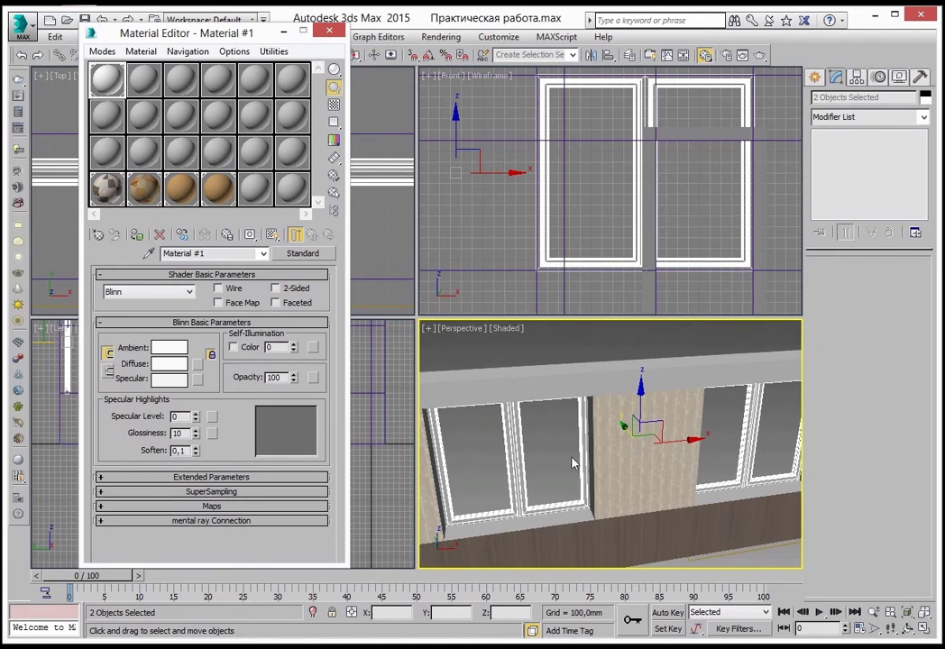
left_click(138, 236)
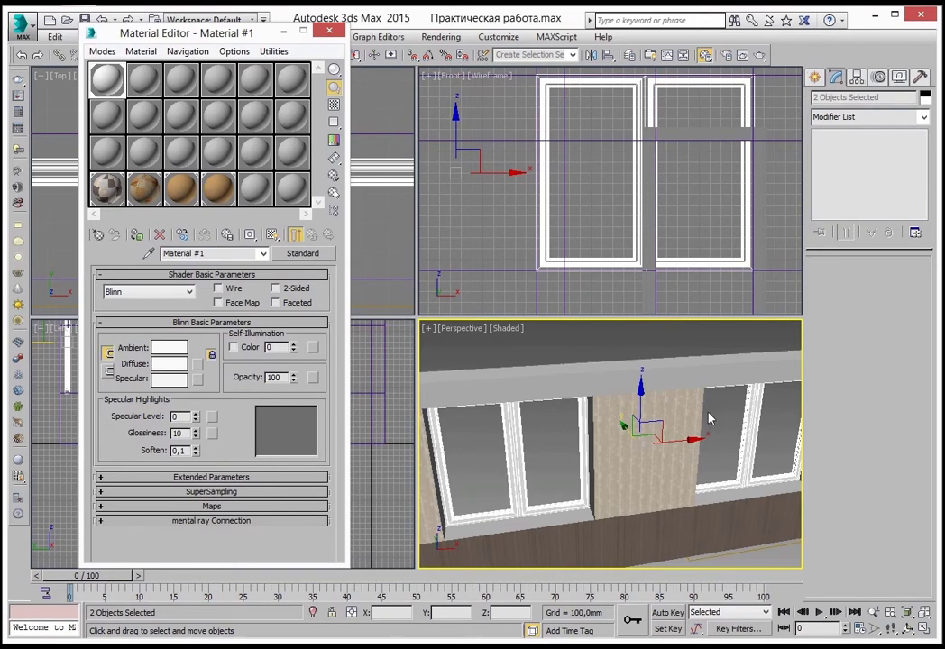
left_click(926, 633)
Close the material editor and zoom and pan Perspective to frame the wood-cased doorway.
key("m")
key("F12")
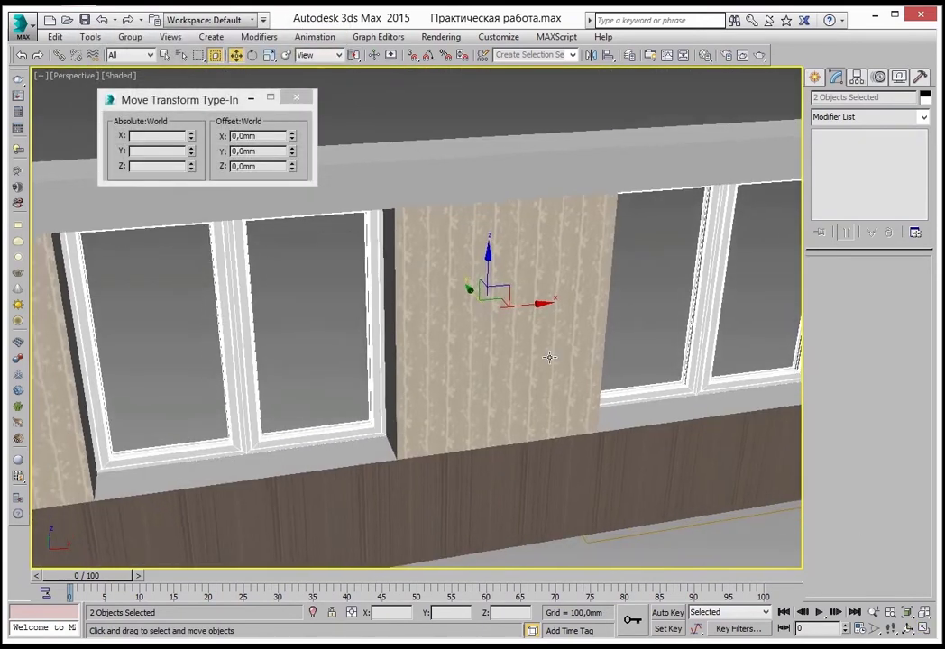
scroll(549, 357, "down", 5)
scroll(549, 357, "down", 5)
mouse_move(549, 357)
middle_mouse_down()
mouse_move(590, 389)
mouse_move(617, 339)
middle_mouse_up()
scroll(541, 395, "up", 8)
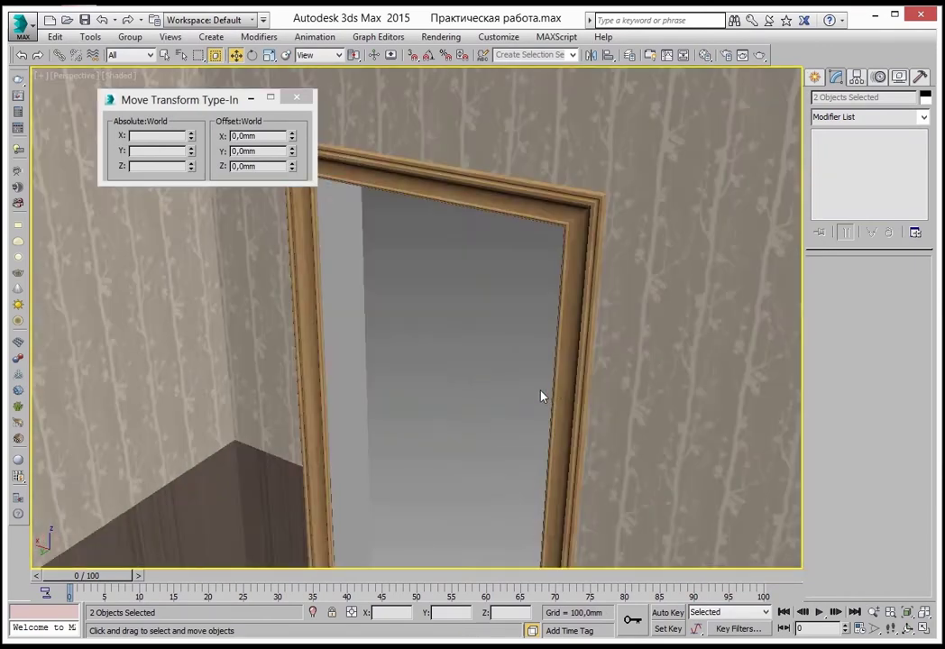
scroll(541, 395, "up", 3)
scroll(563, 357, "up", 6)
middle_click_drag(580, 343, 609, 430)
scroll(586, 401, "down", 5)
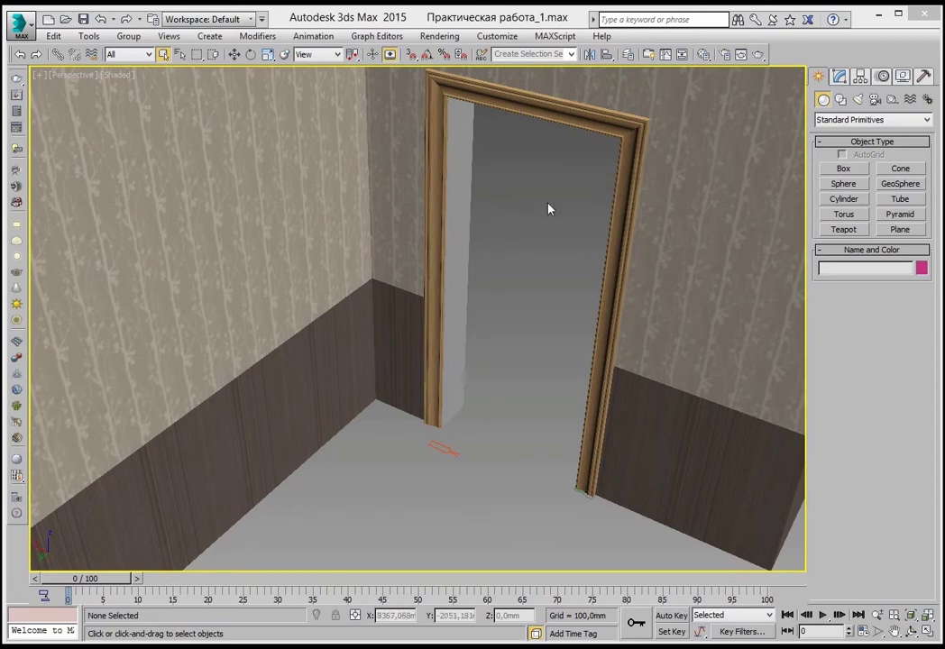
Select the wood door casing and hide it.
left_click(480, 91)
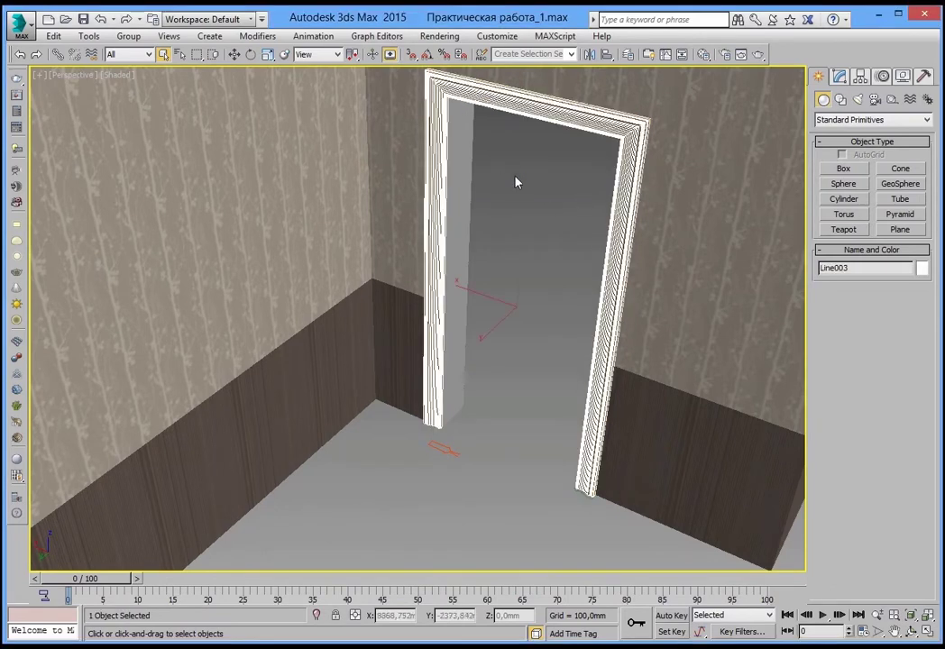
right_click(512, 172)
left_click(570, 133)
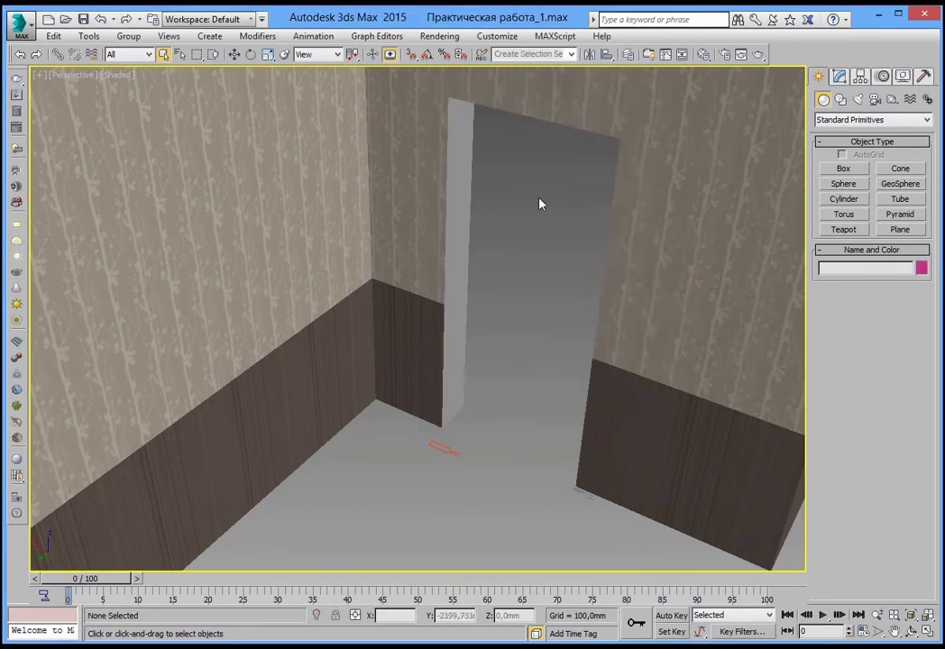
Turn on Endpoint snapping and start the Rectangle spline tool.
right_click(410, 57)
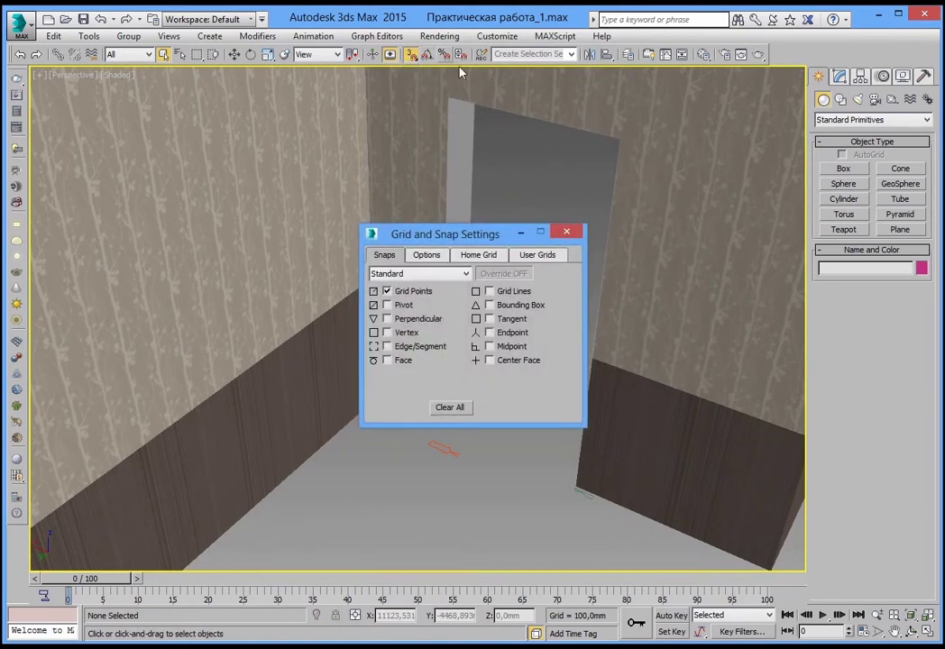
left_click(489, 333)
left_click(566, 231)
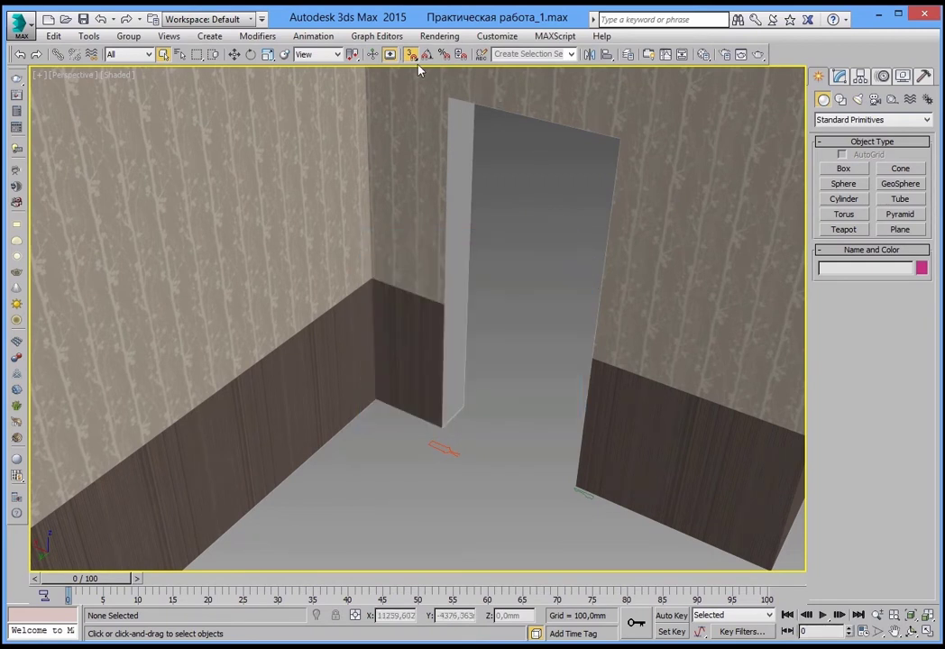
left_click(414, 57)
left_click(838, 100)
left_click(902, 181)
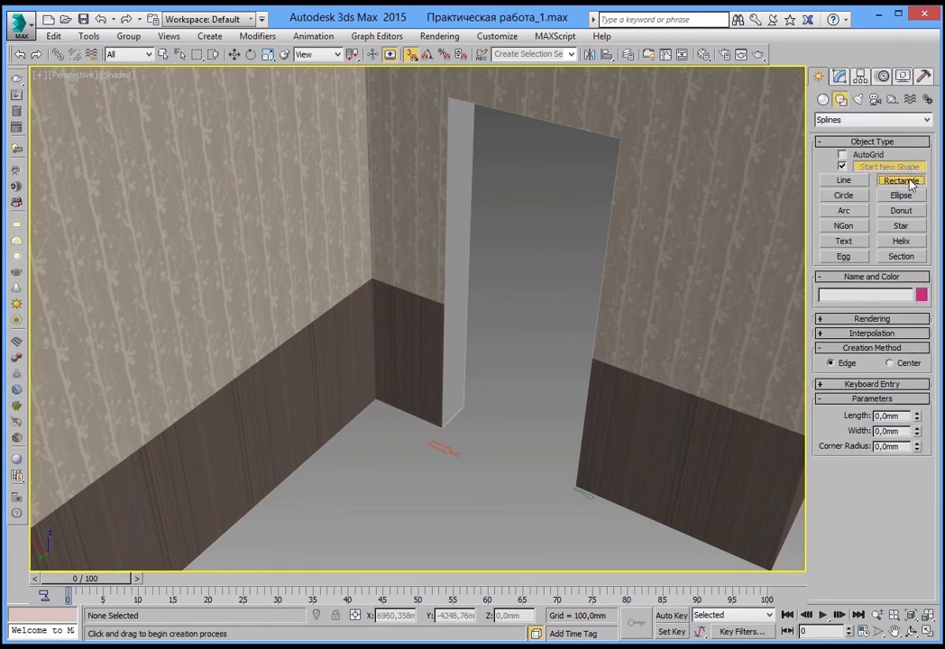
With AutoGrid and endpoint snap, draw a rectangle across the doorway opening, then turn snaps off.
left_click(842, 155)
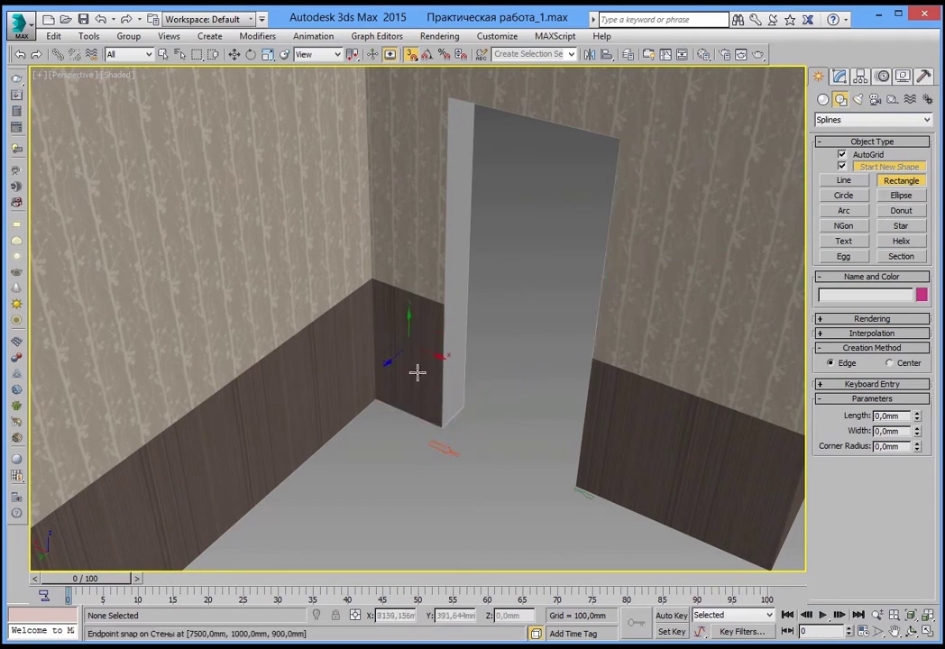
mouse_move(441, 427)
left_mouse_down()
mouse_move(616, 185)
mouse_move(622, 139)
left_mouse_up()
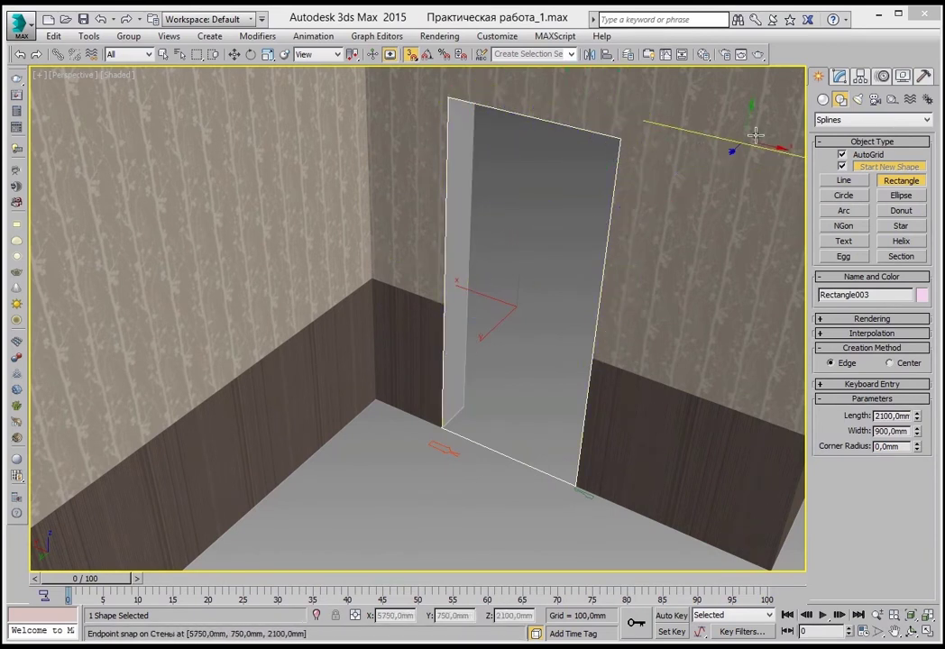
left_click(411, 55)
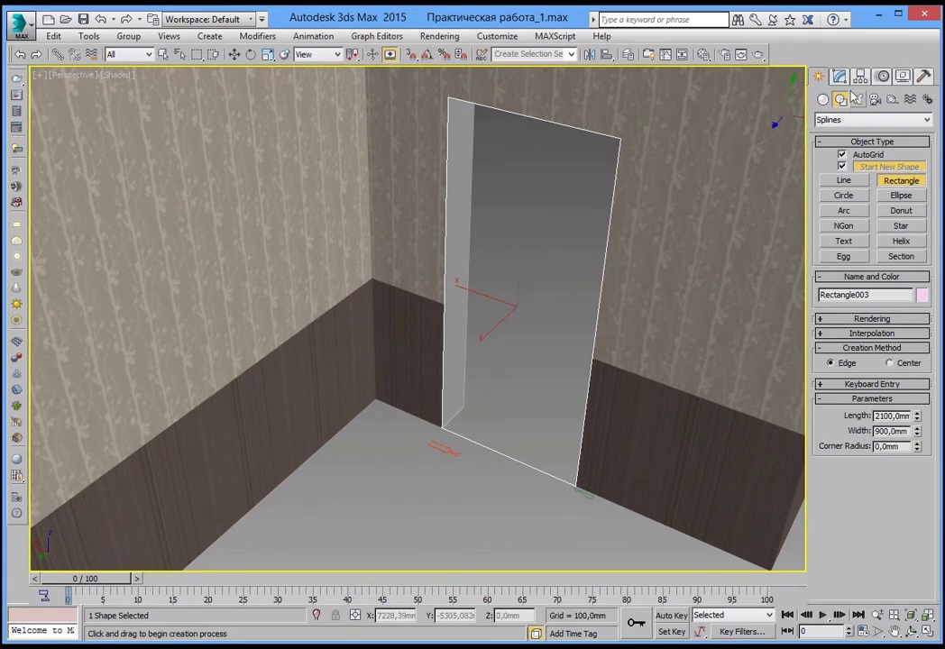
left_click(839, 77)
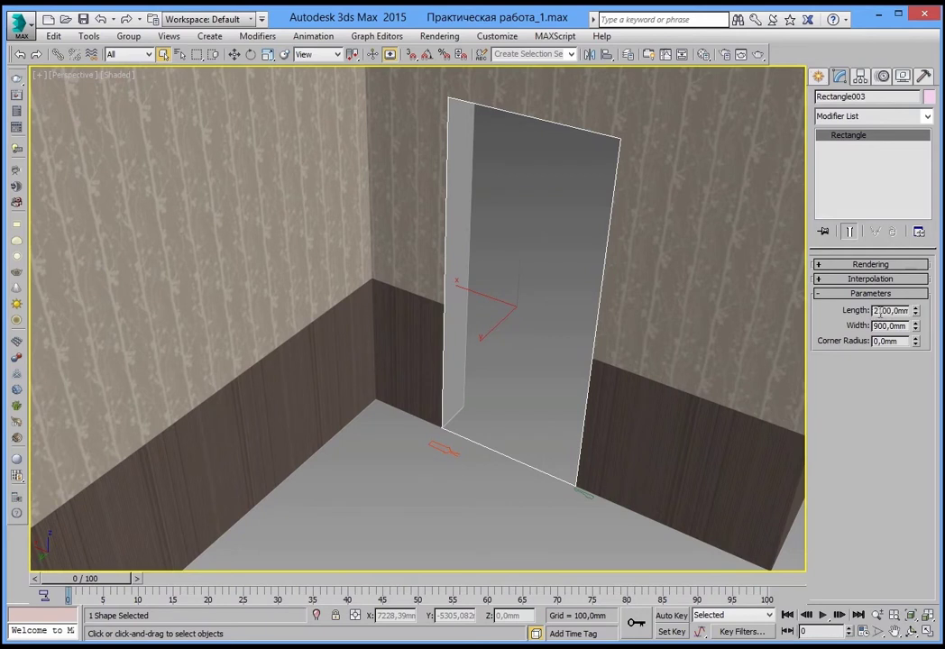
Set Rectangle003's Length to 2090 mm and Width to 890 mm.
double_click(877, 309)
type("2090")
key("Return")
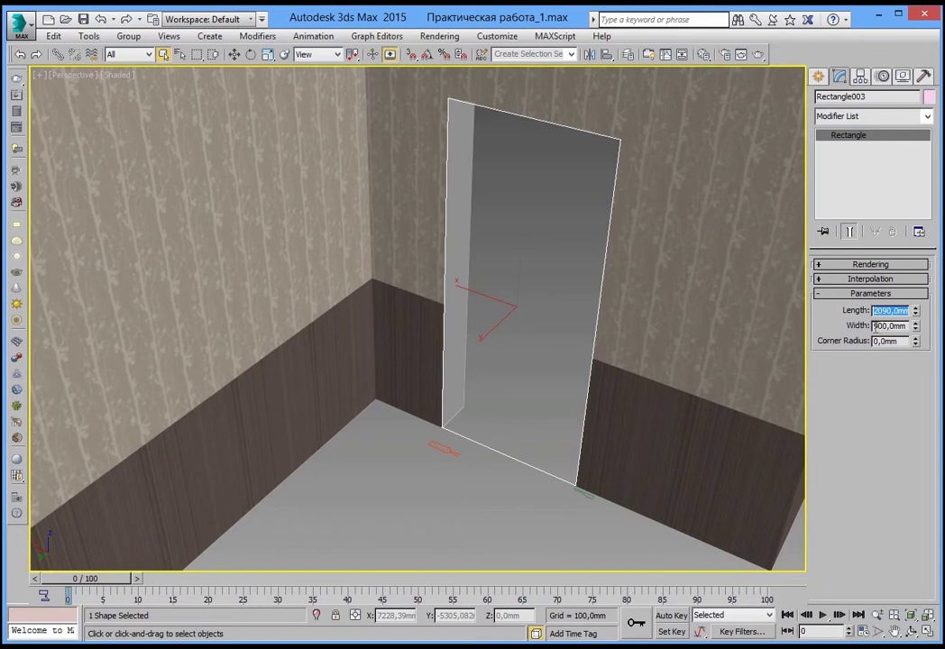
double_click(874, 325)
type("890")
key("Return")
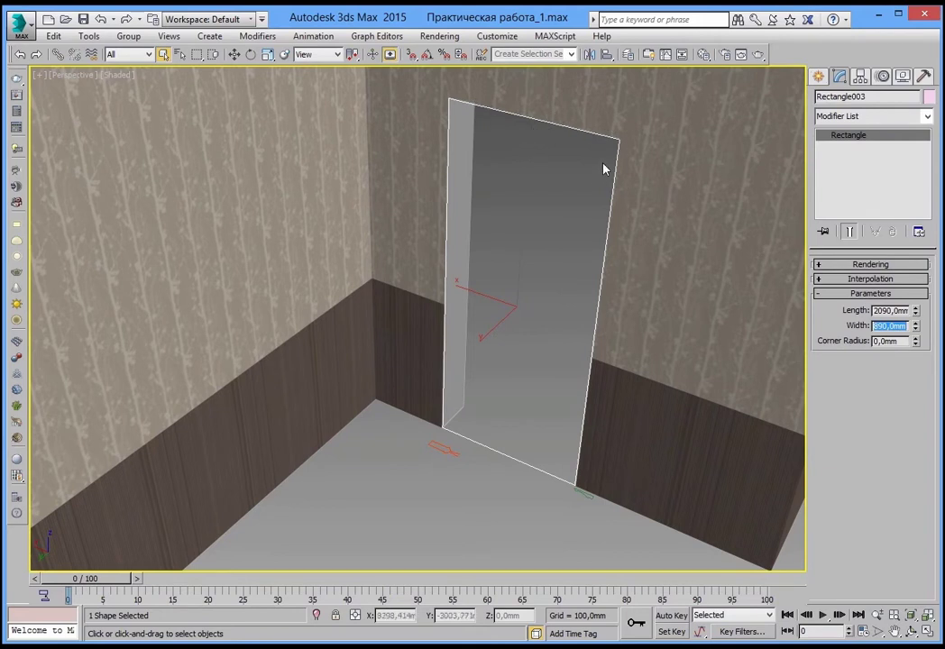
key("e")
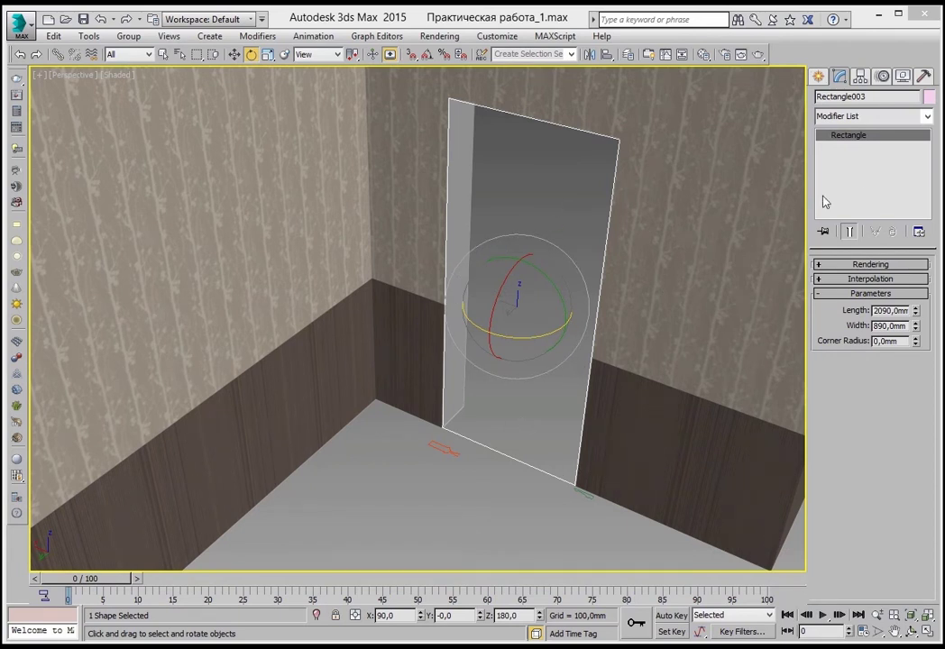
Add a Sweep modifier to Rectangle003 using the custom Filenka profile as its section.
left_click(926, 118)
scroll(865, 406, "down", 6)
scroll(865, 451, "down", 8)
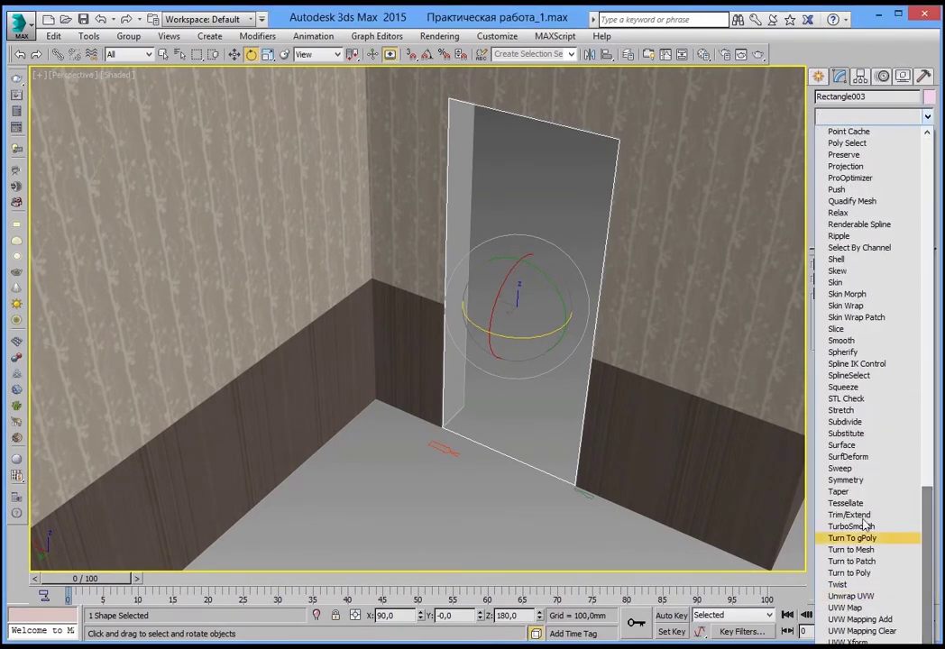
left_click(843, 467)
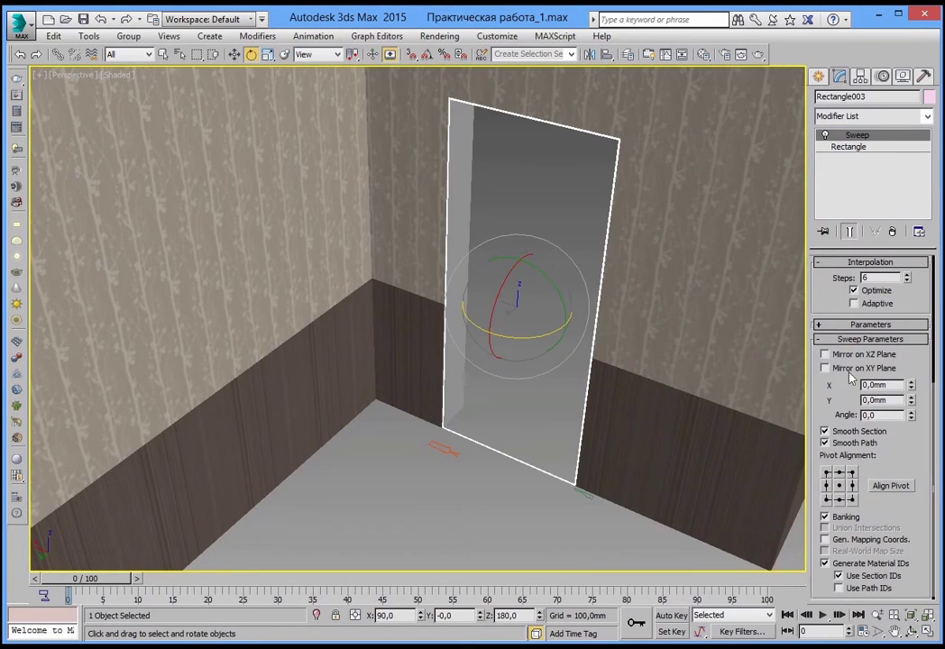
scroll(843, 433, "up", 2)
scroll(834, 487, "up", 2)
scroll(828, 522, "up", 1)
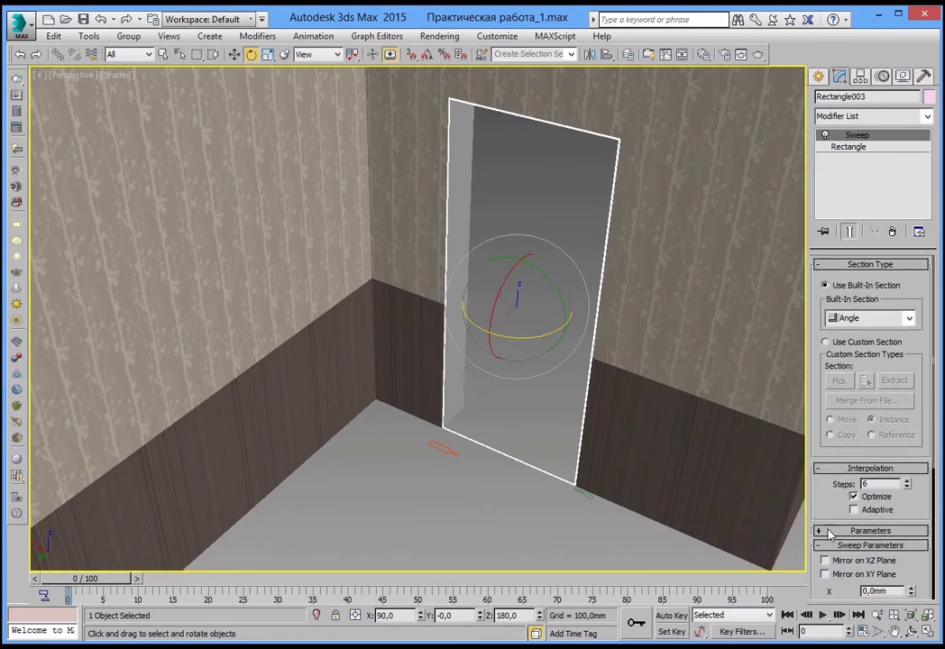
left_click(836, 343)
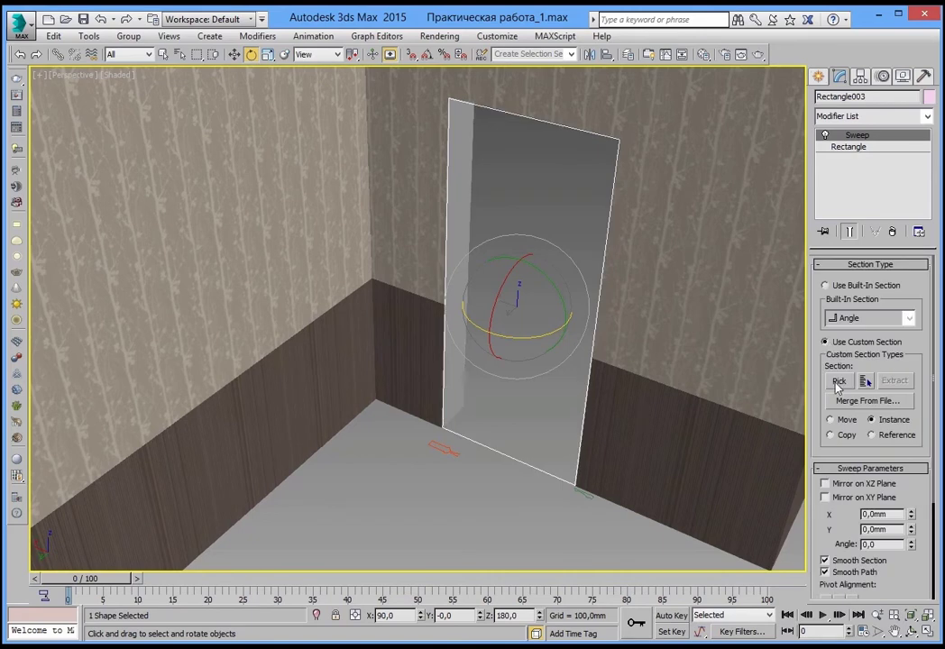
left_click(839, 380)
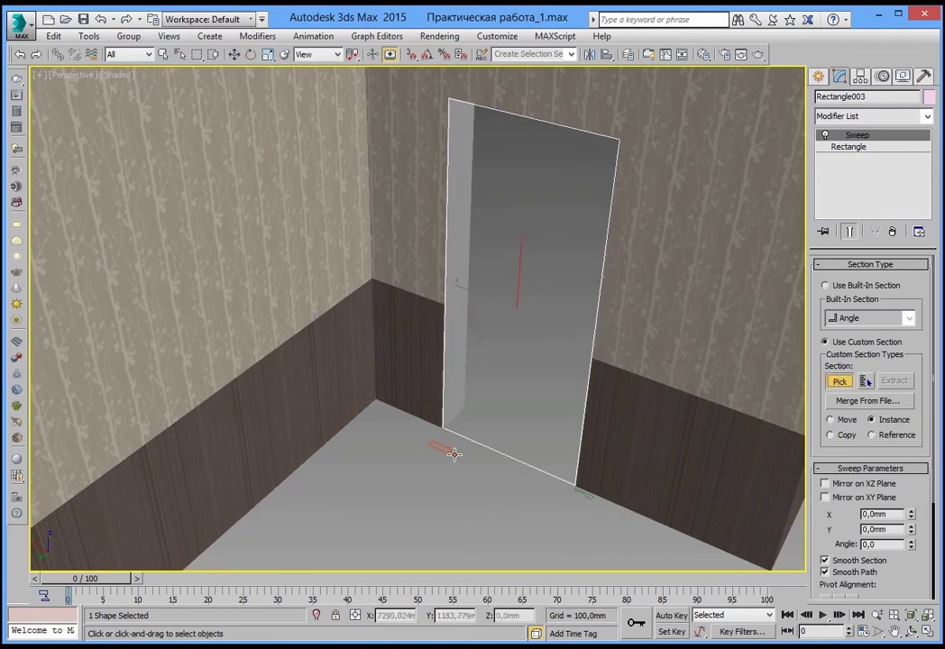
left_click(452, 453)
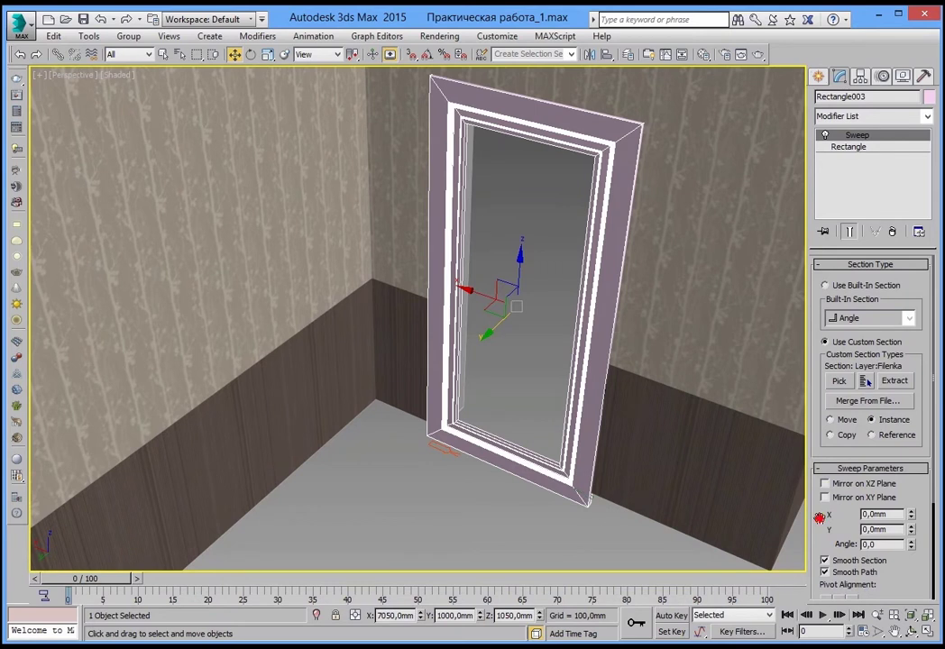
scroll(866, 381, "down", 3)
scroll(868, 361, "down", 1)
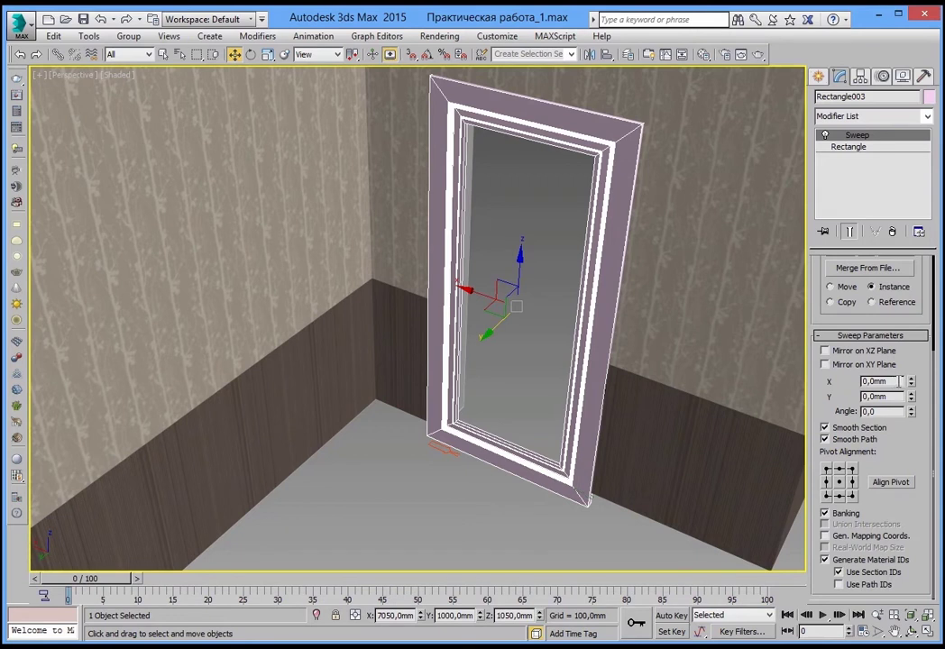
Set the sweep's X offset to -100 mm and enable Gen. Mapping Coords.
left_click(899, 381)
type("-100")
key("Return")
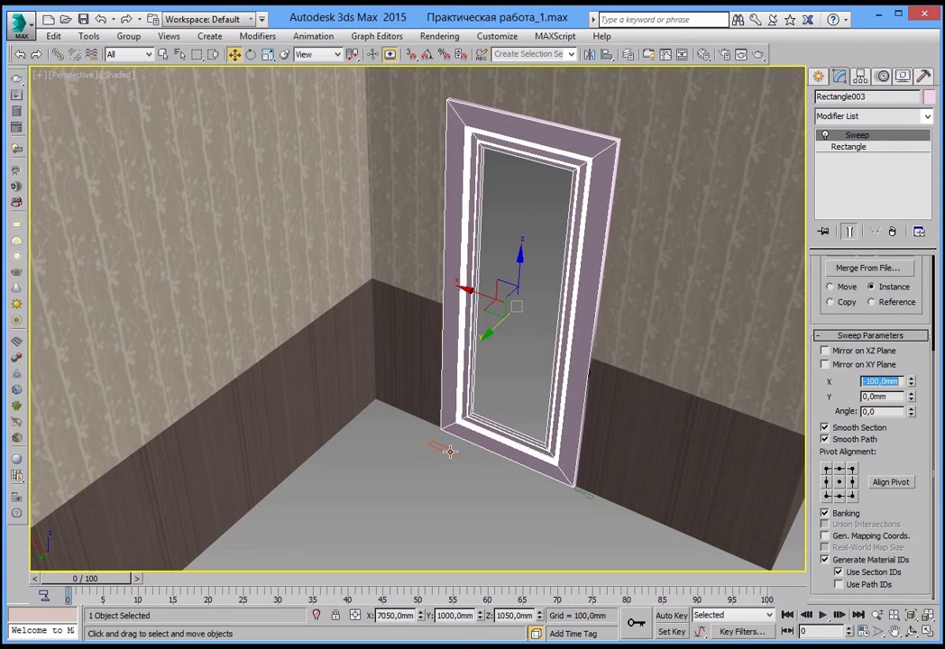
left_click(825, 536)
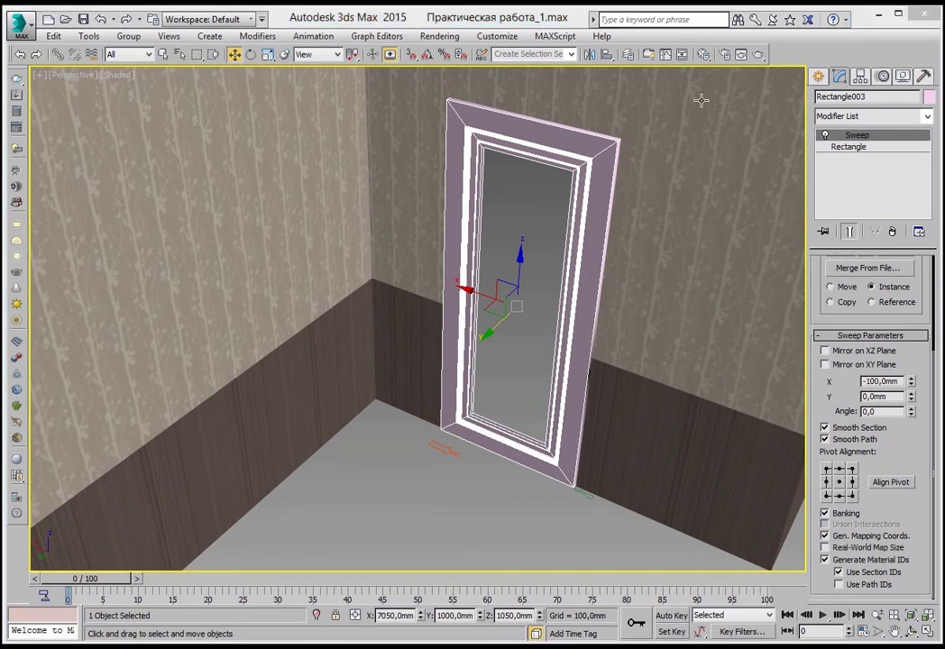
key("m")
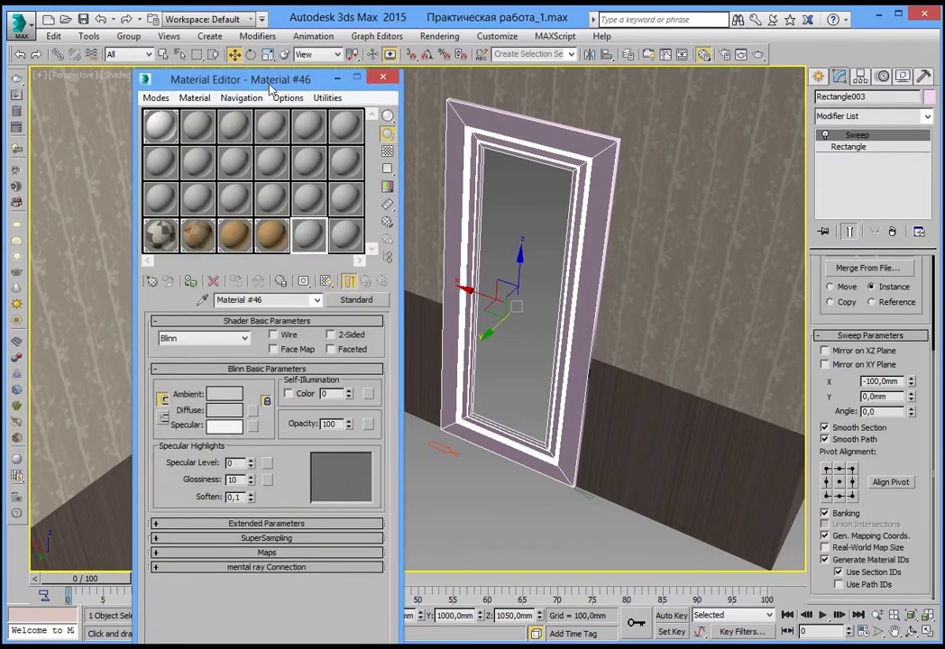
Copy the наличник material to a free slot, rename it дверь, and assign it to the door frame.
left_click(274, 236)
mouse_move(274, 236)
left_mouse_down()
mouse_move(316, 242)
mouse_move(309, 236)
left_mouse_up()
left_click(261, 299)
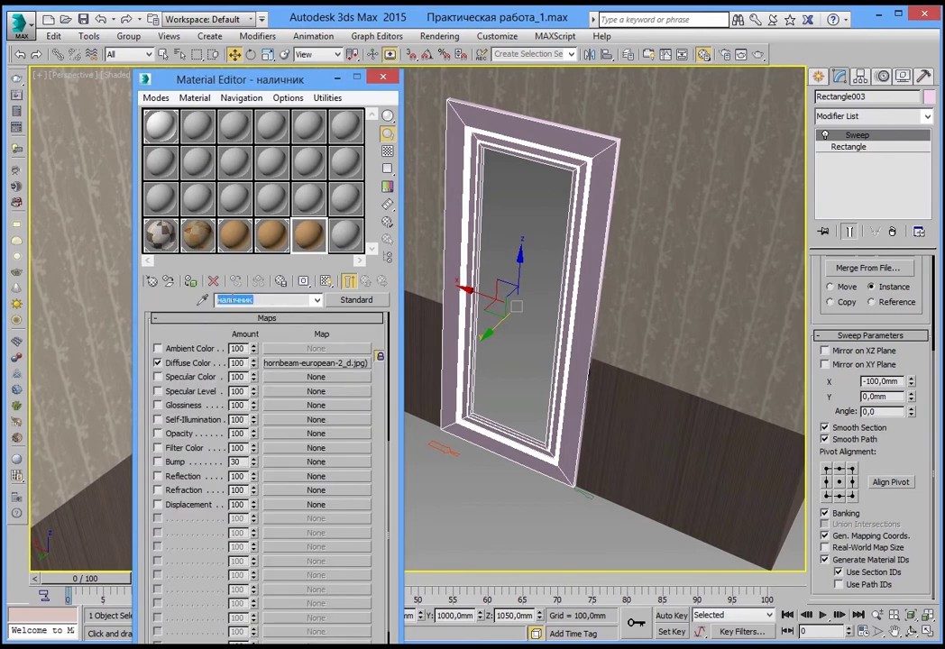
type("дверь")
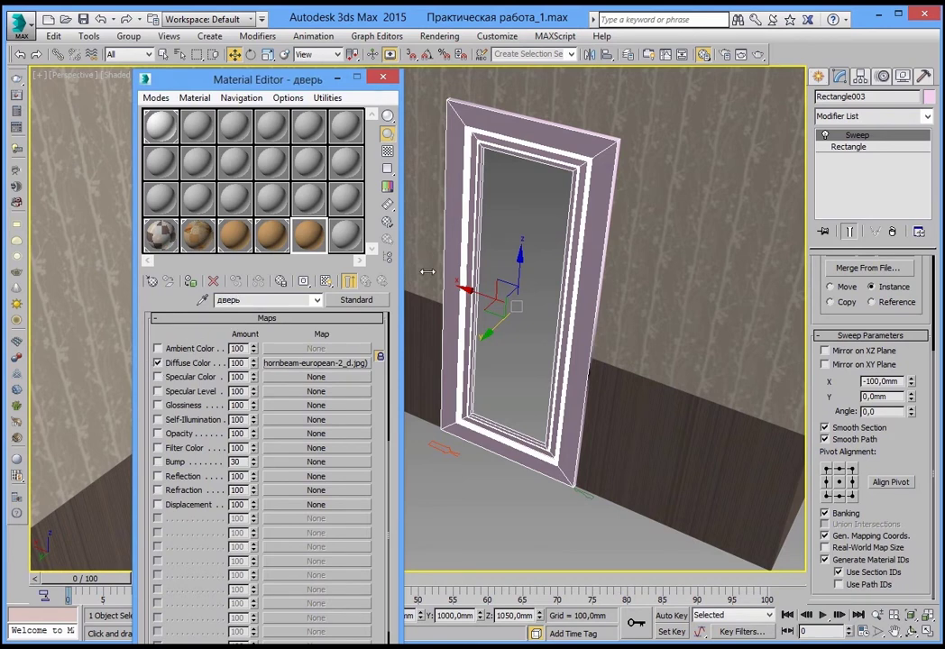
left_click(191, 282)
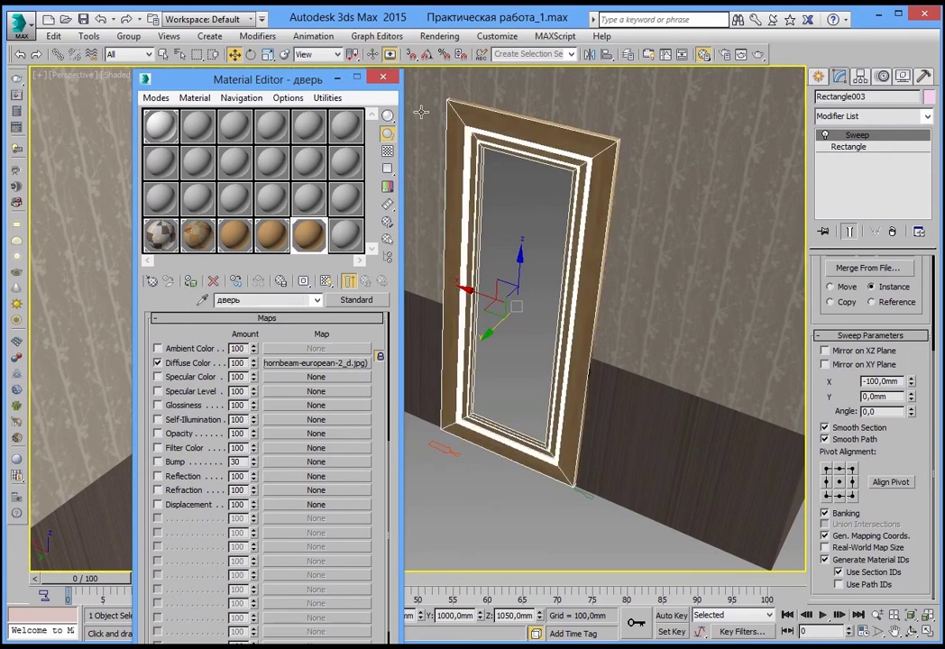
key("m")
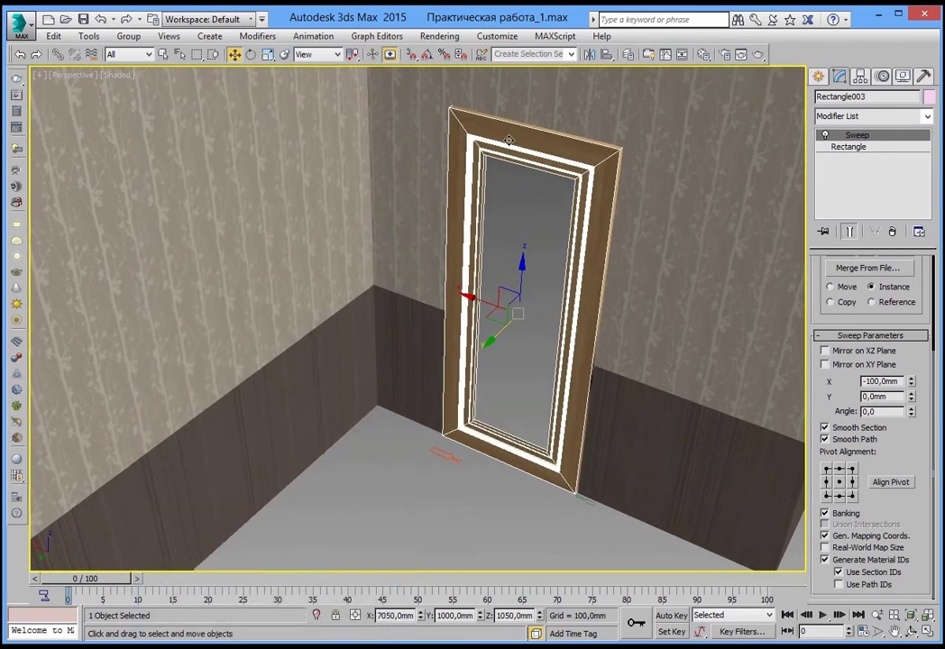
scroll(568, 183, "up", 3)
scroll(538, 184, "up", 3)
mouse_move(516, 238)
middle_mouse_down("alt")
mouse_move(565, 213)
mouse_move(559, 189)
mouse_move(584, 221)
mouse_move(567, 182)
middle_mouse_up("alt")
scroll(569, 191, "down", 3)
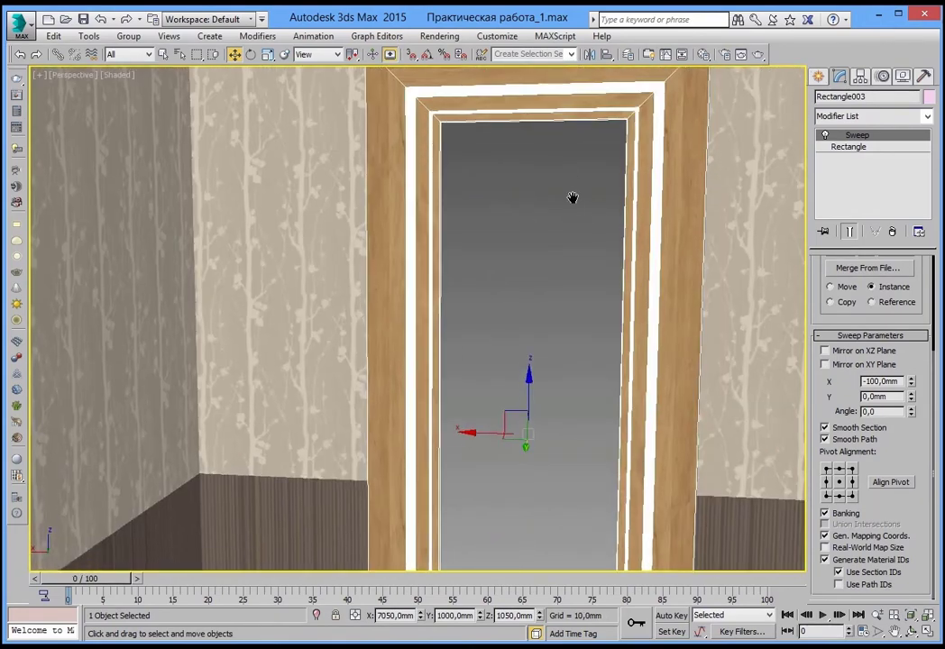
scroll(586, 238, "up", 5)
scroll(595, 258, "down", 4)
mouse_move(579, 262)
middle_mouse_down("alt")
mouse_move(567, 211)
mouse_move(578, 241)
mouse_move(571, 218)
mouse_move(553, 203)
mouse_move(569, 205)
mouse_move(546, 217)
mouse_move(539, 198)
middle_mouse_up("alt")
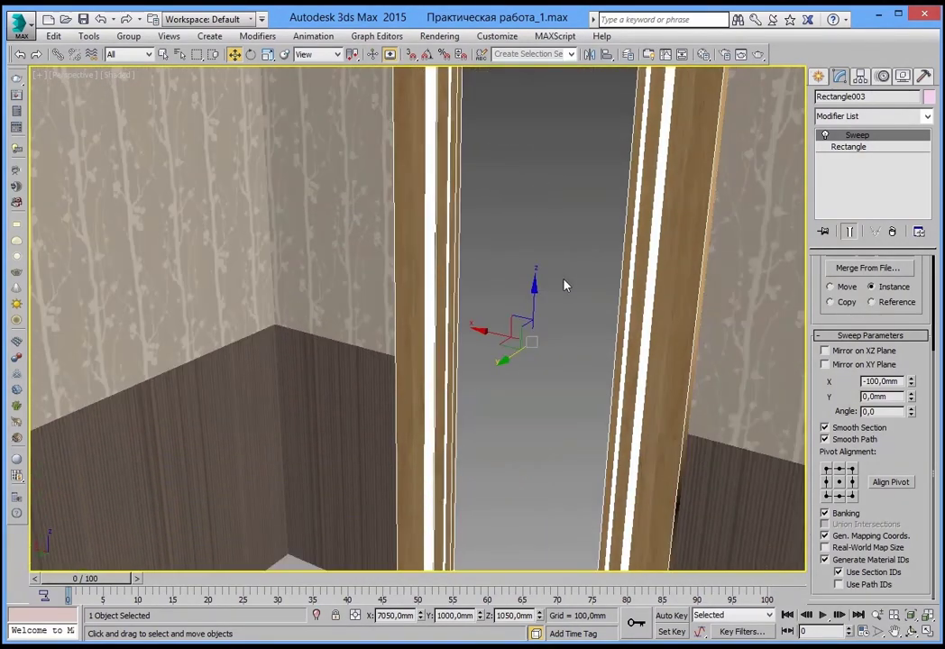
scroll(565, 203, "down", 3)
scroll(565, 271, "up", 3)
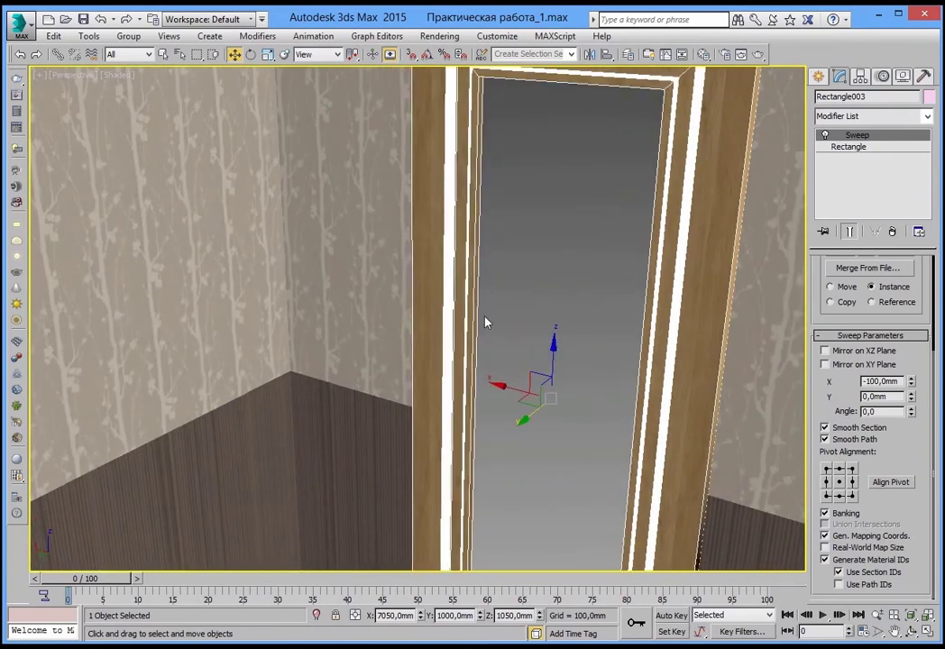
scroll(528, 156, "up", 2)
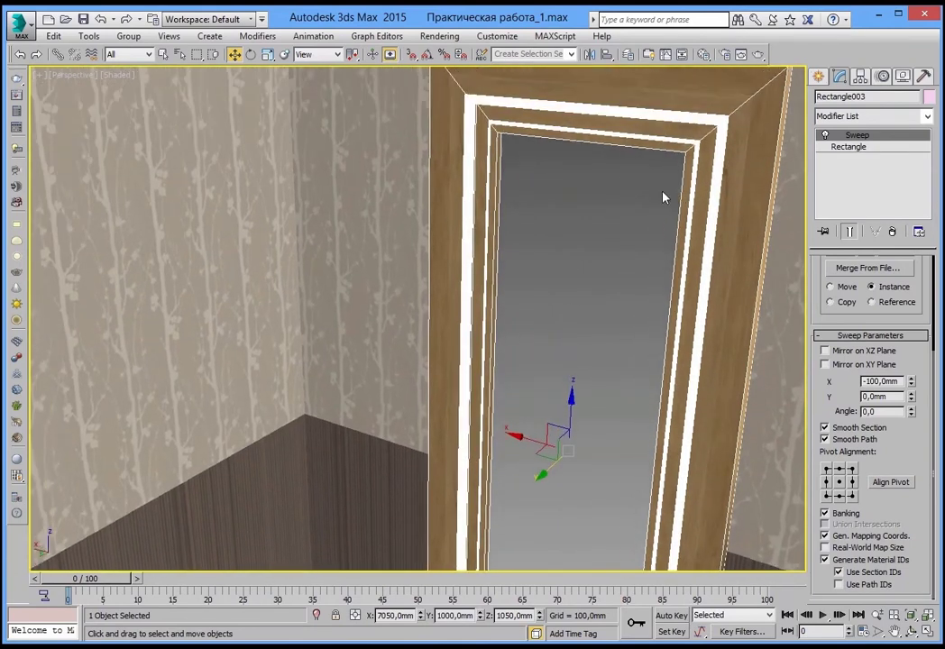
middle_click_drag(636, 269, 673, 281, "alt")
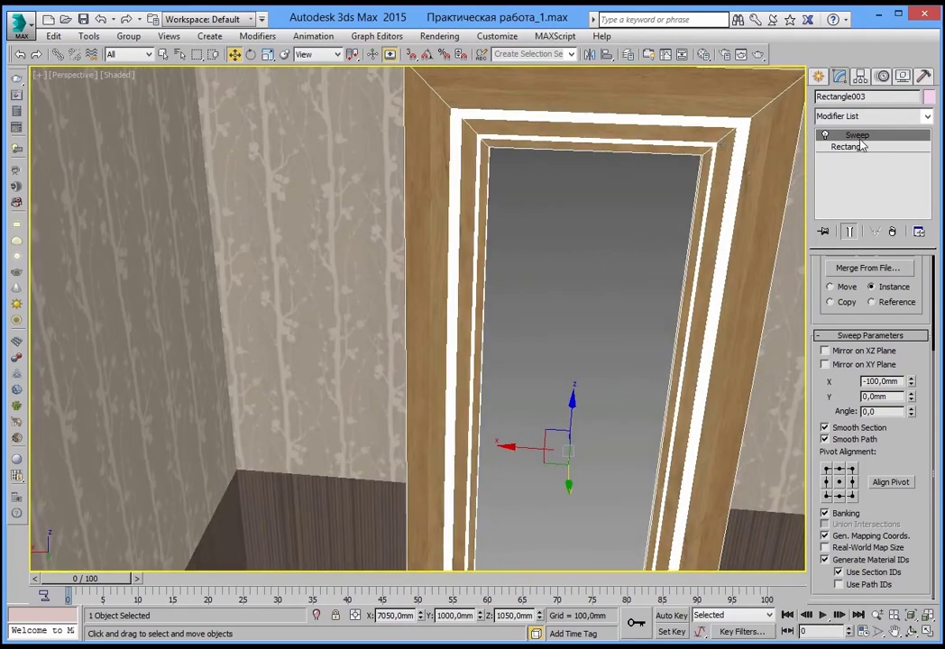
right_click(723, 150)
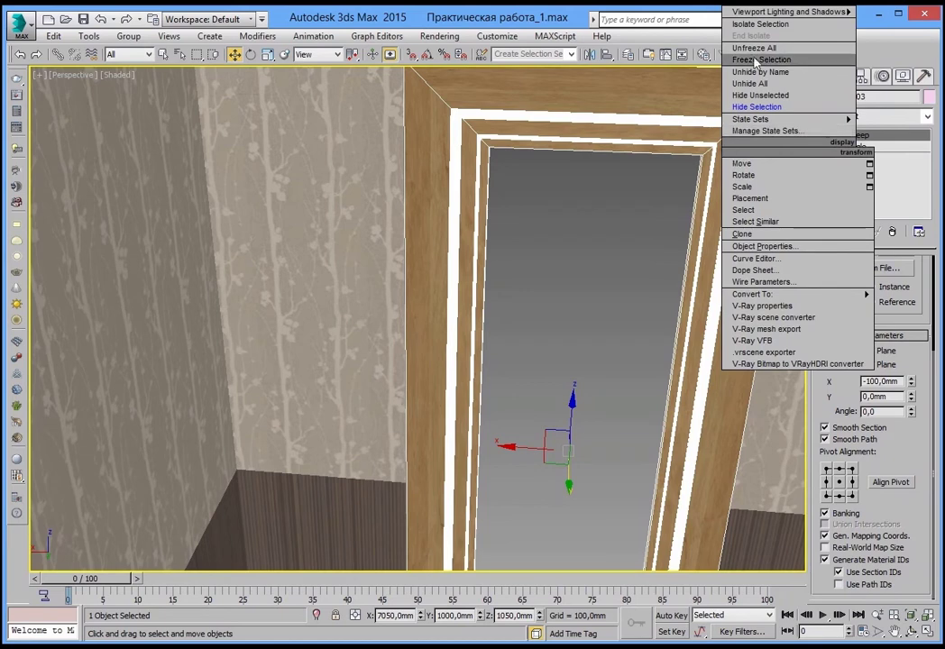
mouse_move(752, 294)
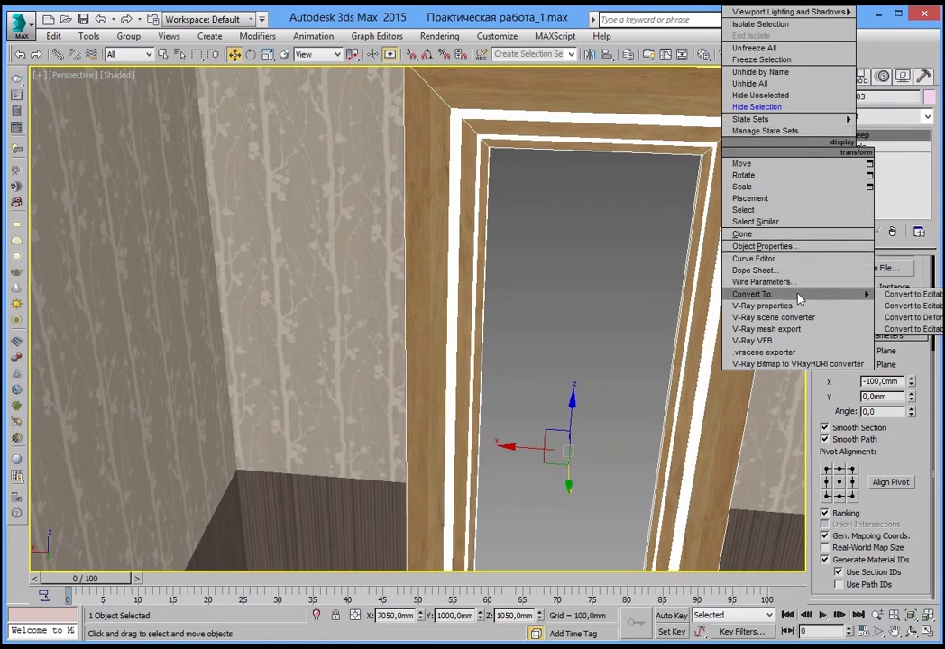
Convert the door frame to Editable Poly and select both inner borders of the opening.
left_click(918, 307)
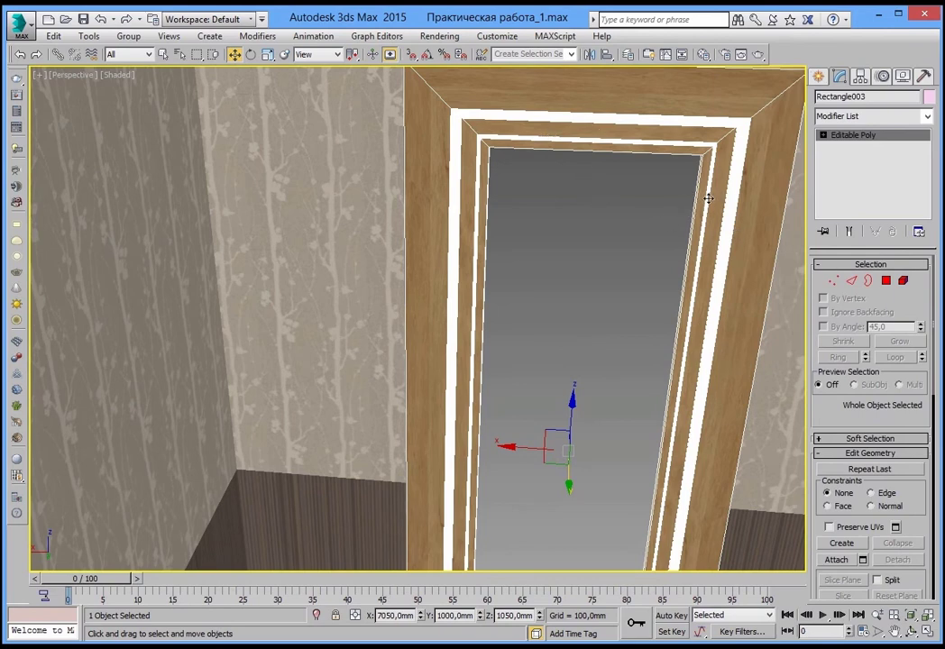
middle_click_drag(708, 198, 693, 206, "alt")
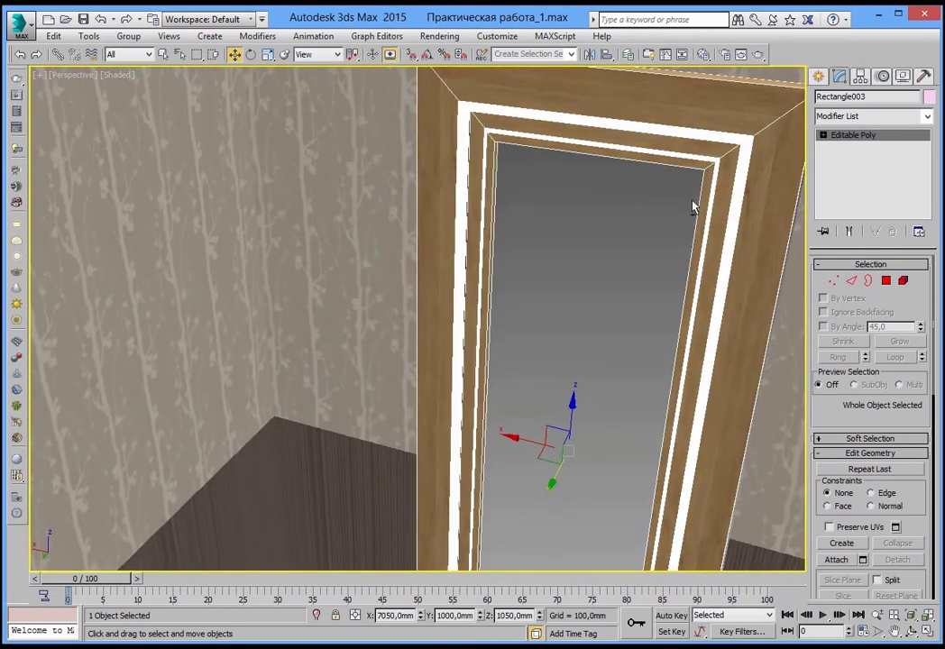
left_click(869, 283)
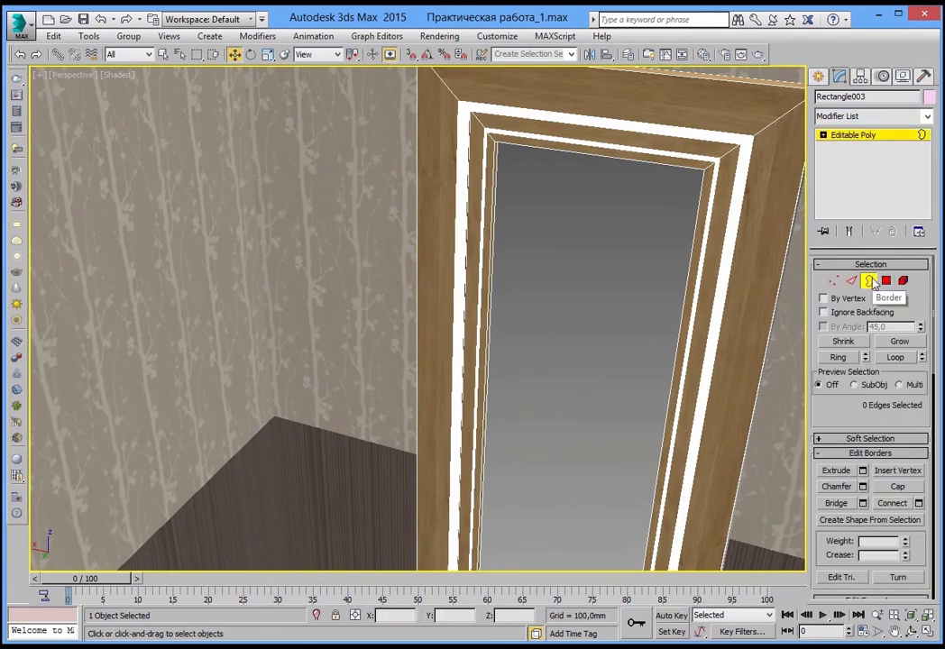
mouse_move(712, 298)
middle_mouse_down()
mouse_move(651, 257)
mouse_move(625, 201)
middle_mouse_up()
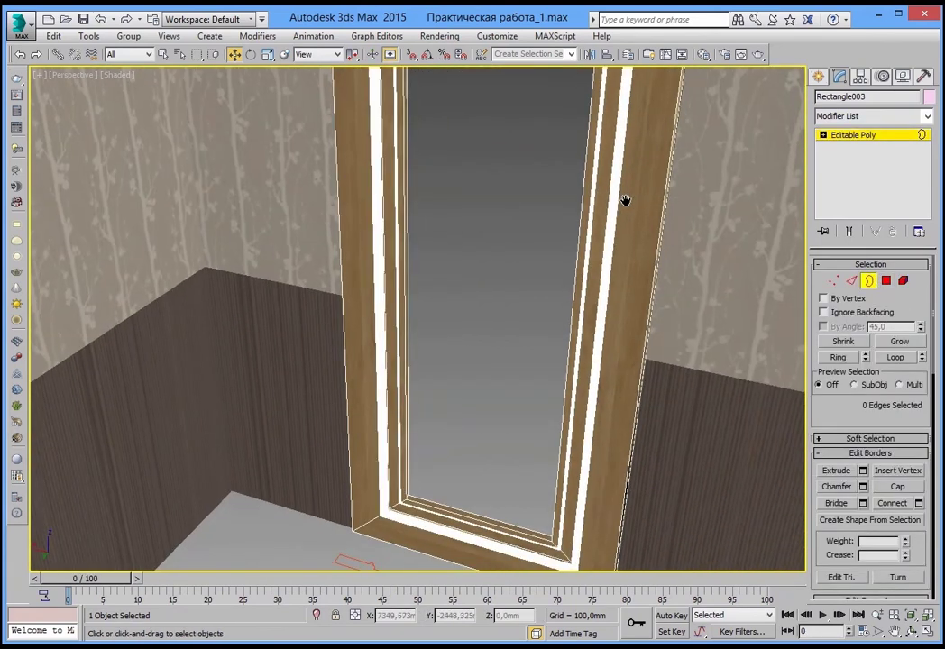
left_click(411, 379)
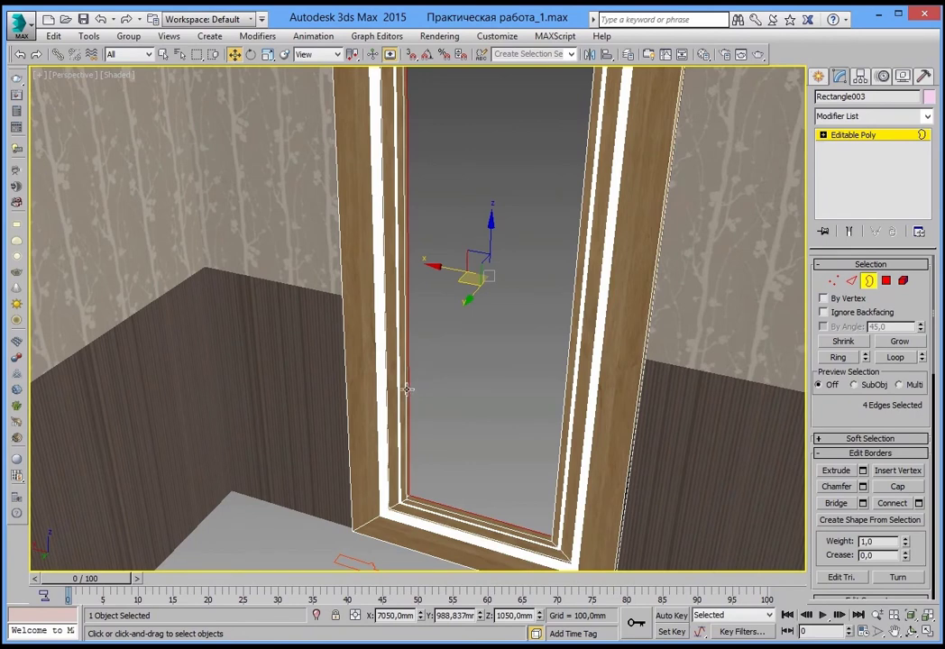
left_click(407, 389, "ctrl")
middle_click_drag(457, 311, 457, 317)
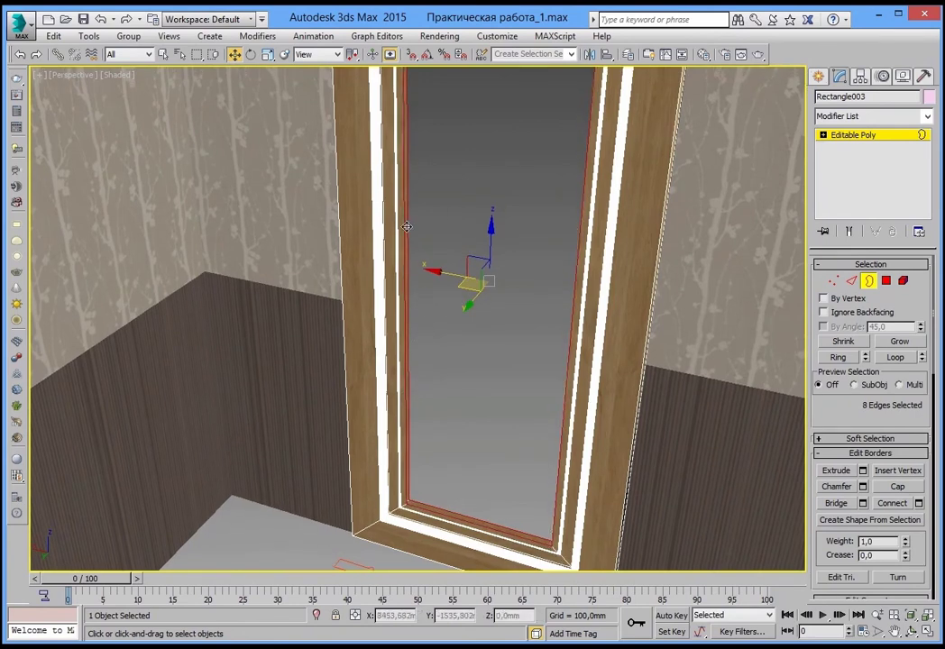
scroll(432, 240, "up", 4)
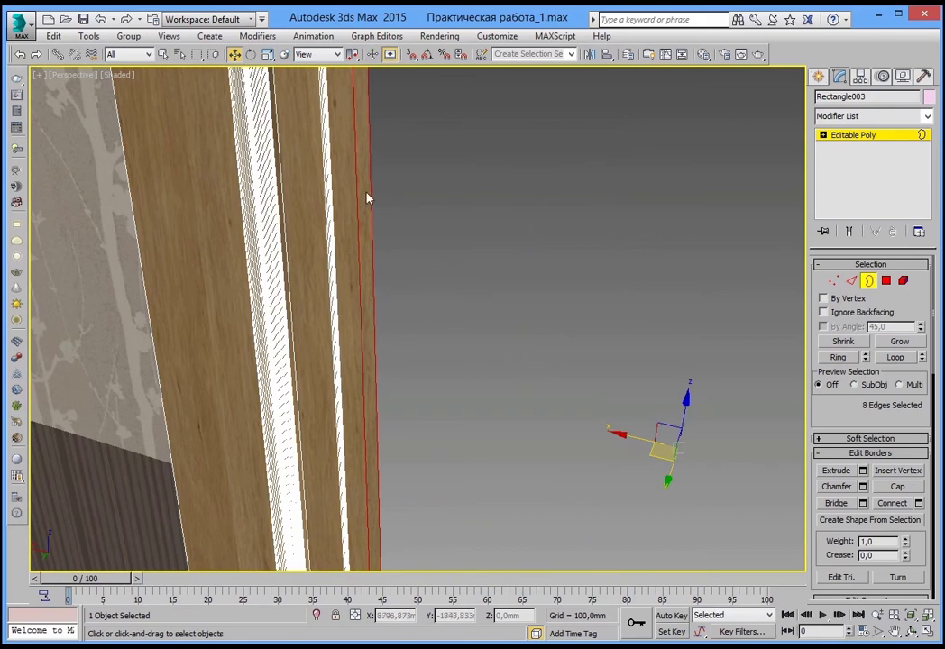
scroll(469, 275, "down", 1)
scroll(459, 268, "down", 5)
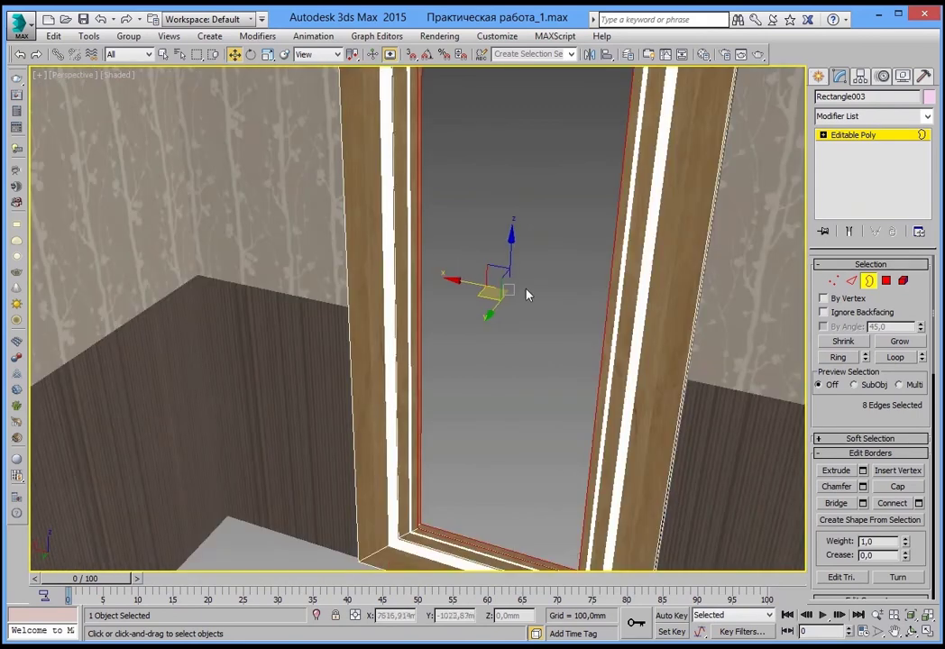
scroll(528, 271, "up", 1)
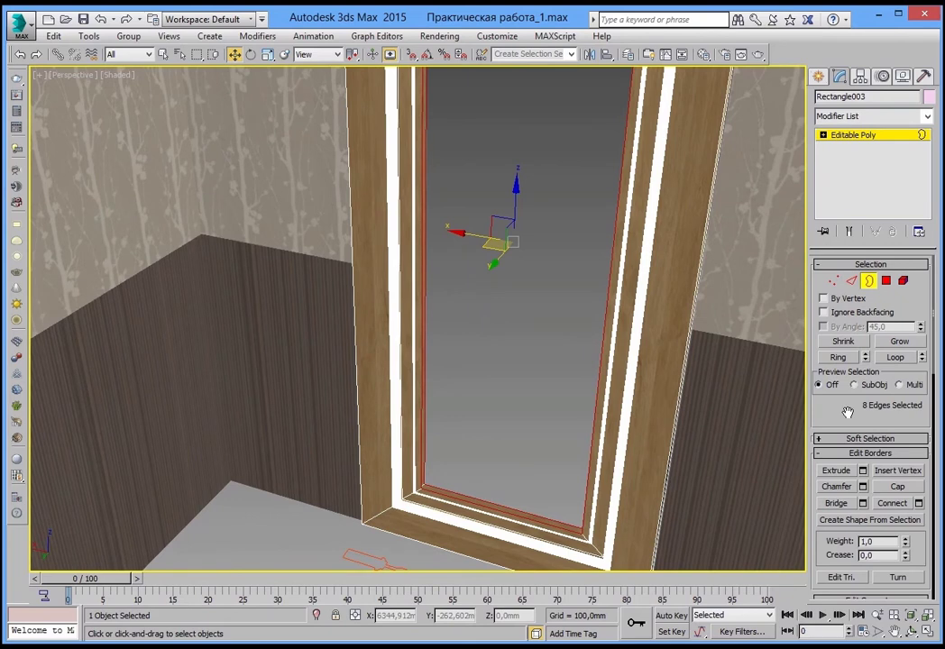
scroll(848, 412, "down", 1)
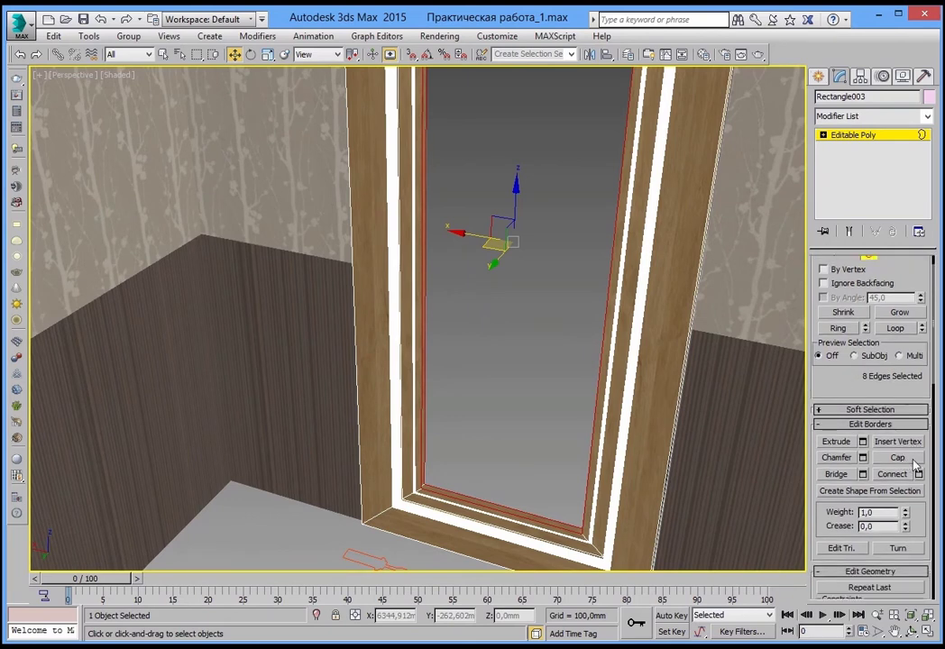
Cap the doorway border with a door panel, then select both faces of the new panel polygon.
left_click(904, 460)
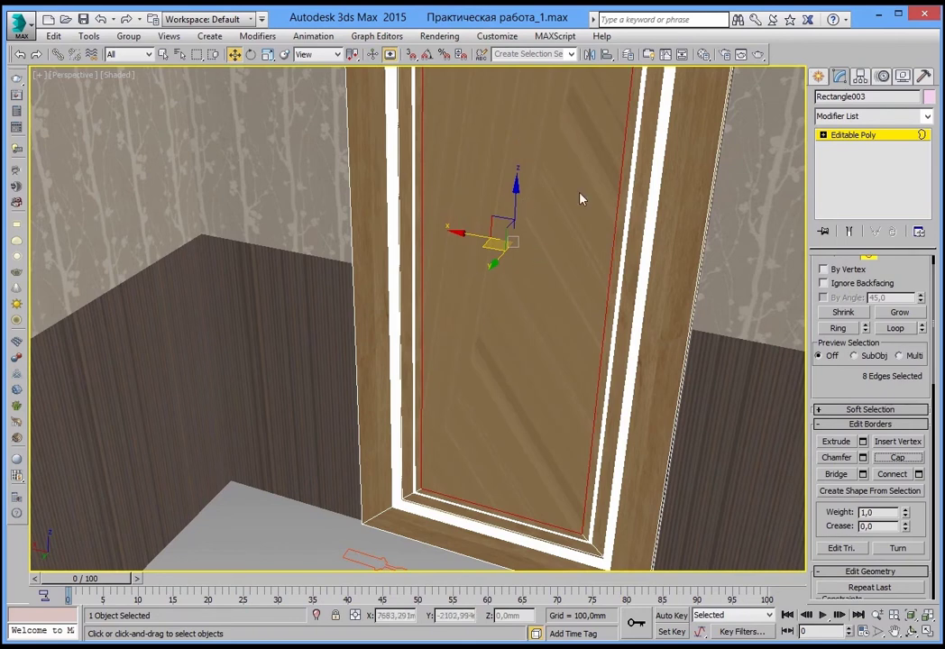
left_click(822, 135)
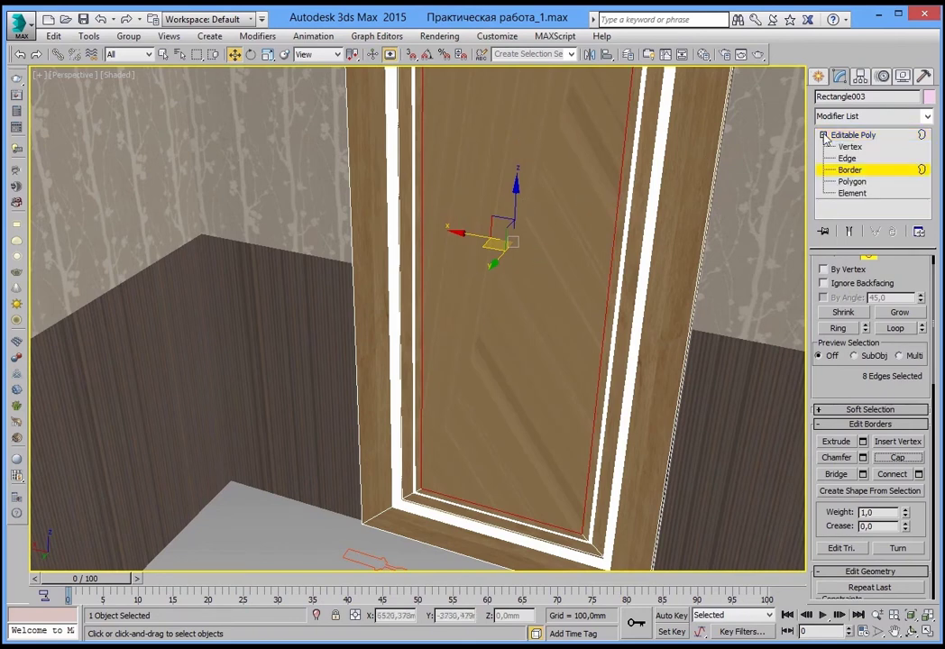
left_click(852, 181)
key("q")
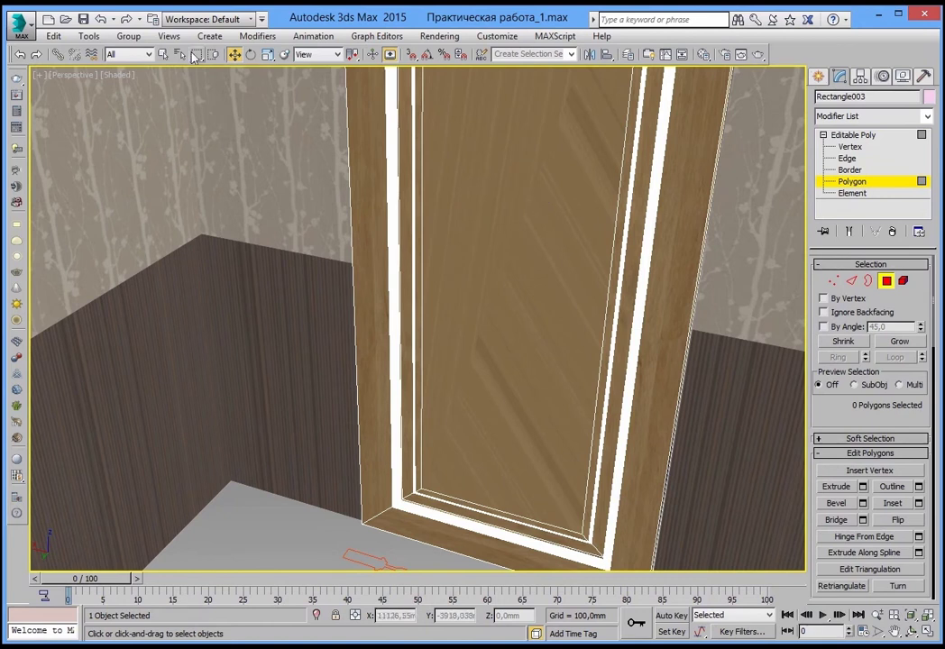
left_click(535, 171)
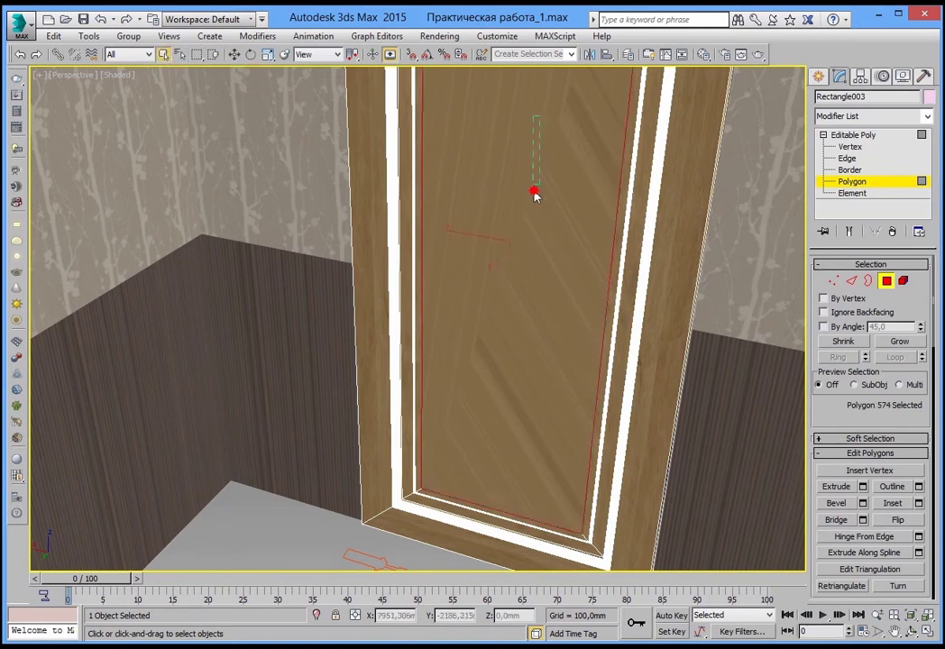
left_click(485, 308, "ctrl")
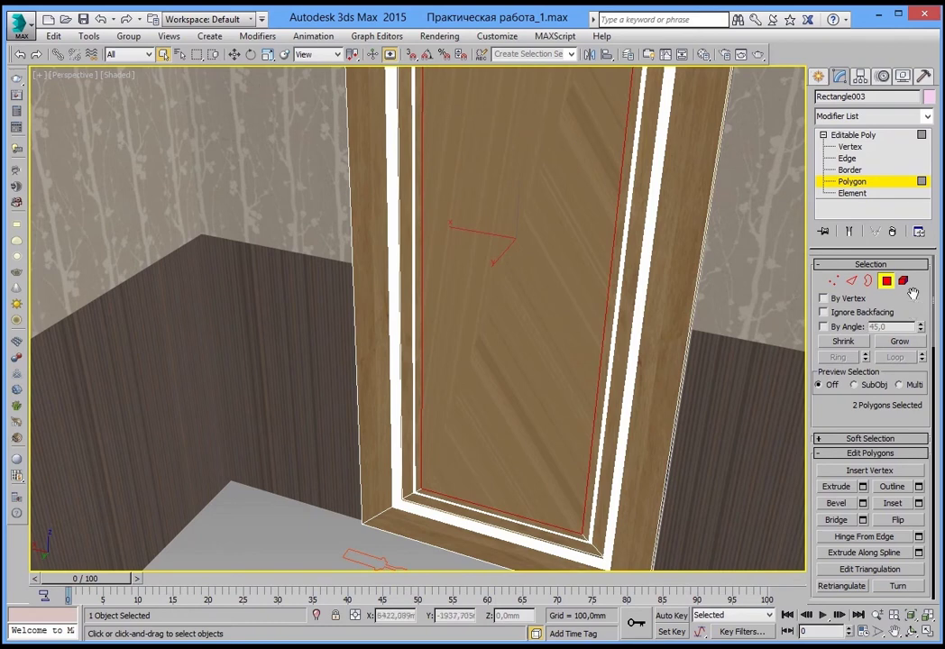
Add a UVW Map modifier to the Rectangle003 door panel.
left_click(926, 116)
mouse_move(930, 207)
left_mouse_down()
mouse_move(929, 176)
mouse_move(930, 487)
left_mouse_up()
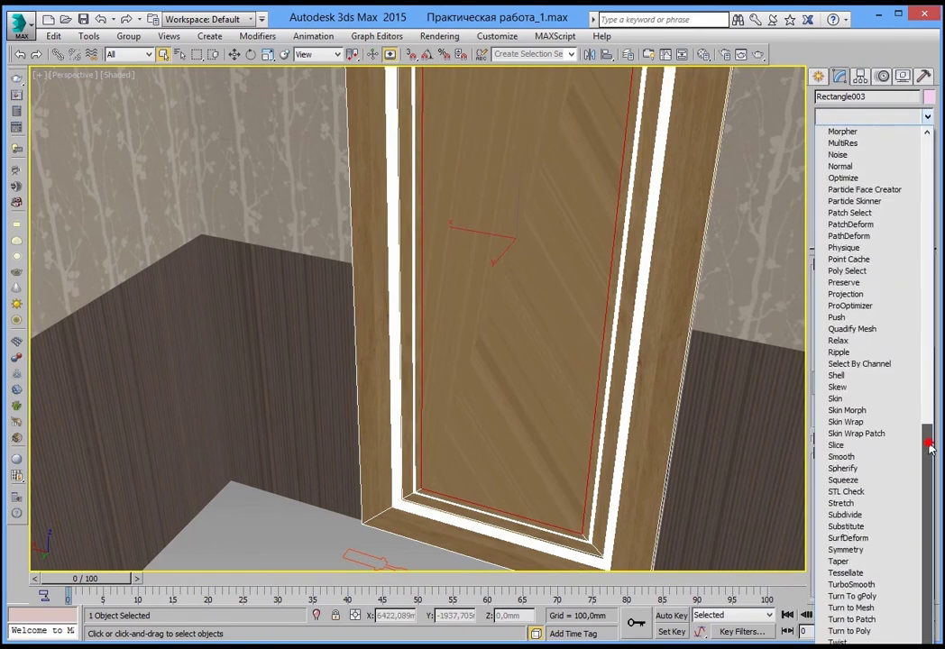
left_click(847, 608)
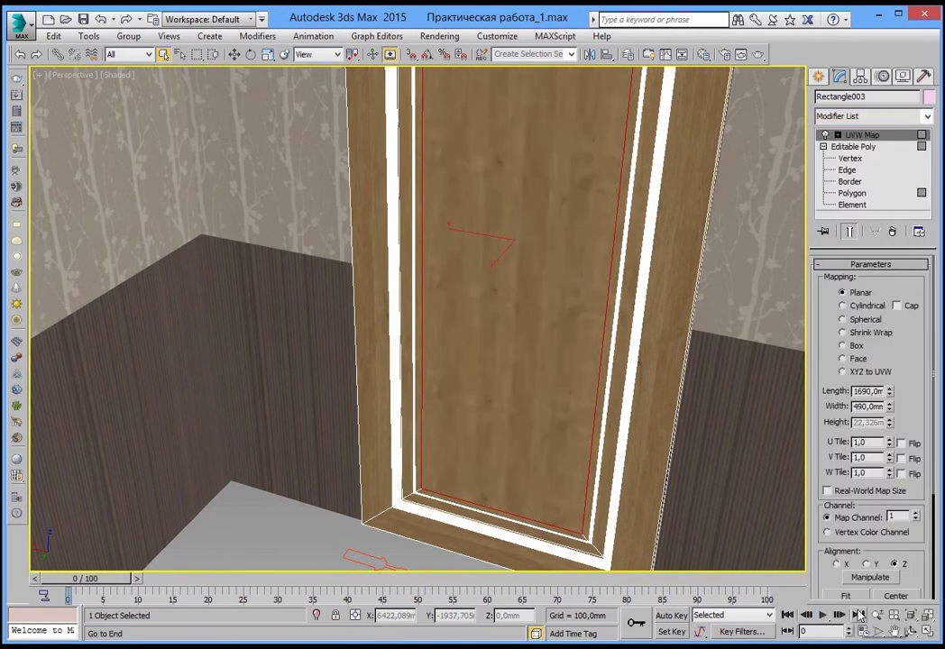
In the Material Editor, bring up the door material's Diffuse wood bitmap (Map #6).
middle_click_drag(538, 157, 576, 334)
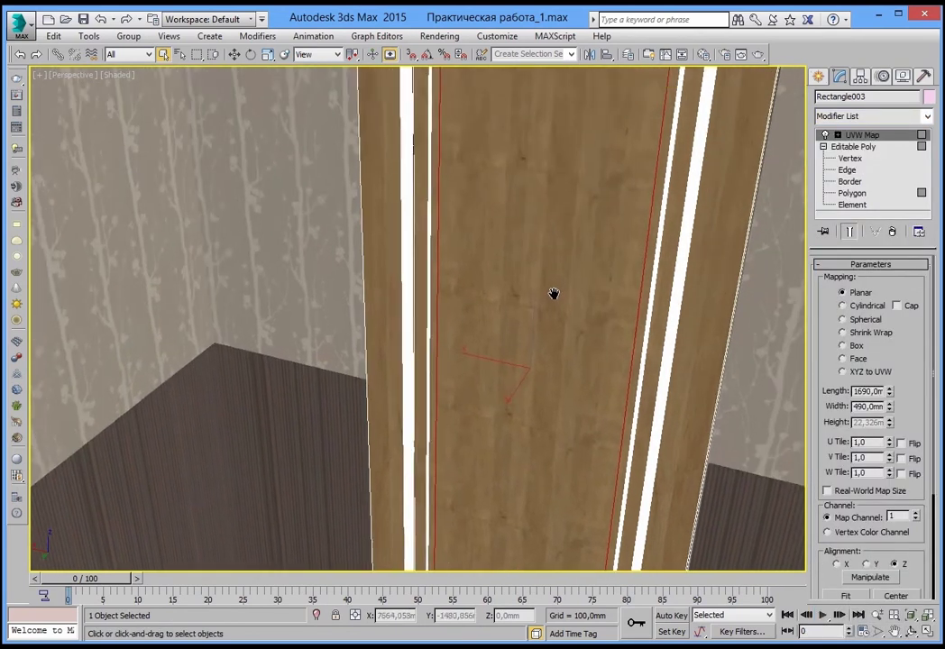
middle_click_drag(602, 165, 500, 487, "alt")
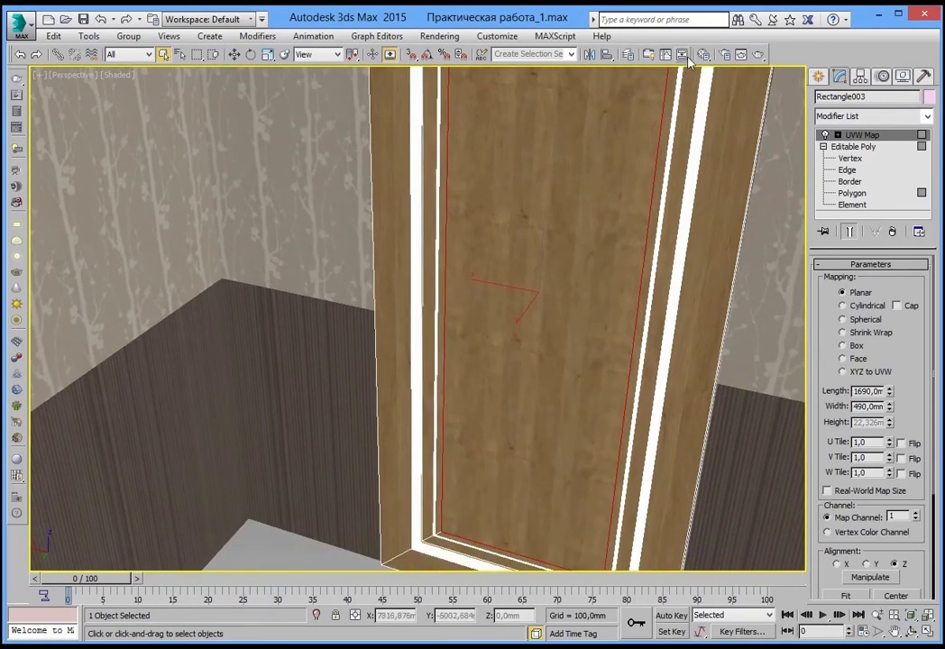
key("m")
left_click(316, 364)
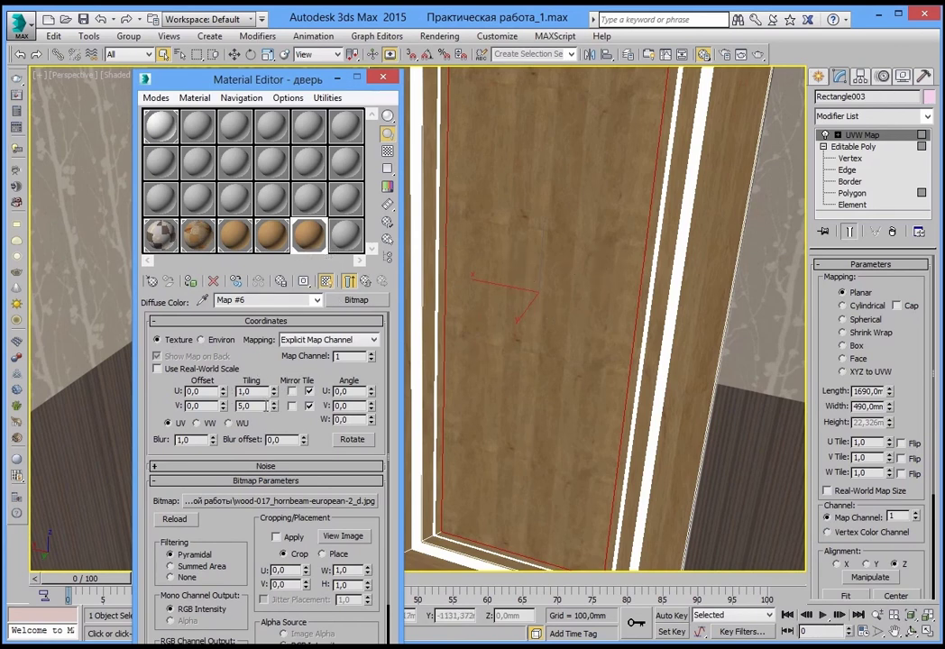
Set the wood bitmap's Tiling V to 2,0 and go back to the parent material.
double_click(261, 407)
type("1")
key("Return")
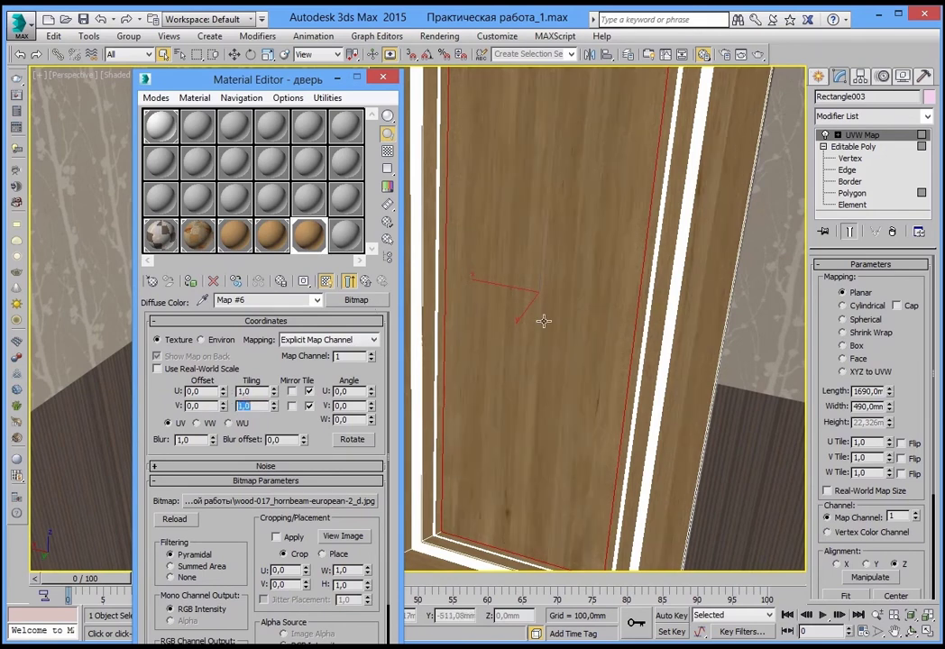
scroll(563, 275, "up", 2)
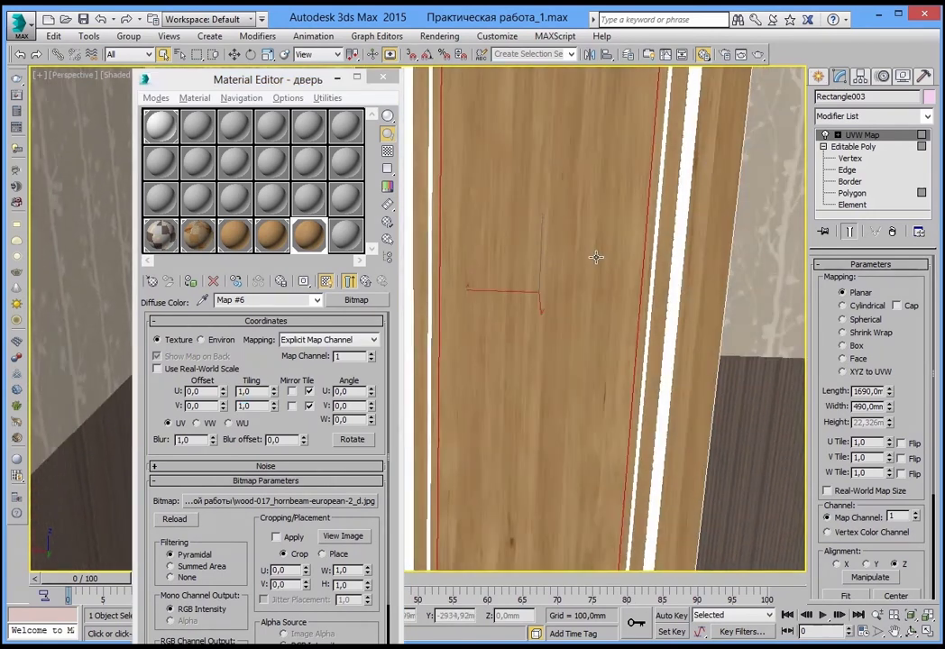
mouse_move(596, 257)
middle_mouse_down()
mouse_move(595, 240)
mouse_move(602, 290)
middle_mouse_up()
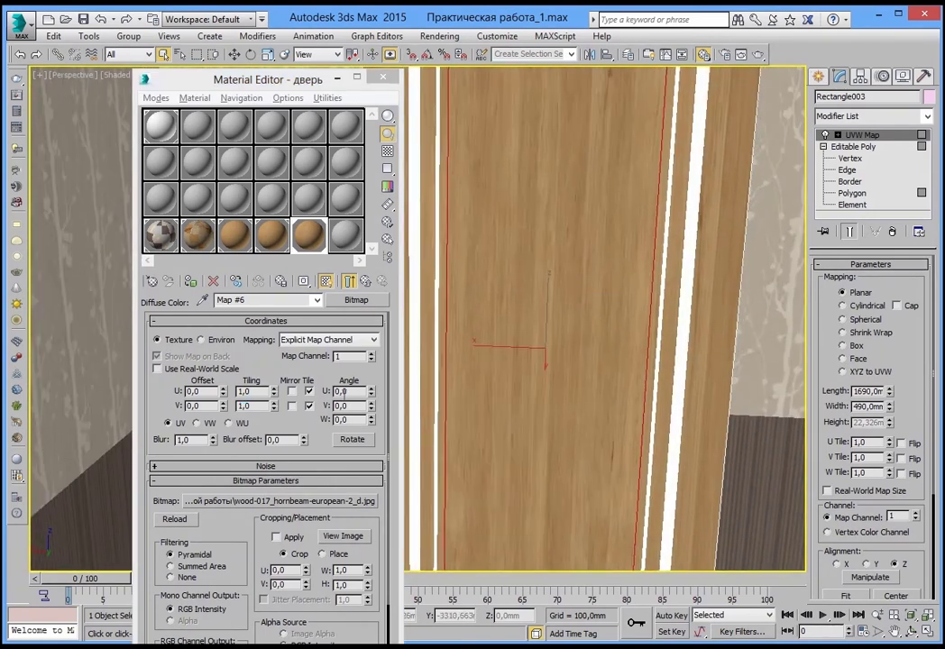
double_click(260, 408)
type("2")
key("Return")
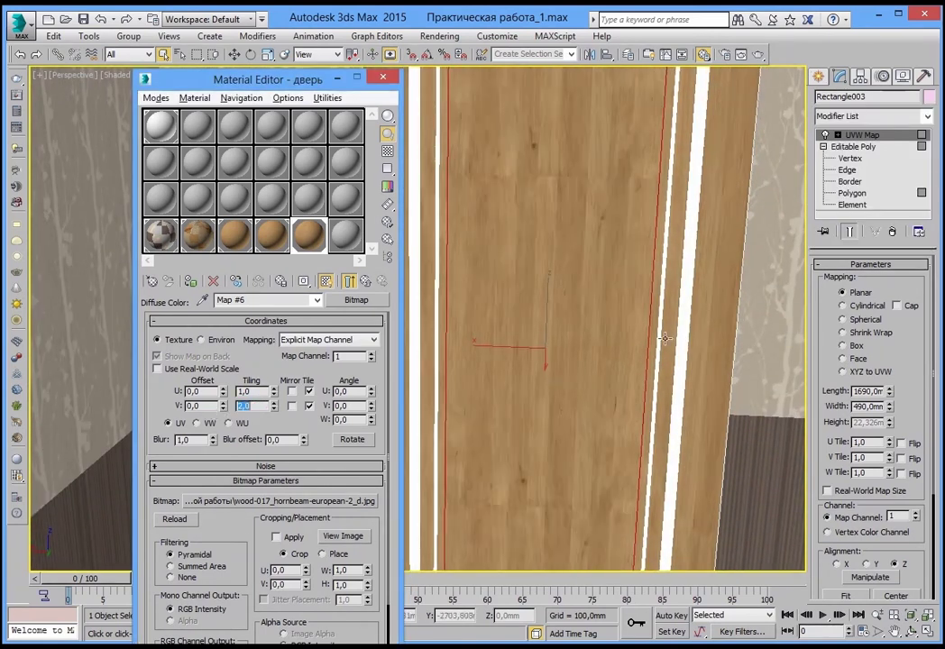
scroll(622, 236, "down", 2)
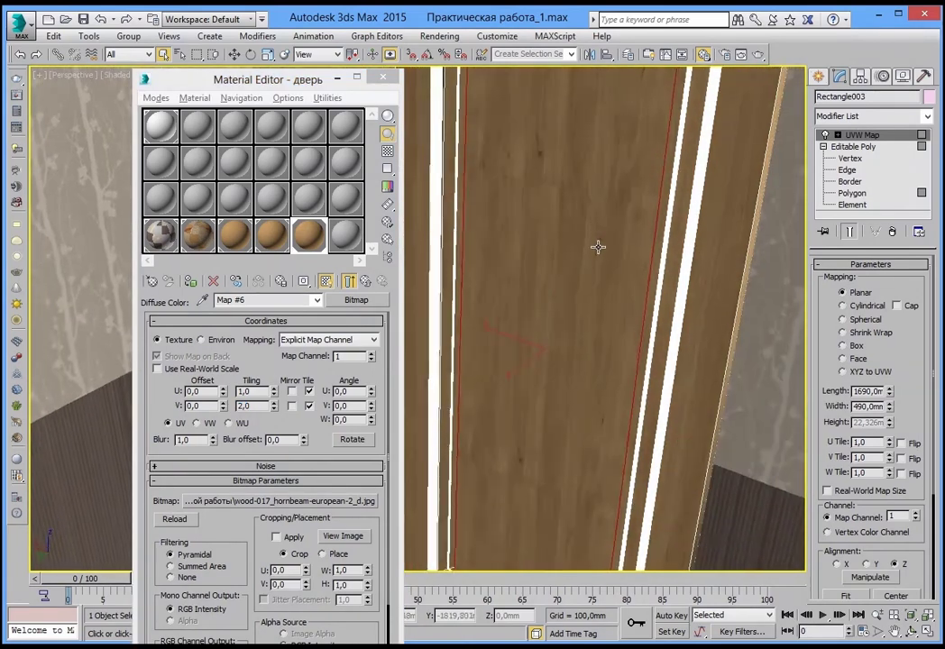
scroll(596, 234, "down", 1)
scroll(603, 271, "down", 2)
scroll(622, 293, "down", 2)
scroll(633, 274, "up", 1)
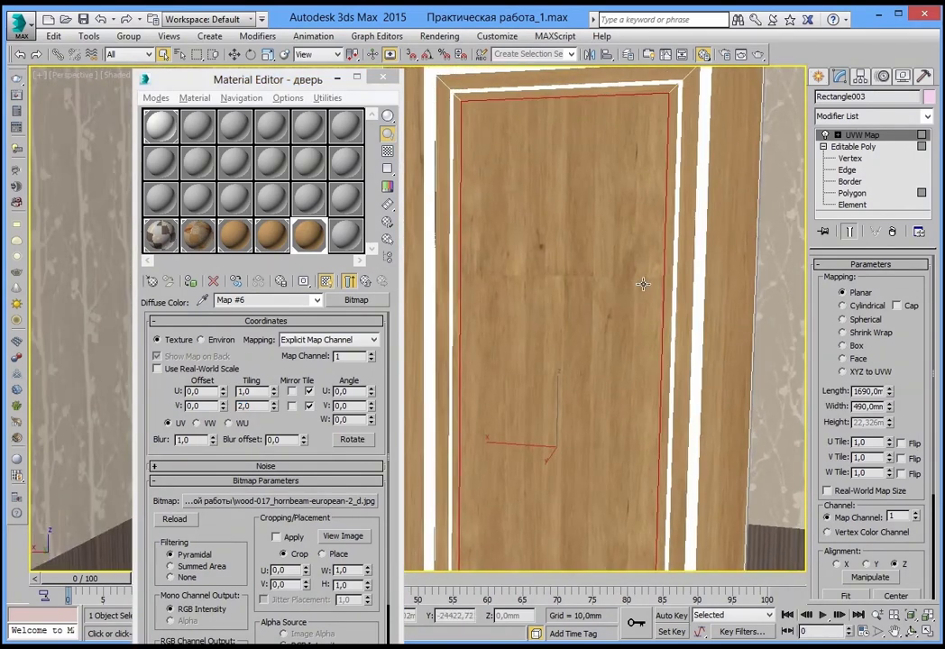
left_click(365, 282)
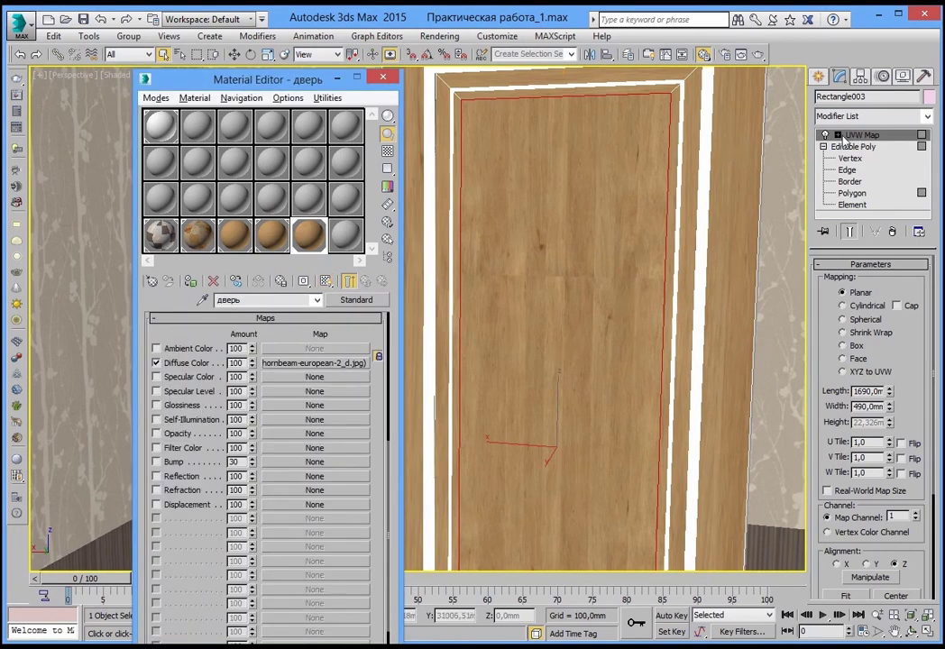
Collapse the door panel's whole modifier stack into an Editable Poly.
right_click(844, 142)
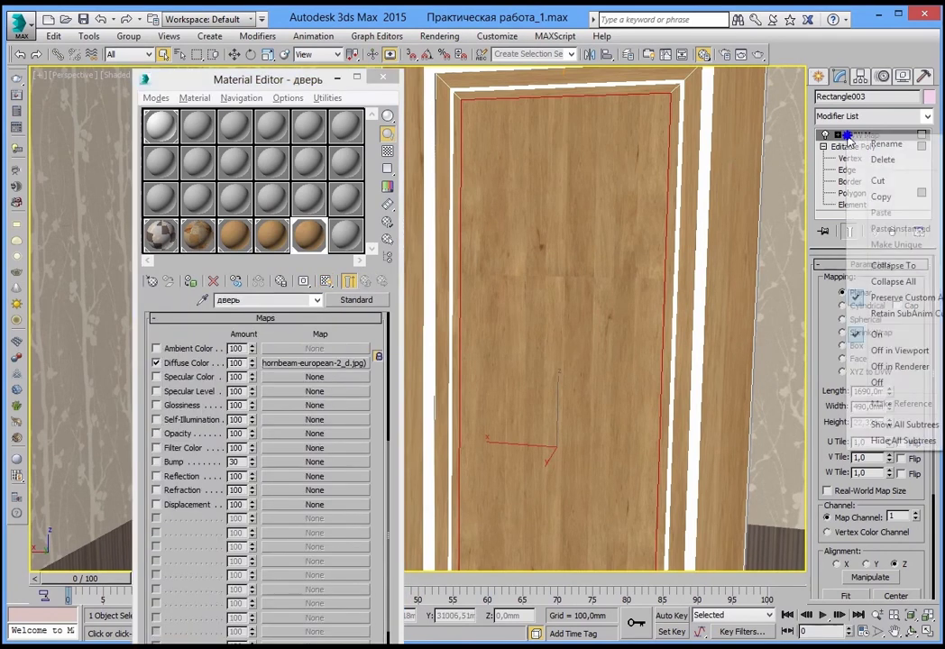
left_click(894, 282)
left_click(541, 377)
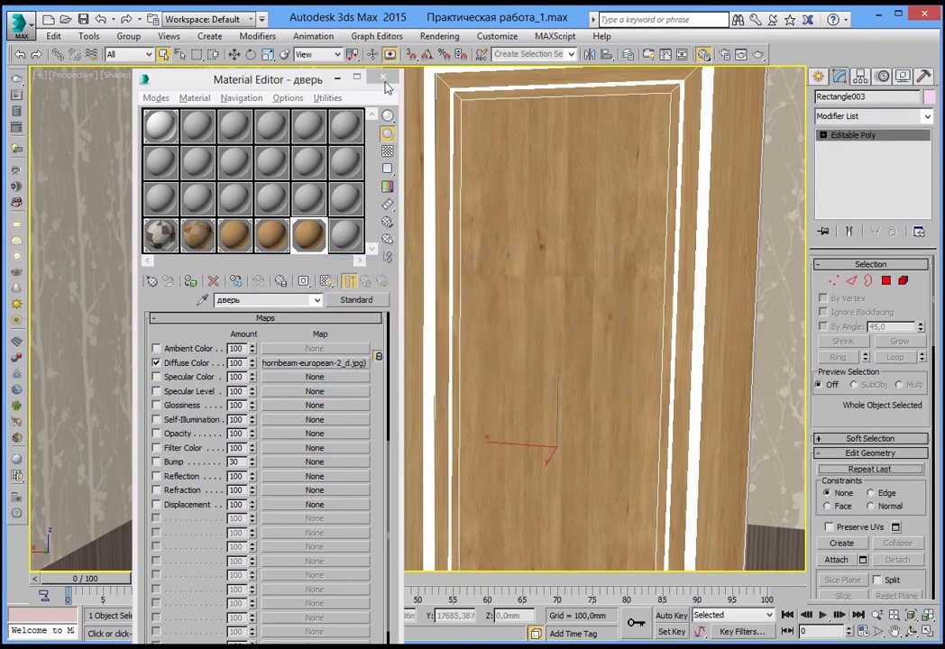
Close the Material Editor and unhide all objects from the Display panel.
key("m")
scroll(485, 247, "down", 3)
middle_click_drag(534, 274, 572, 238, "alt")
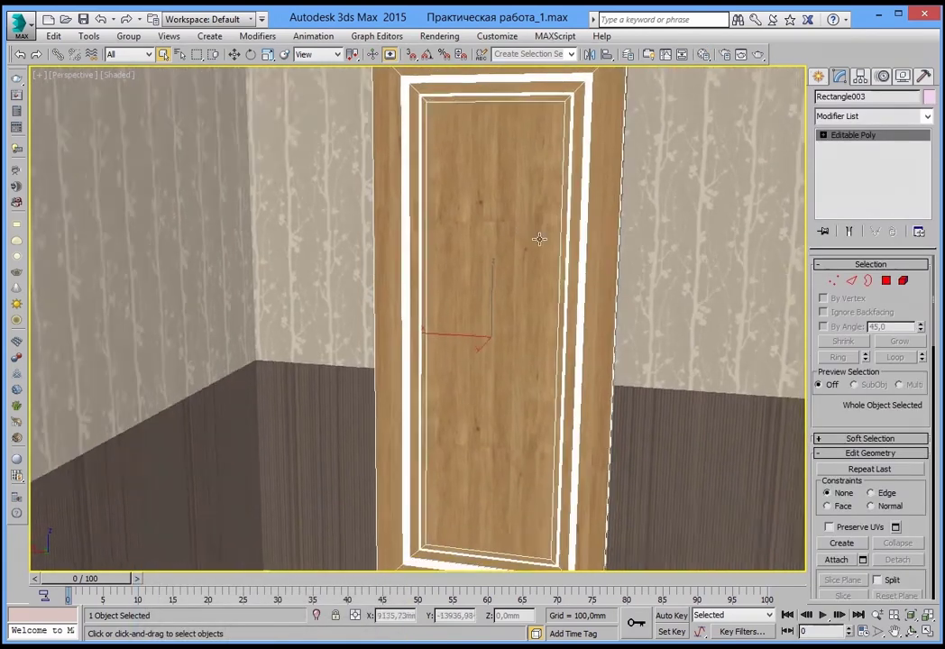
scroll(566, 244, "down", 5)
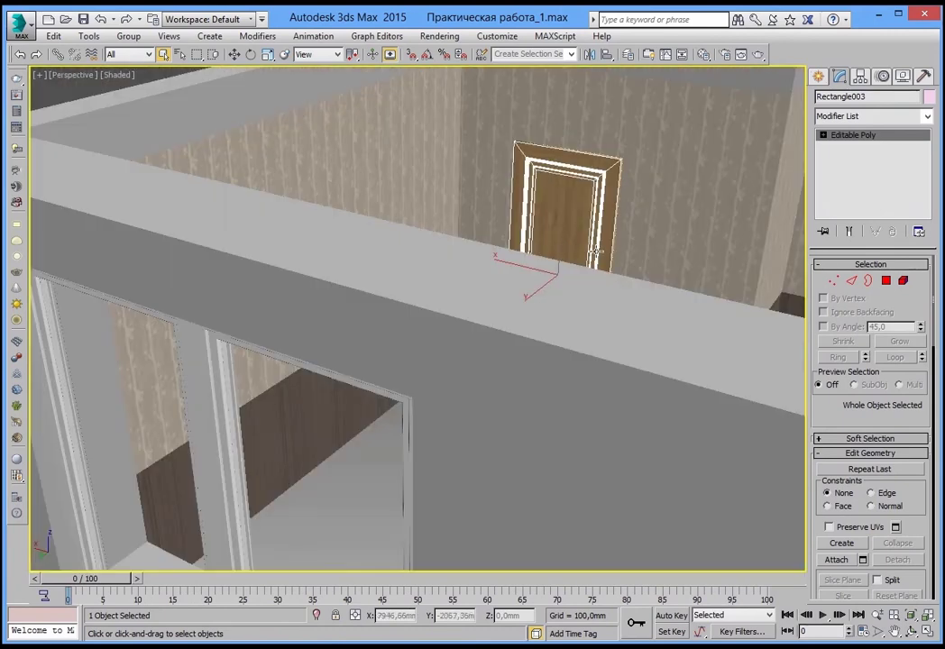
scroll(557, 257, "up", 3)
middle_click_drag(556, 235, 577, 253, "alt")
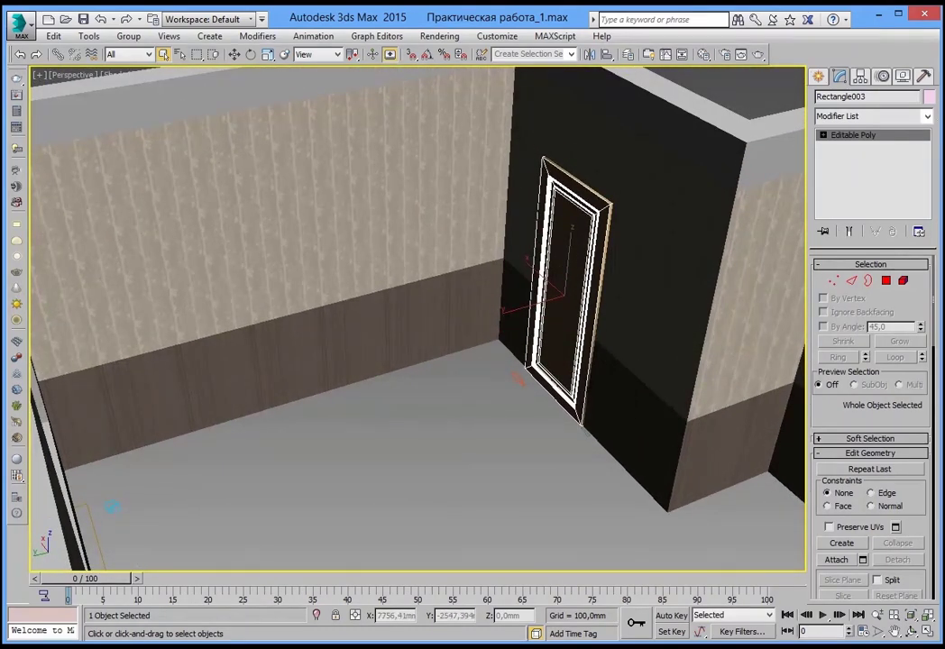
left_click(901, 76)
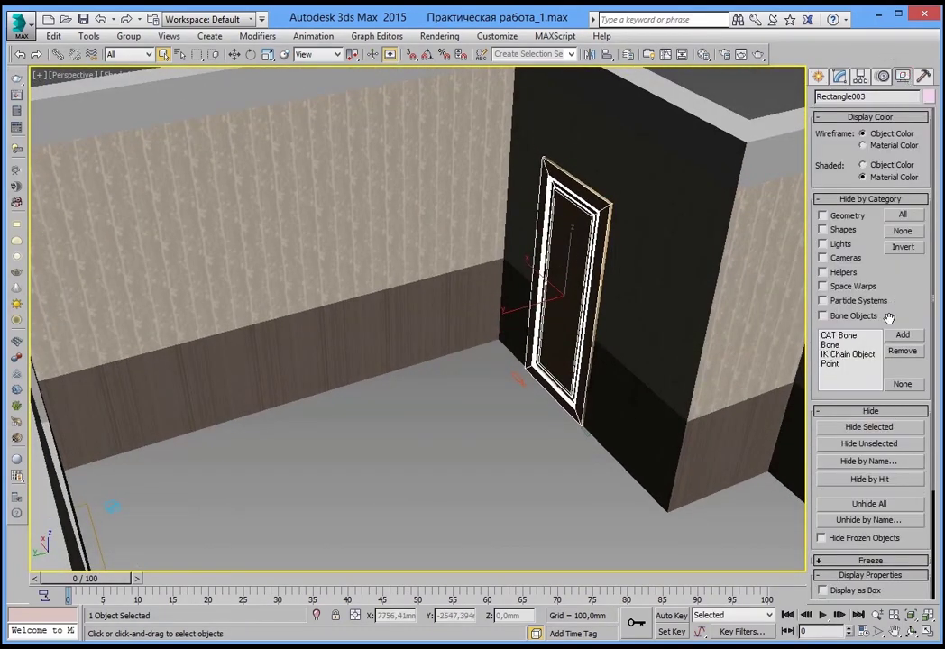
scroll(889, 319, "down", 3)
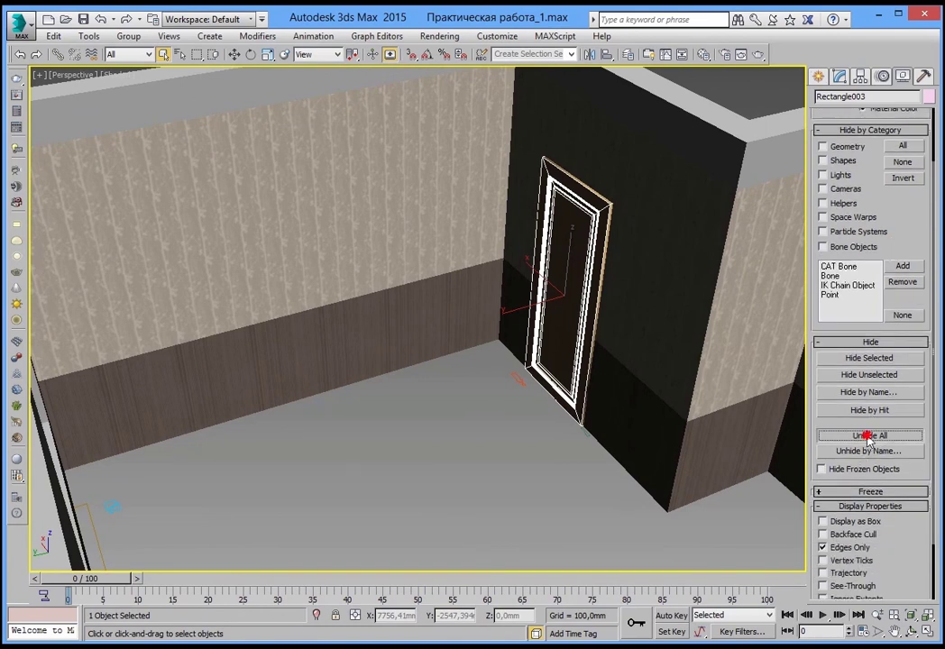
left_click(868, 435)
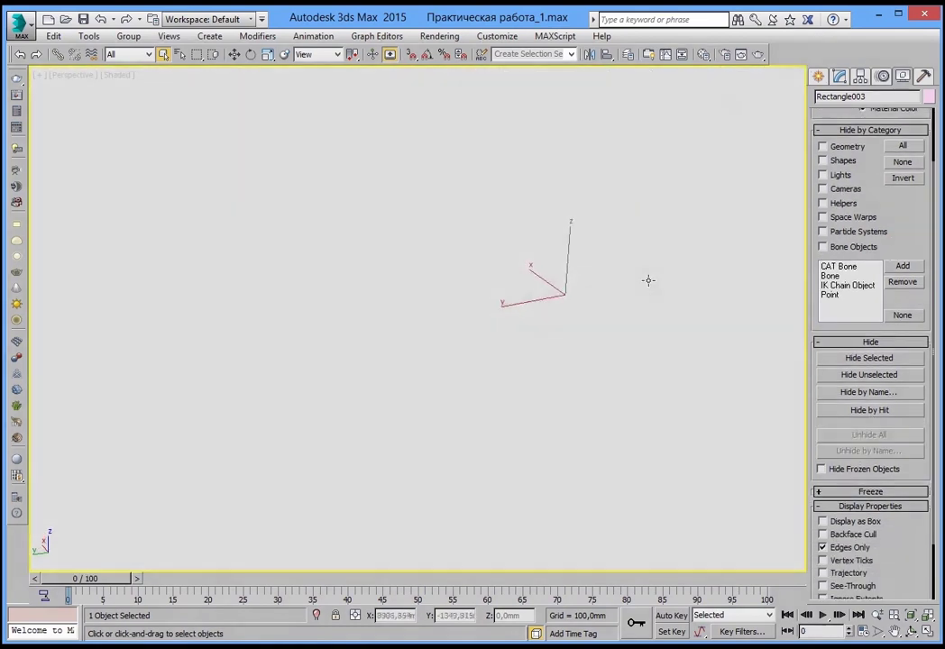
mouse_move(647, 280)
middle_mouse_down("alt")
mouse_move(724, 259)
mouse_move(701, 263)
mouse_move(705, 247)
mouse_move(567, 215)
mouse_move(630, 311)
mouse_move(652, 272)
middle_mouse_up("alt")
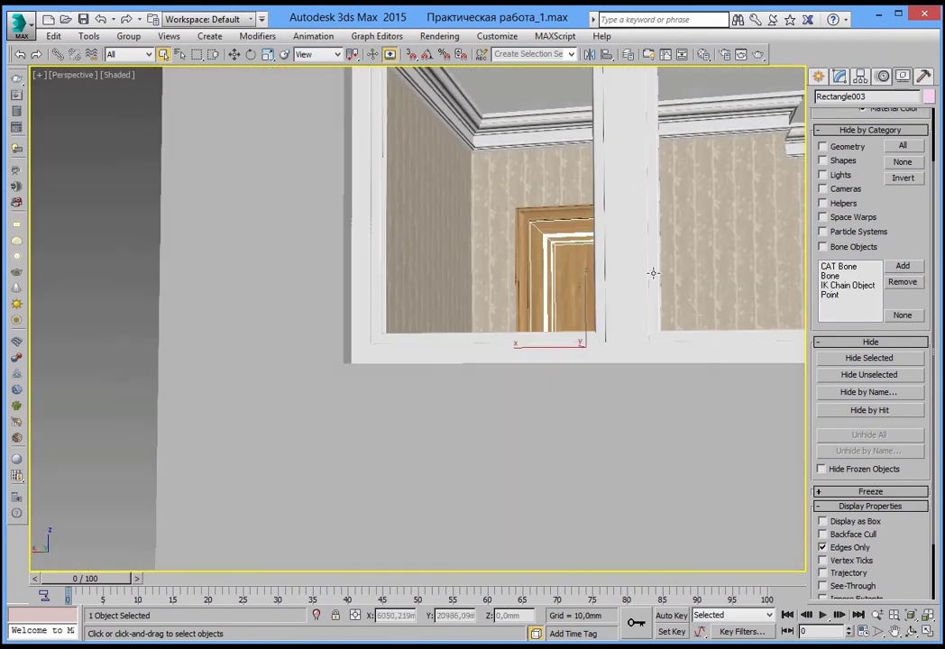
Hide the ceiling and orbit out to an overview of the whole room.
left_click(701, 88)
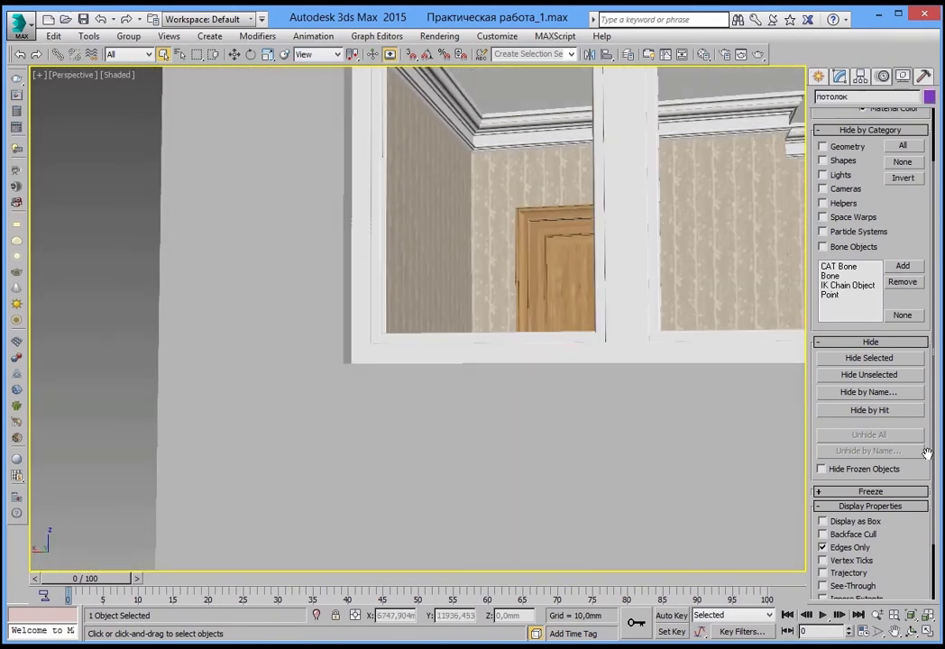
left_click(888, 358)
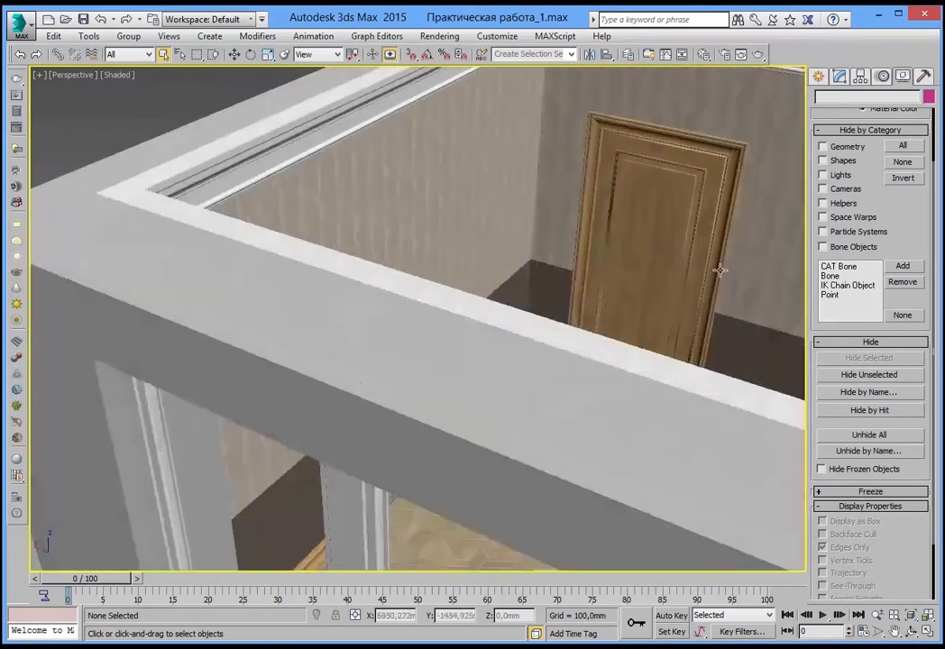
mouse_move(744, 221)
middle_mouse_down("alt")
mouse_move(595, 278)
mouse_move(633, 312)
mouse_move(542, 307)
mouse_move(532, 282)
mouse_move(747, 301)
middle_mouse_up("alt")
scroll(594, 278, "down", 5)
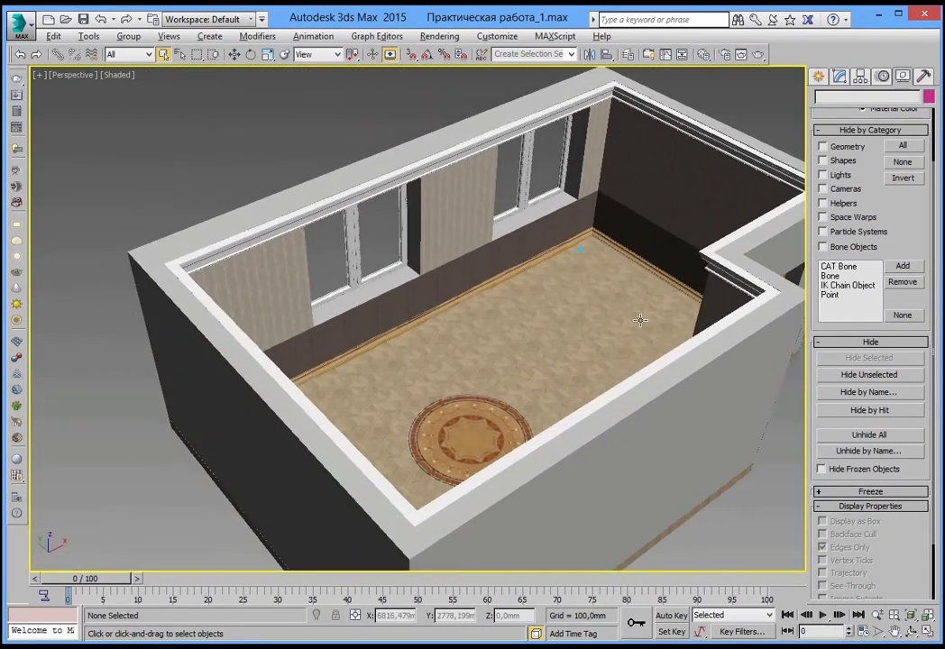